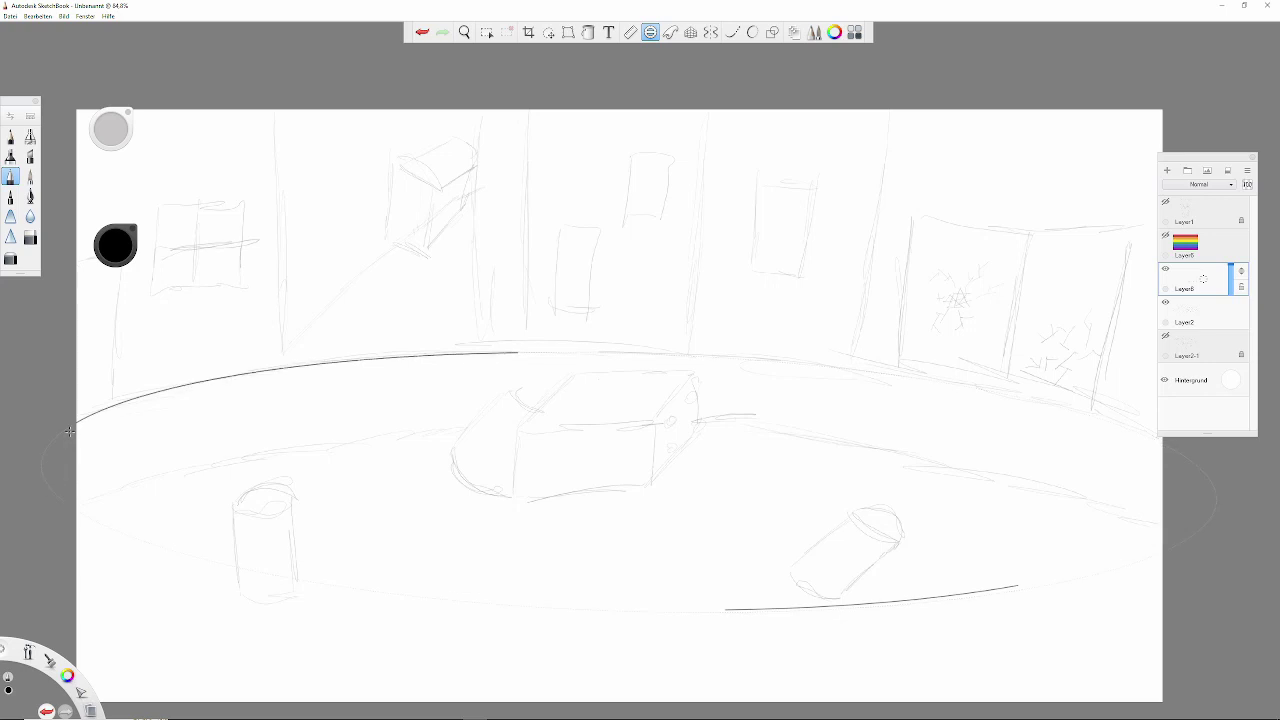
Step: Ink the upper and lower curved pavement edges along the Ellipse guide, then dismiss it
{"action": "left_click_drag", "start_coordinate": [629, 482], "coordinate": [632, 483]}
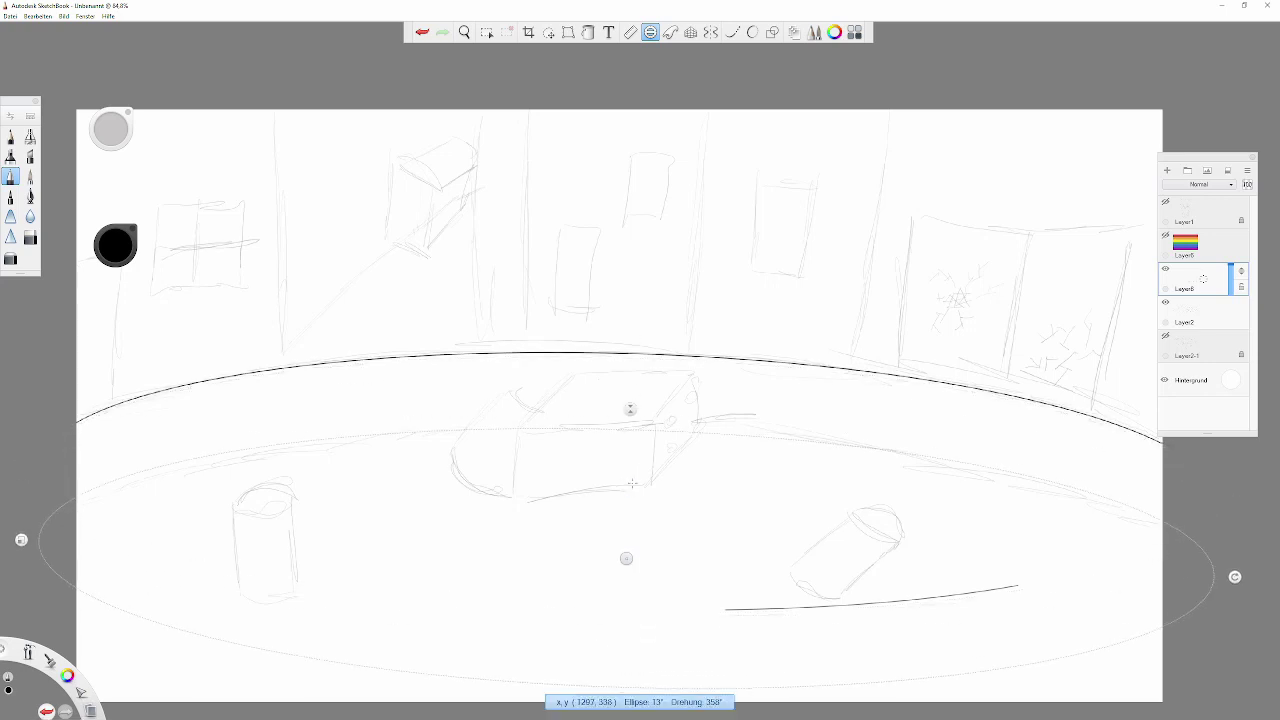
{"action": "mouse_move", "coordinate": [506, 436]}
{"action": "left_mouse_down"}
{"action": "mouse_move", "coordinate": [64, 518]}
{"action": "mouse_move", "coordinate": [923, 554]}
{"action": "left_mouse_up"}
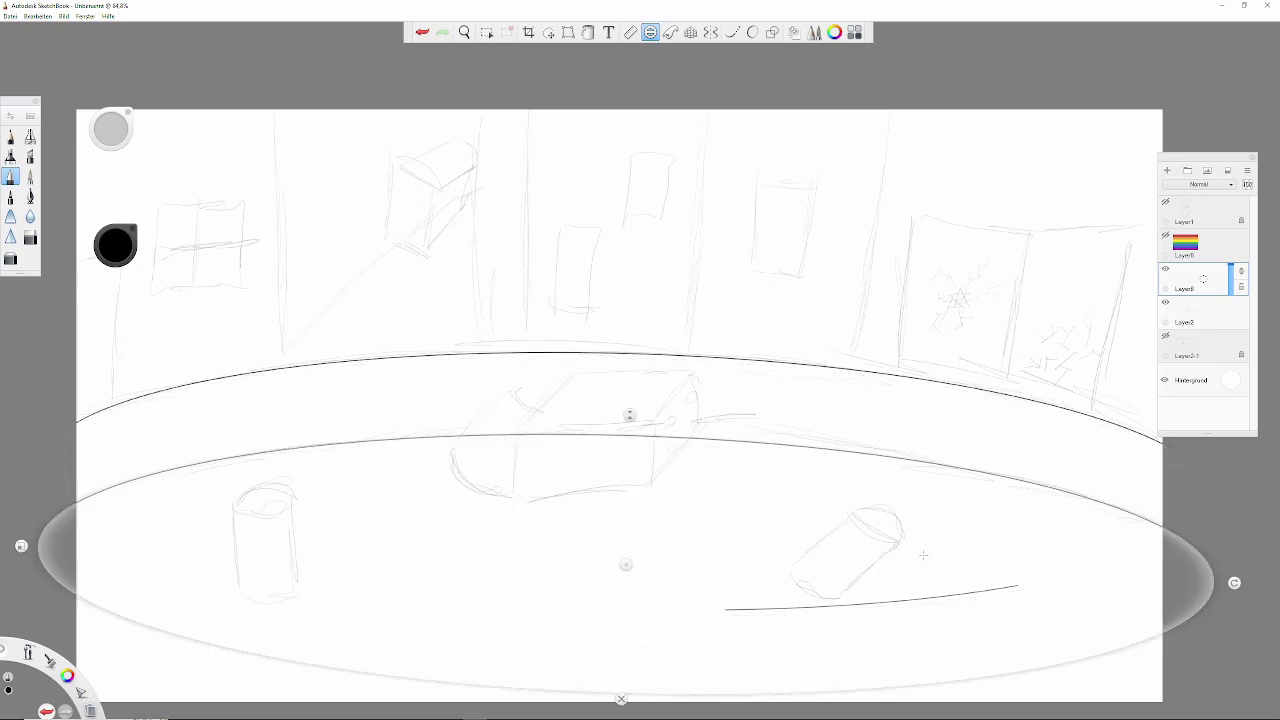
{"action": "left_click", "coordinate": [621, 699]}
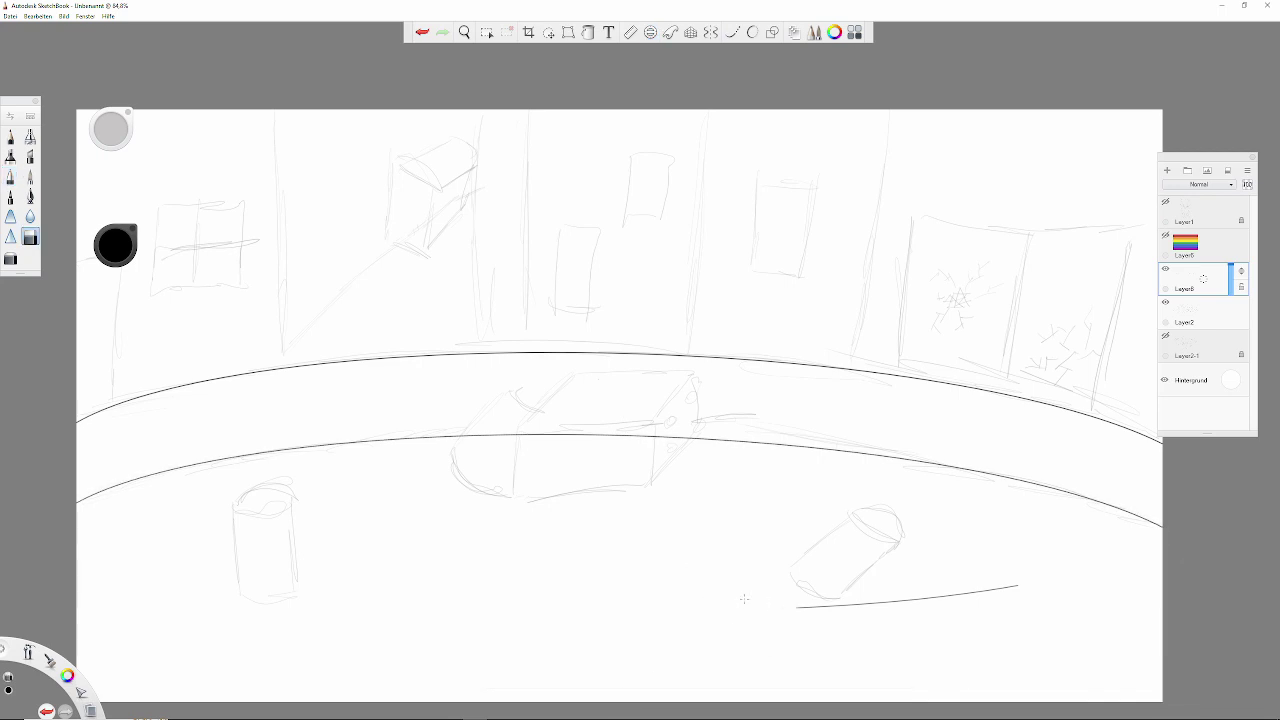
Step: Switch to the pencil and set a ruler guide nearly vertical, around 88°
{"action": "key", "text": "e"}
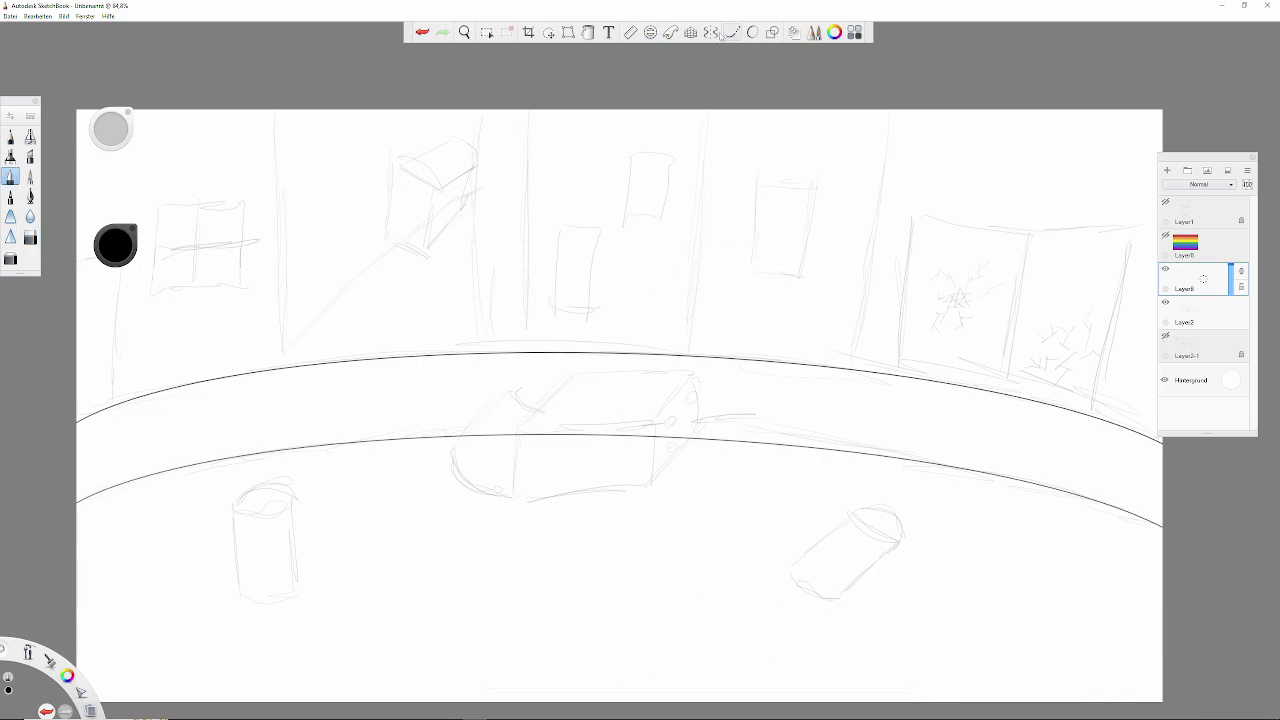
{"action": "left_click", "coordinate": [630, 32]}
{"action": "left_click_drag", "start_coordinate": [971, 266], "coordinate": [980, 266]}
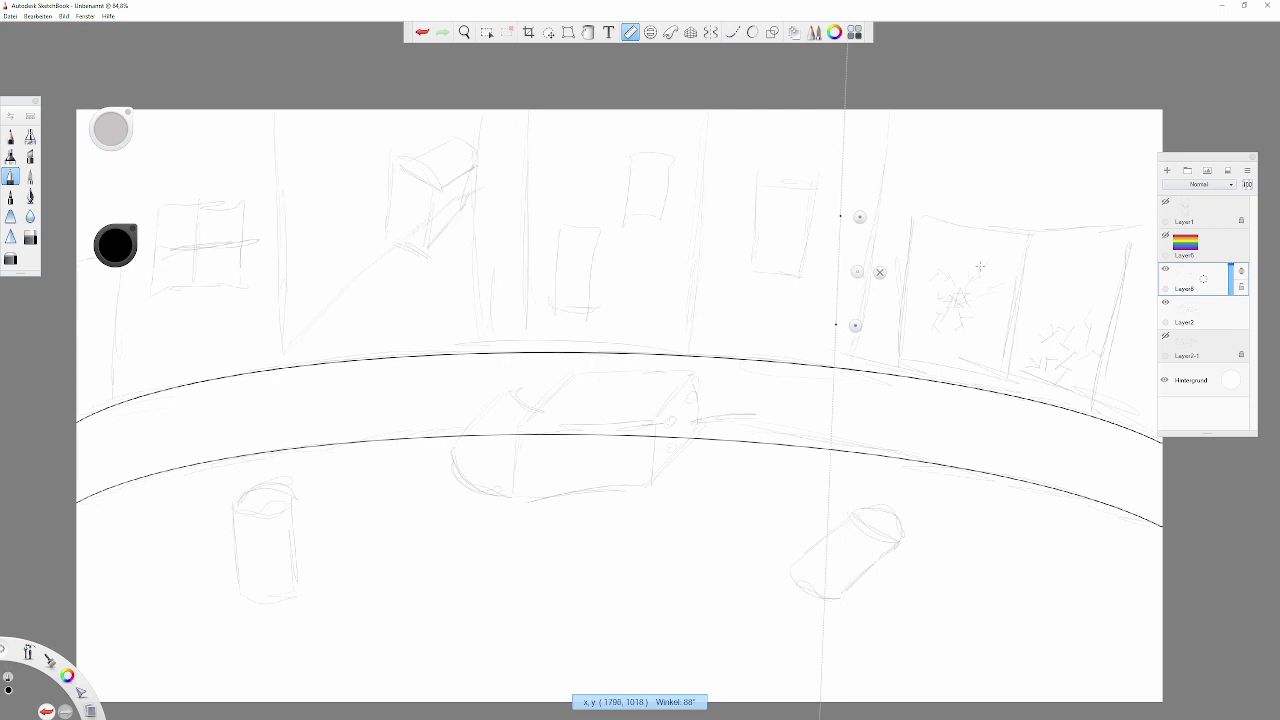
Step: Ink vertical edges of the left and middle buildings along the ruler, undoing a stray tilted stroke
{"action": "mouse_move", "coordinate": [844, 104]}
{"action": "left_mouse_down"}
{"action": "mouse_move", "coordinate": [278, 104]}
{"action": "mouse_move", "coordinate": [277, 218]}
{"action": "mouse_move", "coordinate": [143, 326]}
{"action": "mouse_move", "coordinate": [95, 286]}
{"action": "mouse_move", "coordinate": [101, 386]}
{"action": "left_mouse_up"}
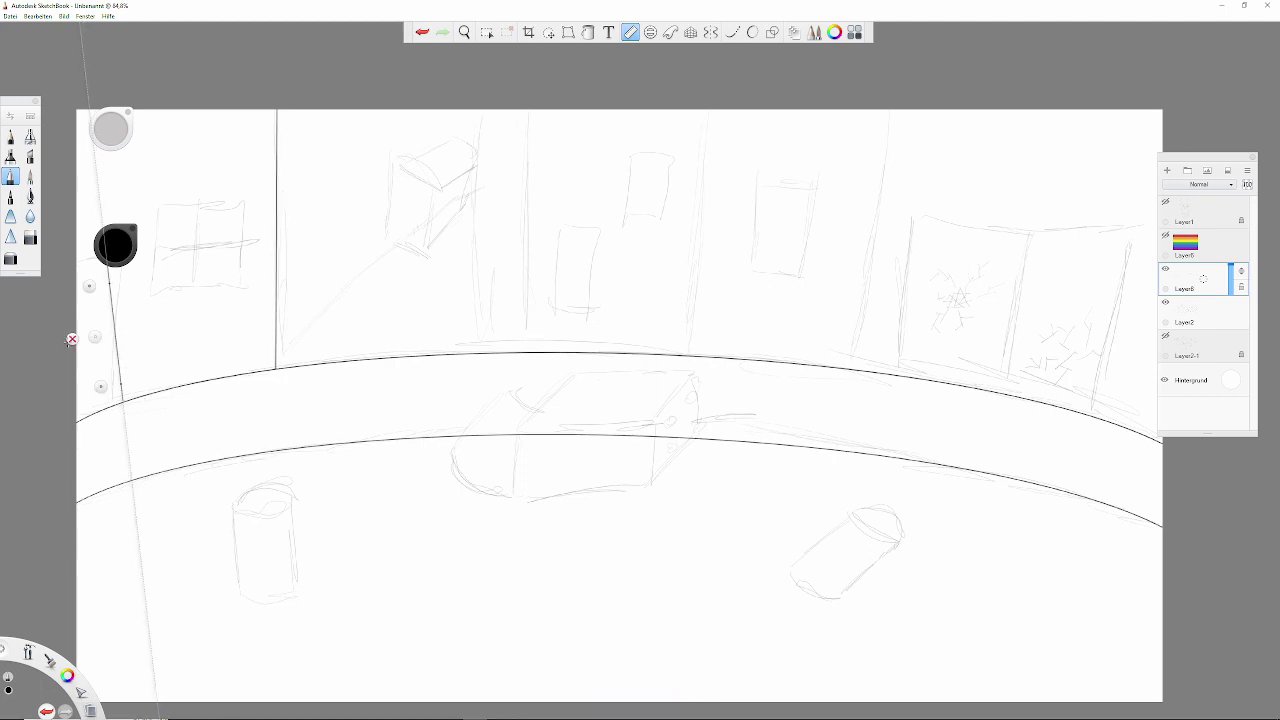
{"action": "key", "text": "ctrl+z"}
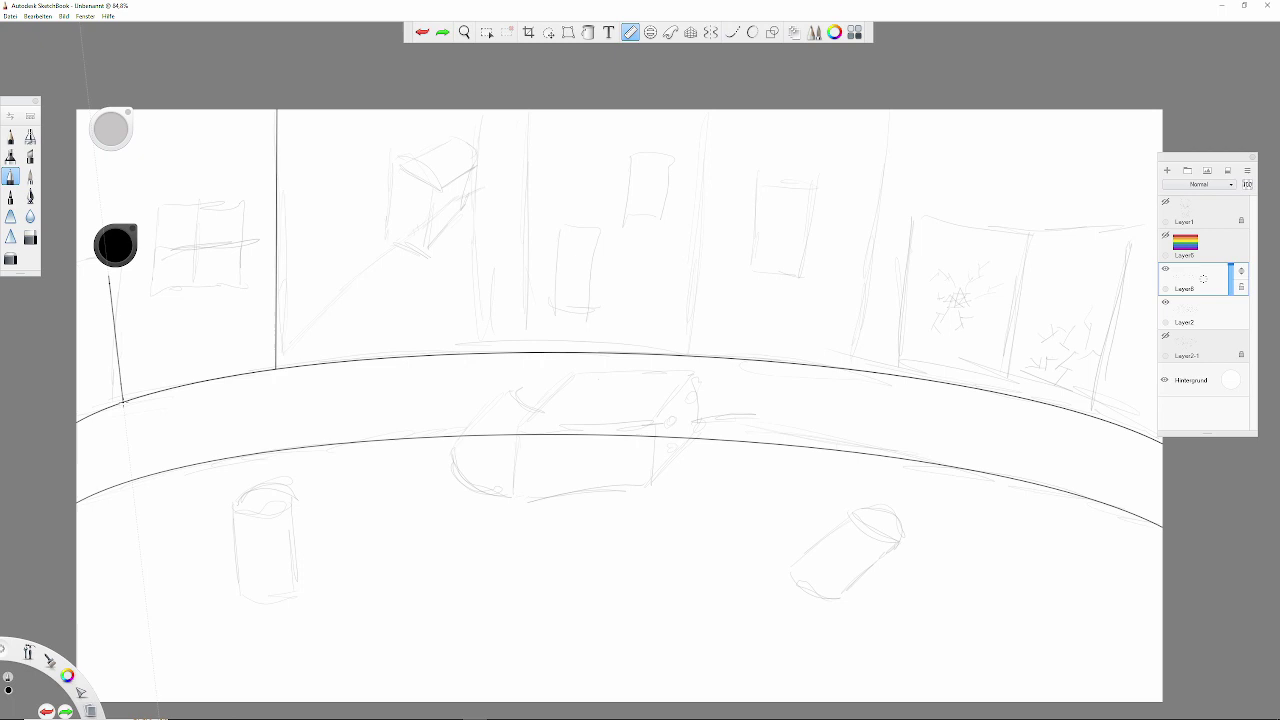
{"action": "left_click_drag", "start_coordinate": [115, 245], "coordinate": [170, 122]}
{"action": "left_click_drag", "start_coordinate": [185, 271], "coordinate": [459, 247]}
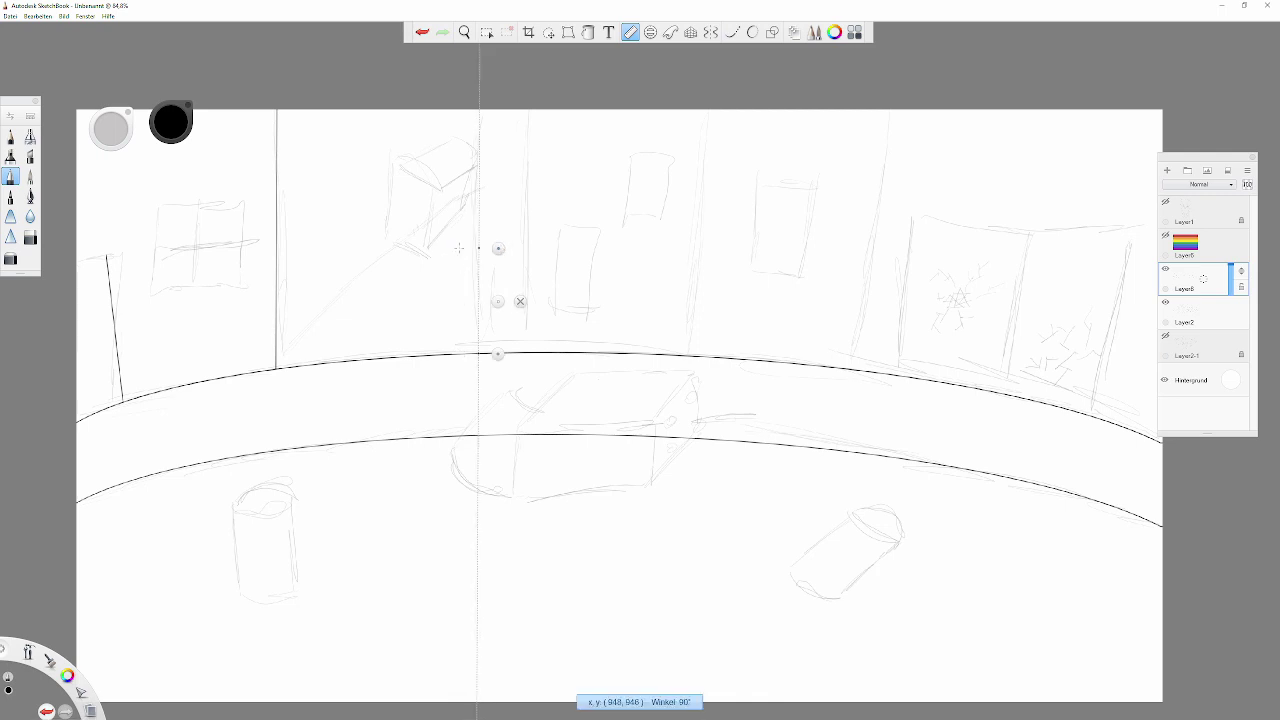
{"action": "left_click_drag", "start_coordinate": [480, 354], "coordinate": [480, 112]}
{"action": "left_click_drag", "start_coordinate": [500, 248], "coordinate": [544, 247]}
{"action": "left_click_drag", "start_coordinate": [525, 352], "coordinate": [525, 110]}
Step: Ink the next building's vertical corner edge and the right building's slanted edge
{"action": "left_click_drag", "start_coordinate": [544, 247], "coordinate": [714, 251]}
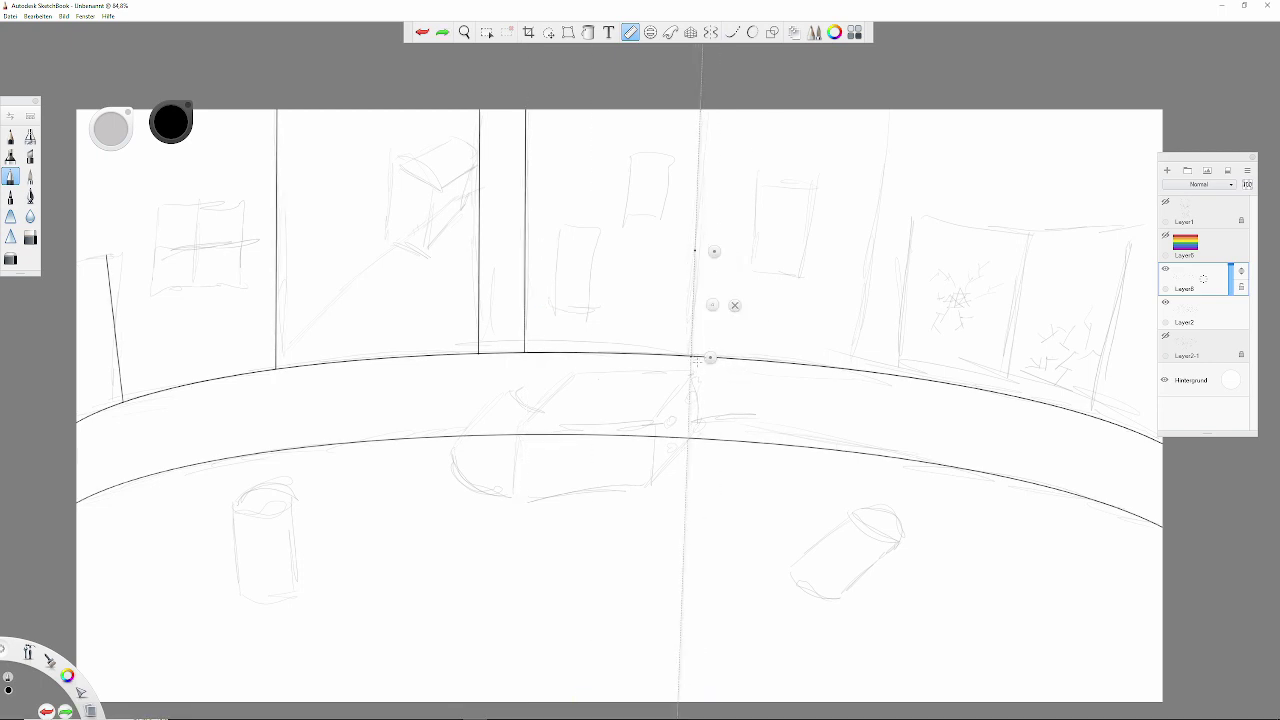
{"action": "left_click_drag", "start_coordinate": [696, 224], "coordinate": [700, 110]}
{"action": "mouse_move", "coordinate": [714, 266]}
{"action": "left_mouse_down"}
{"action": "mouse_move", "coordinate": [883, 266]}
{"action": "mouse_move", "coordinate": [877, 279]}
{"action": "mouse_move", "coordinate": [888, 262]}
{"action": "left_mouse_up"}
{"action": "left_click_drag", "start_coordinate": [852, 370], "coordinate": [887, 110]}
Step: Ink the double door's left frame, middle divider and top edge on the right building
{"action": "left_click_drag", "start_coordinate": [878, 317], "coordinate": [921, 320]}
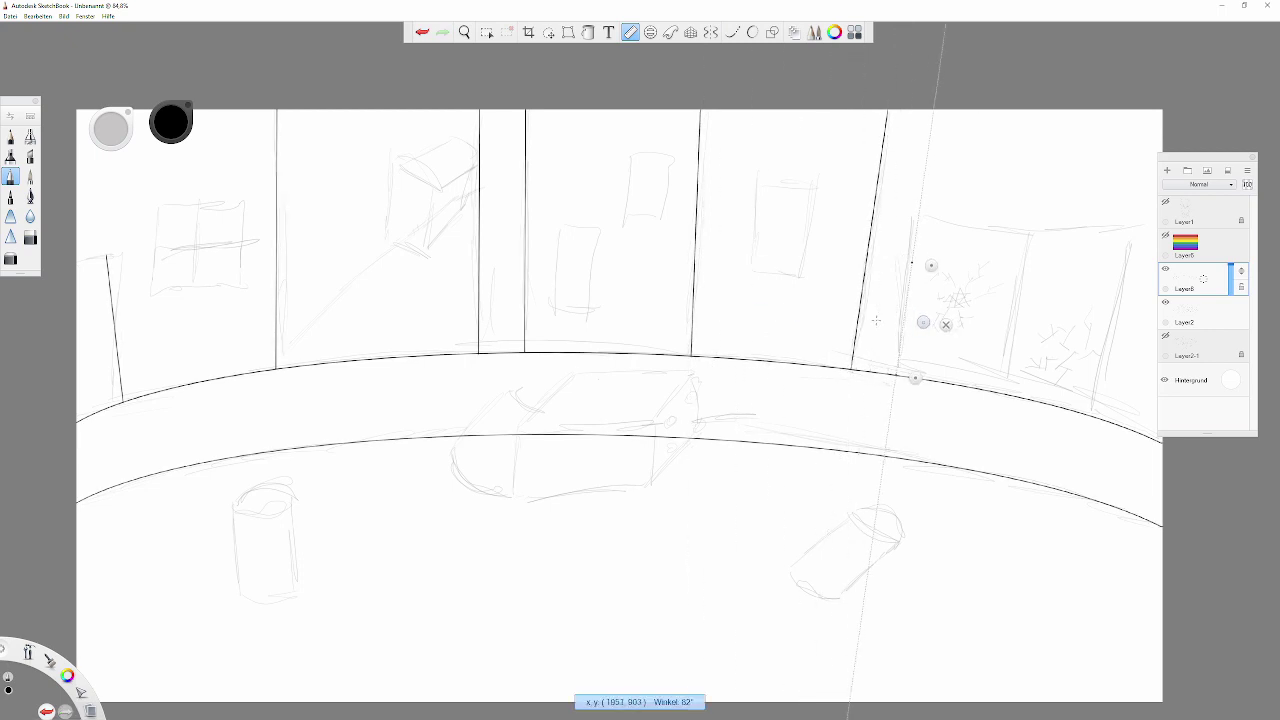
{"action": "left_click_drag", "start_coordinate": [916, 229], "coordinate": [896, 378]}
{"action": "left_click_drag", "start_coordinate": [931, 320], "coordinate": [1051, 343]}
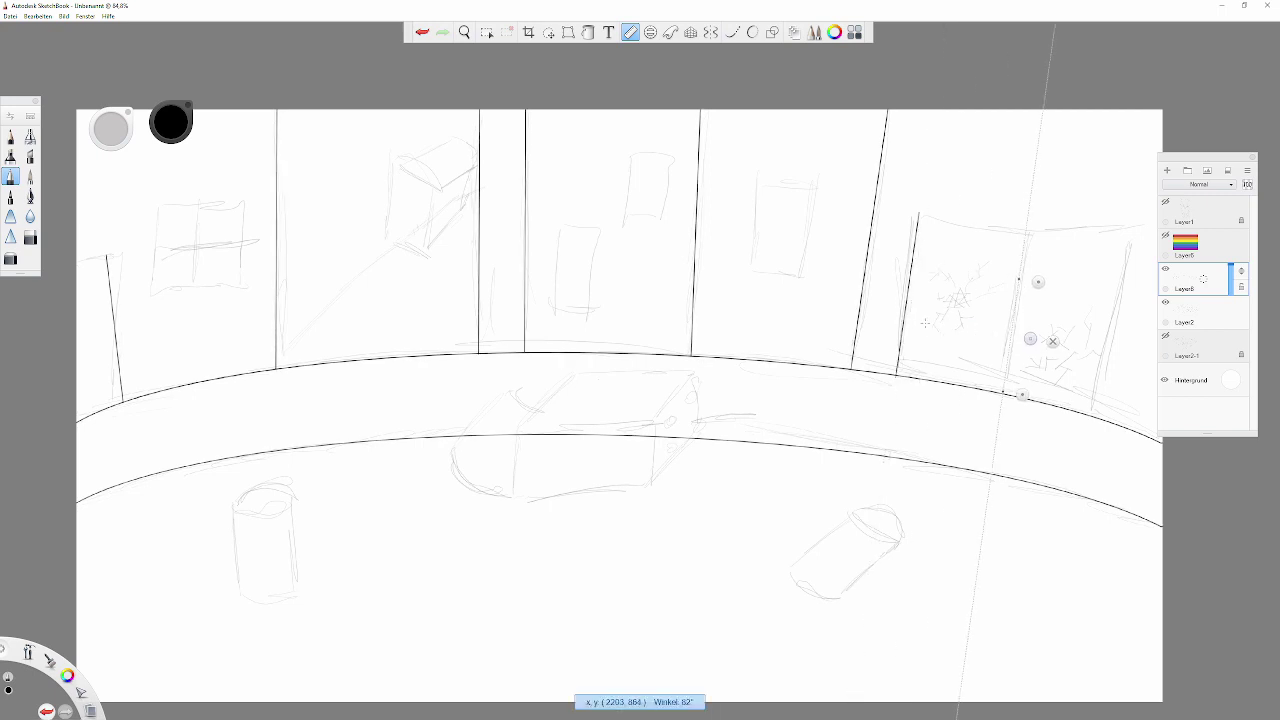
{"action": "mouse_move", "coordinate": [1021, 255]}
{"action": "left_mouse_down"}
{"action": "mouse_move", "coordinate": [1002, 395]}
{"action": "mouse_move", "coordinate": [1024, 232]}
{"action": "left_mouse_up"}
{"action": "left_click_drag", "start_coordinate": [1079, 345], "coordinate": [1126, 360]}
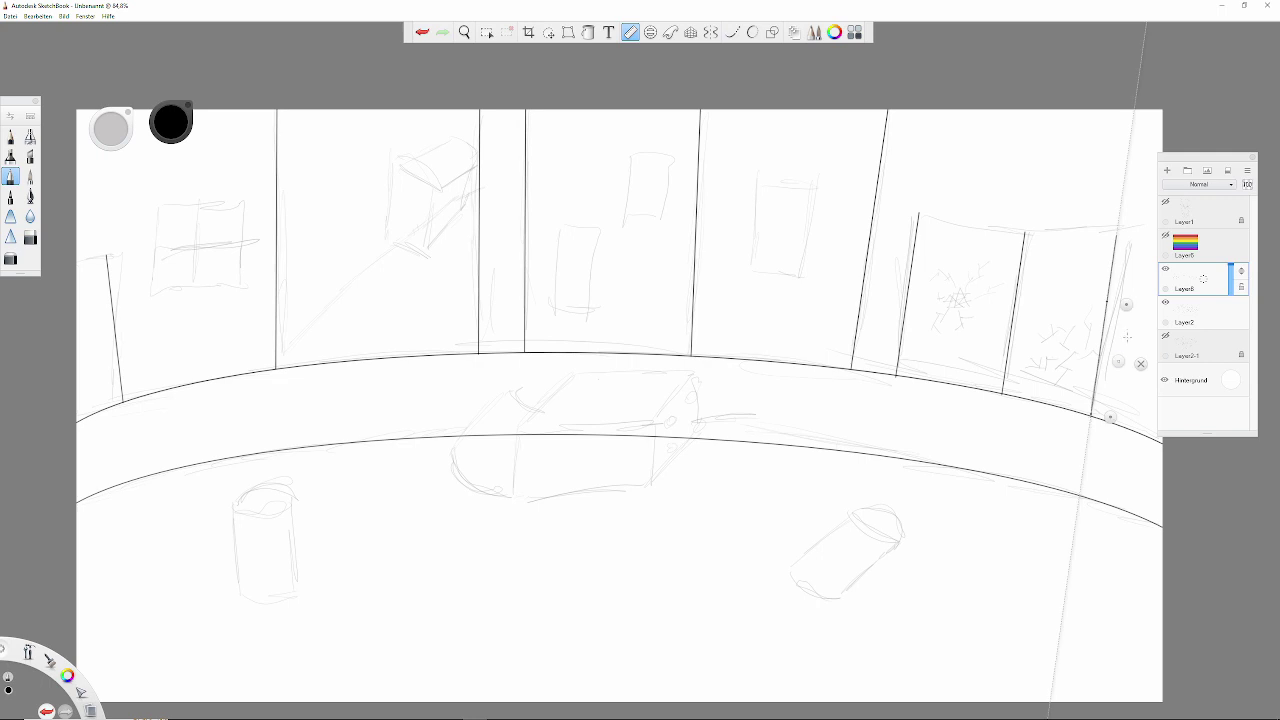
{"action": "left_click_drag", "start_coordinate": [1112, 418], "coordinate": [1097, 323]}
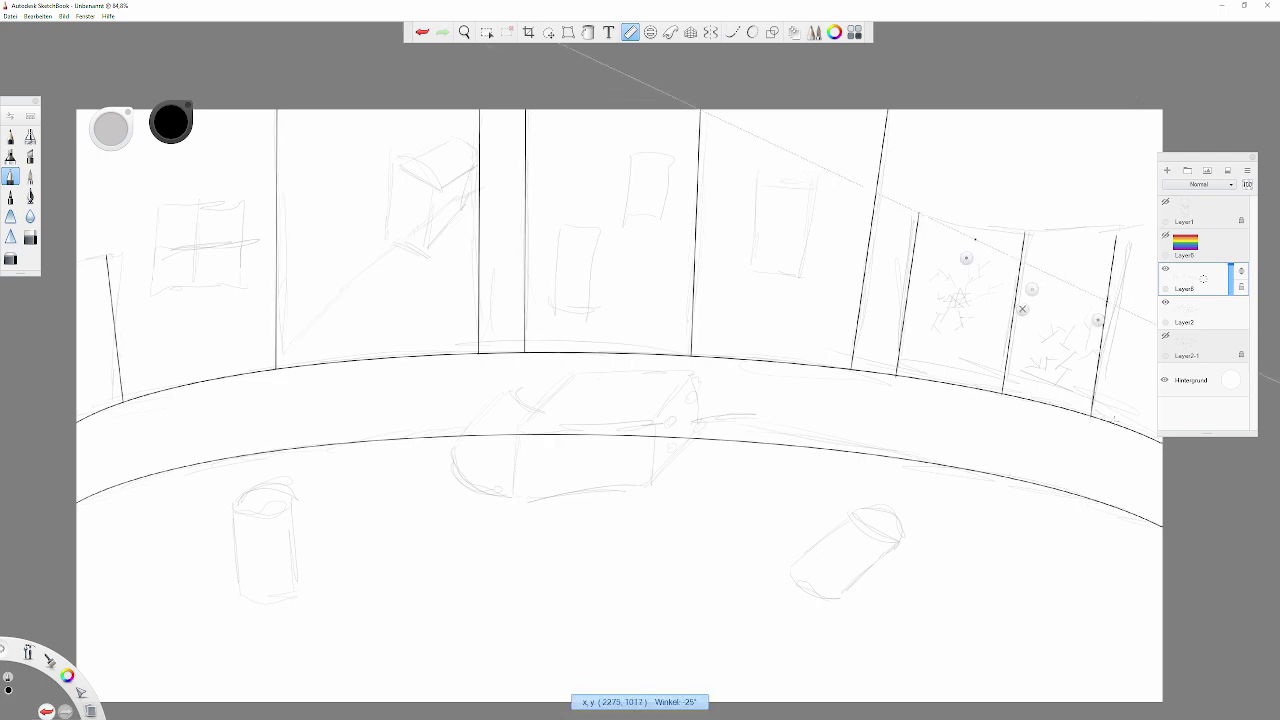
{"action": "left_click_drag", "start_coordinate": [1046, 262], "coordinate": [975, 262]}
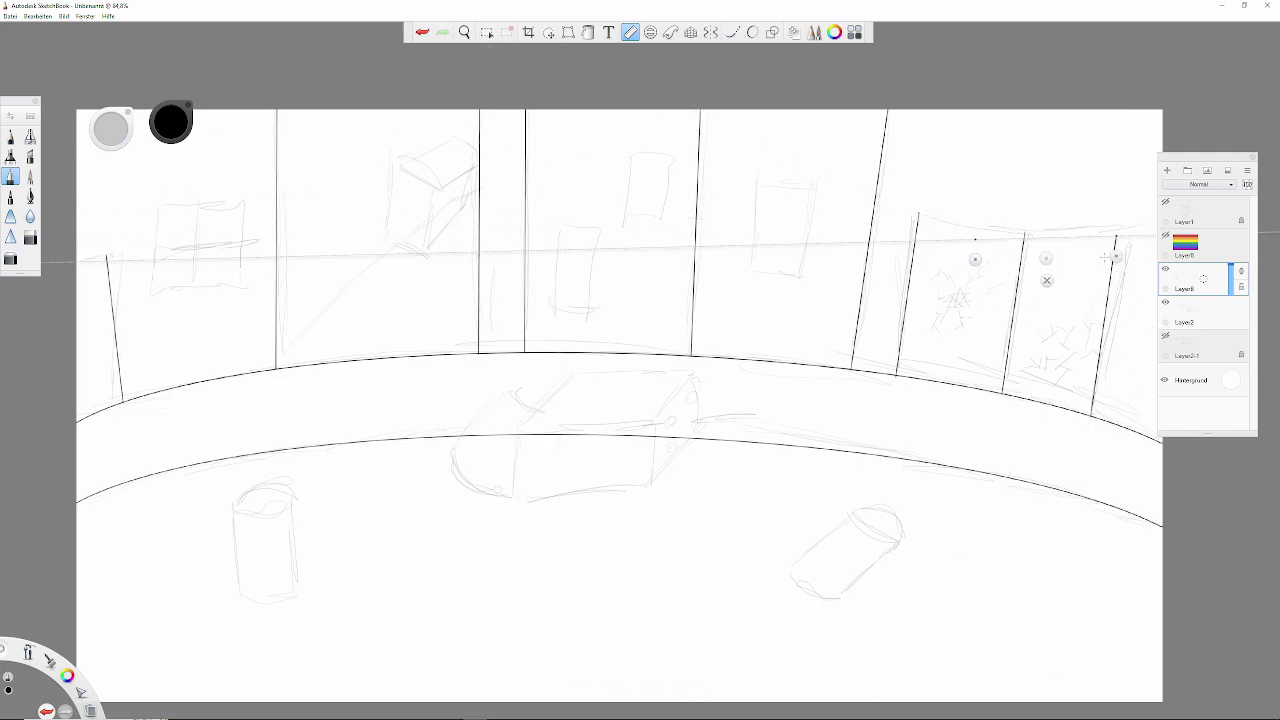
{"action": "left_click_drag", "start_coordinate": [918, 214], "coordinate": [1114, 238]}
{"action": "left_click", "coordinate": [732, 32]}
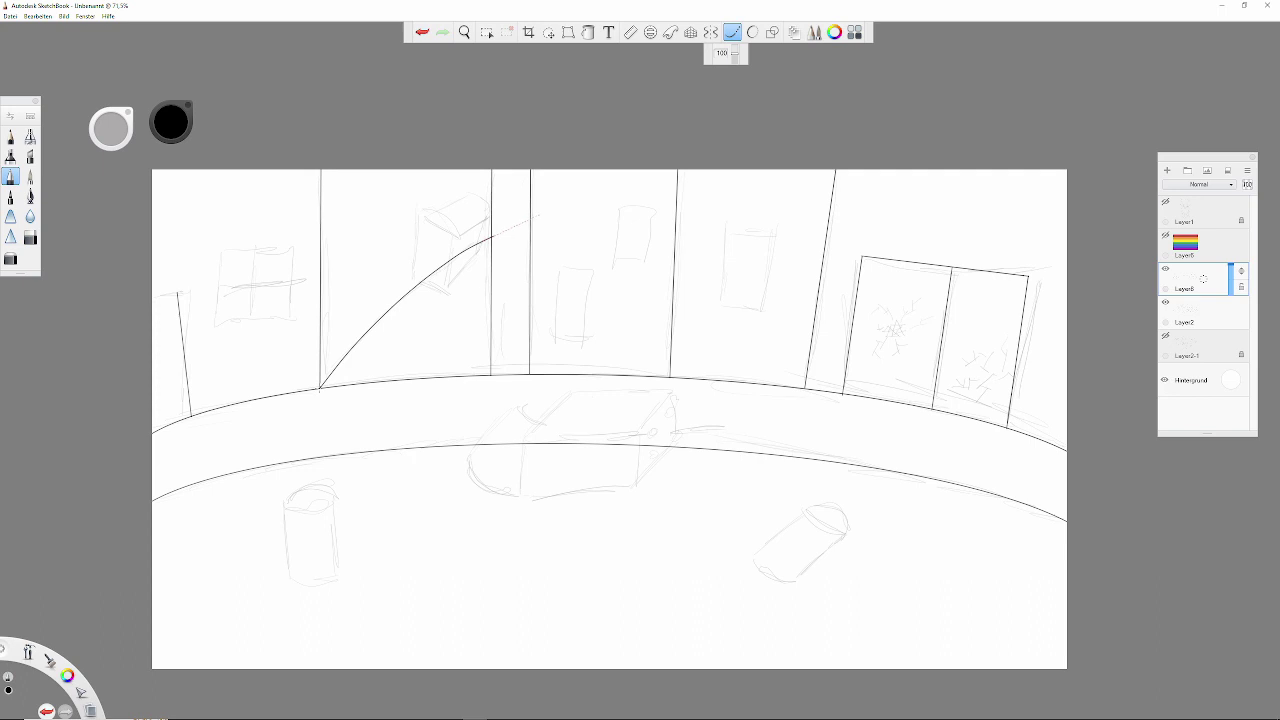
Step: Ink the square window on the left building, undoing a misplaced vertical edge
{"action": "scroll", "coordinate": [65, 305], "scroll_direction": "up", "scroll_amount": 1}
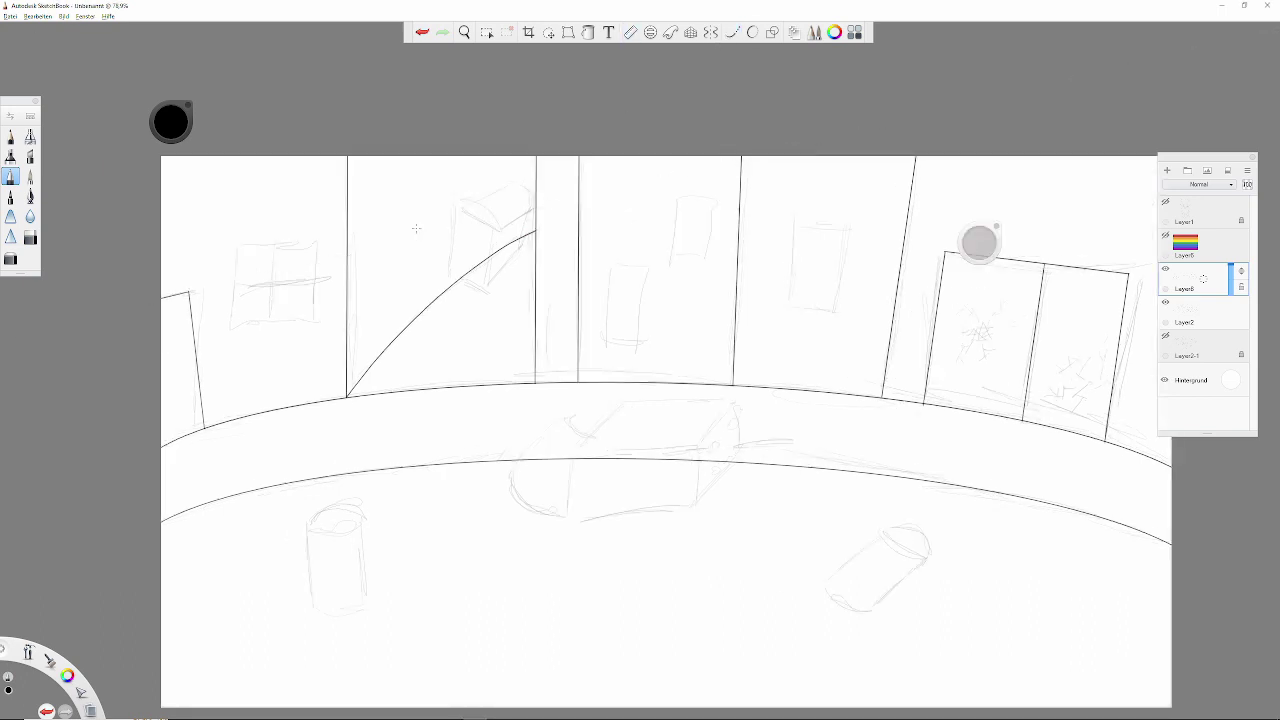
{"action": "left_click", "coordinate": [630, 32]}
{"action": "mouse_move", "coordinate": [155, 330]}
{"action": "left_mouse_down"}
{"action": "mouse_move", "coordinate": [127, 307]}
{"action": "mouse_move", "coordinate": [100, 238]}
{"action": "left_mouse_up"}
{"action": "mouse_move", "coordinate": [280, 288]}
{"action": "left_mouse_down"}
{"action": "mouse_move", "coordinate": [280, 348]}
{"action": "mouse_move", "coordinate": [232, 327]}
{"action": "mouse_move", "coordinate": [262, 290]}
{"action": "mouse_move", "coordinate": [323, 258]}
{"action": "left_mouse_up"}
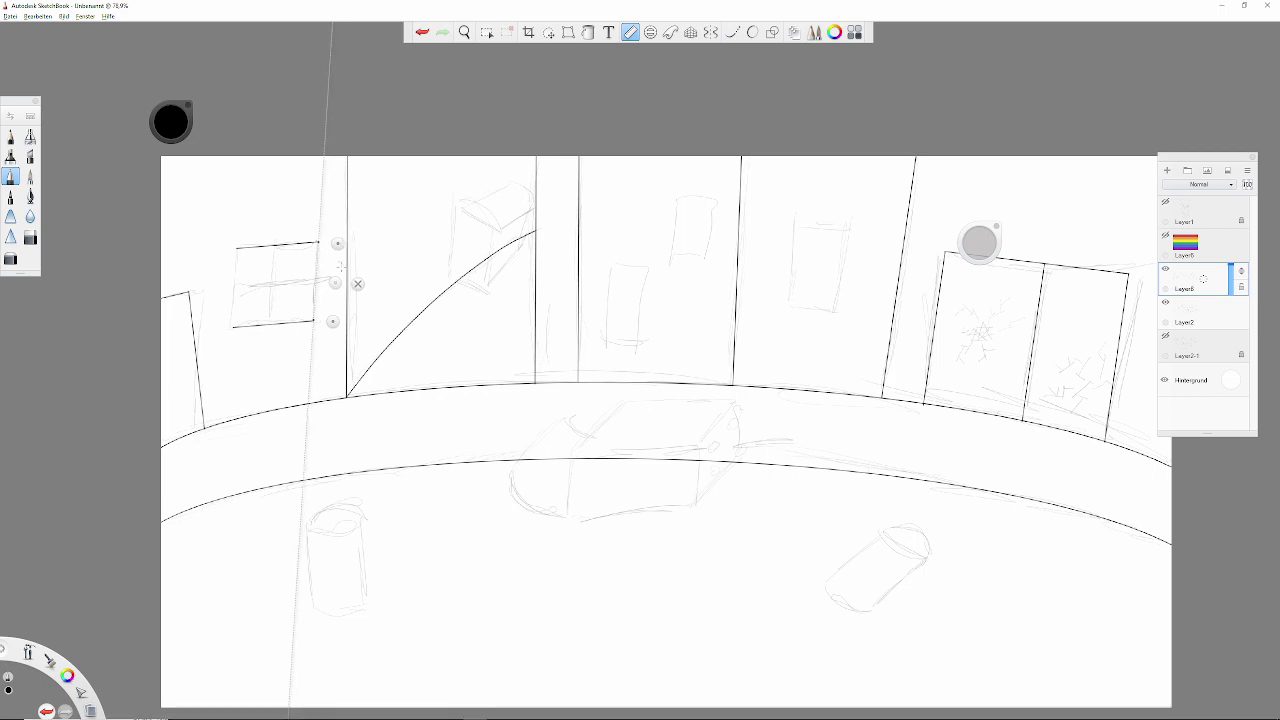
{"action": "left_click_drag", "start_coordinate": [317, 266], "coordinate": [314, 314]}
{"action": "key", "text": "ctrl+z"}
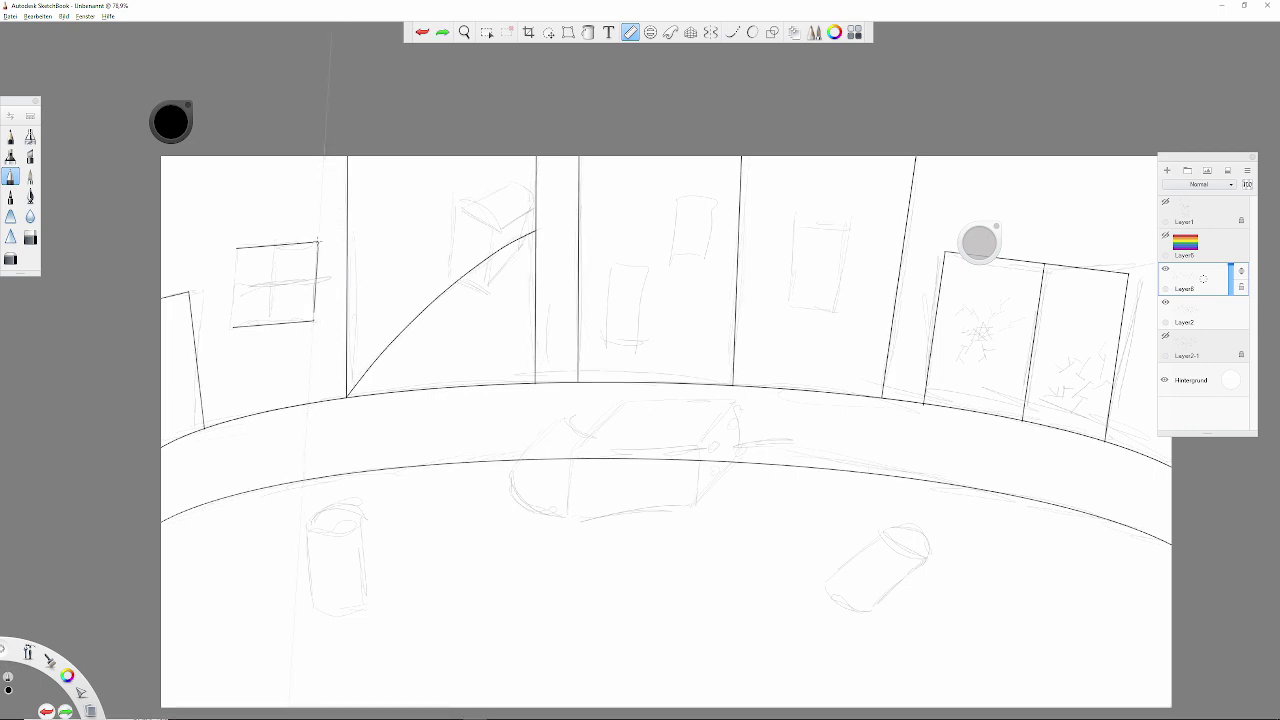
{"action": "left_click_drag", "start_coordinate": [334, 285], "coordinate": [254, 290]}
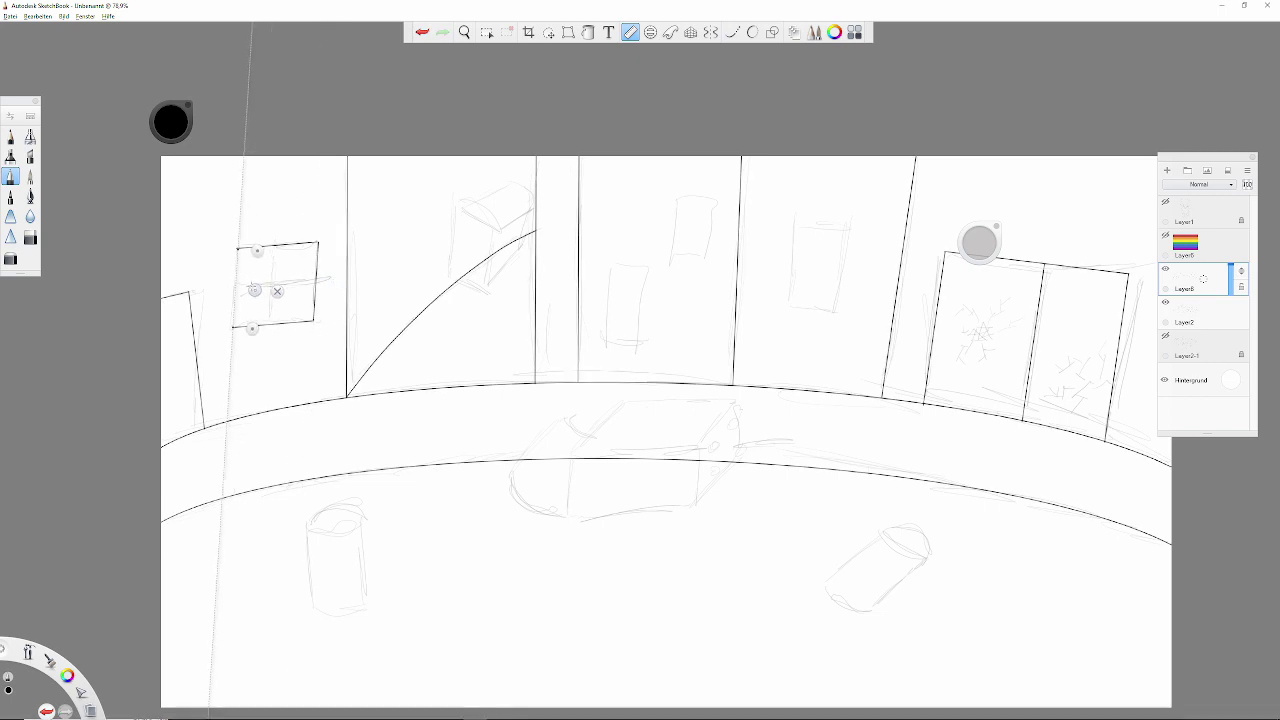
Step: Ink the box sign's short diagonal edge, angling the ruler to its slanted and lower edges
{"action": "mouse_move", "coordinate": [271, 286]}
{"action": "left_mouse_down"}
{"action": "mouse_move", "coordinate": [486, 236]}
{"action": "mouse_move", "coordinate": [474, 244]}
{"action": "mouse_move", "coordinate": [516, 287]}
{"action": "left_mouse_up"}
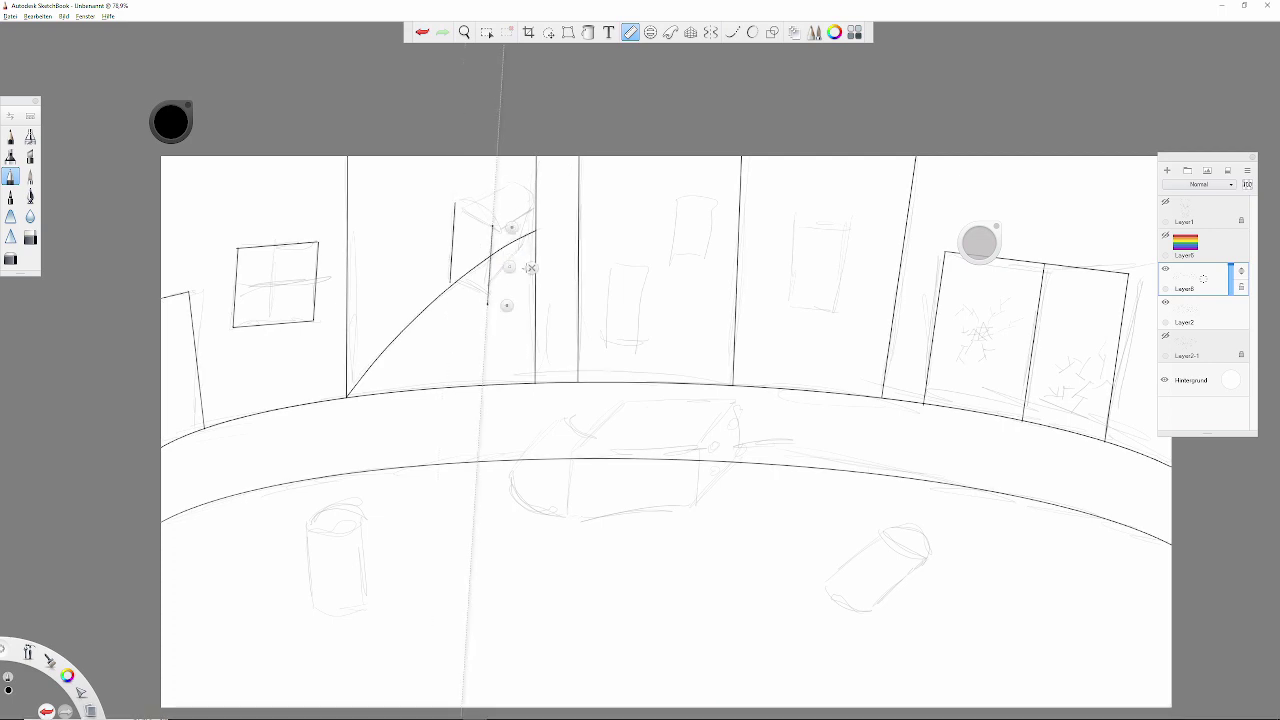
{"action": "left_click_drag", "start_coordinate": [511, 228], "coordinate": [550, 266]}
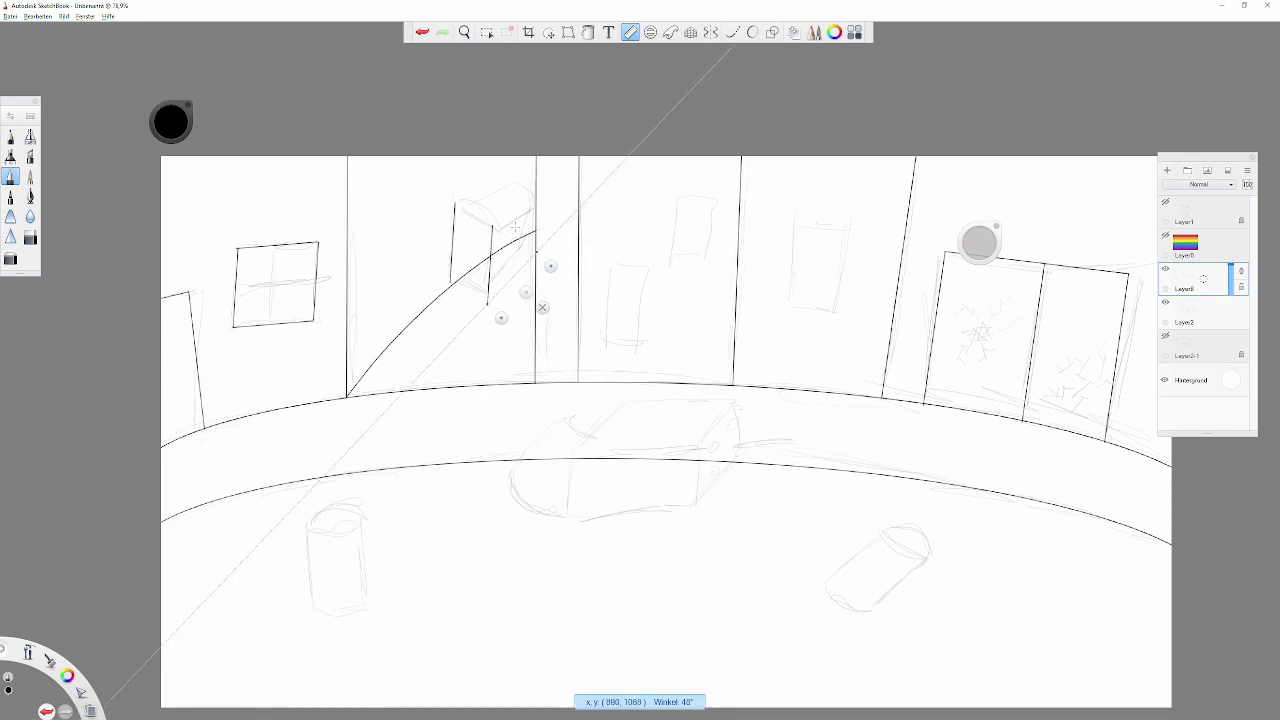
{"action": "mouse_move", "coordinate": [488, 301]}
{"action": "left_mouse_down"}
{"action": "mouse_move", "coordinate": [533, 266]}
{"action": "mouse_move", "coordinate": [458, 310]}
{"action": "left_mouse_up"}
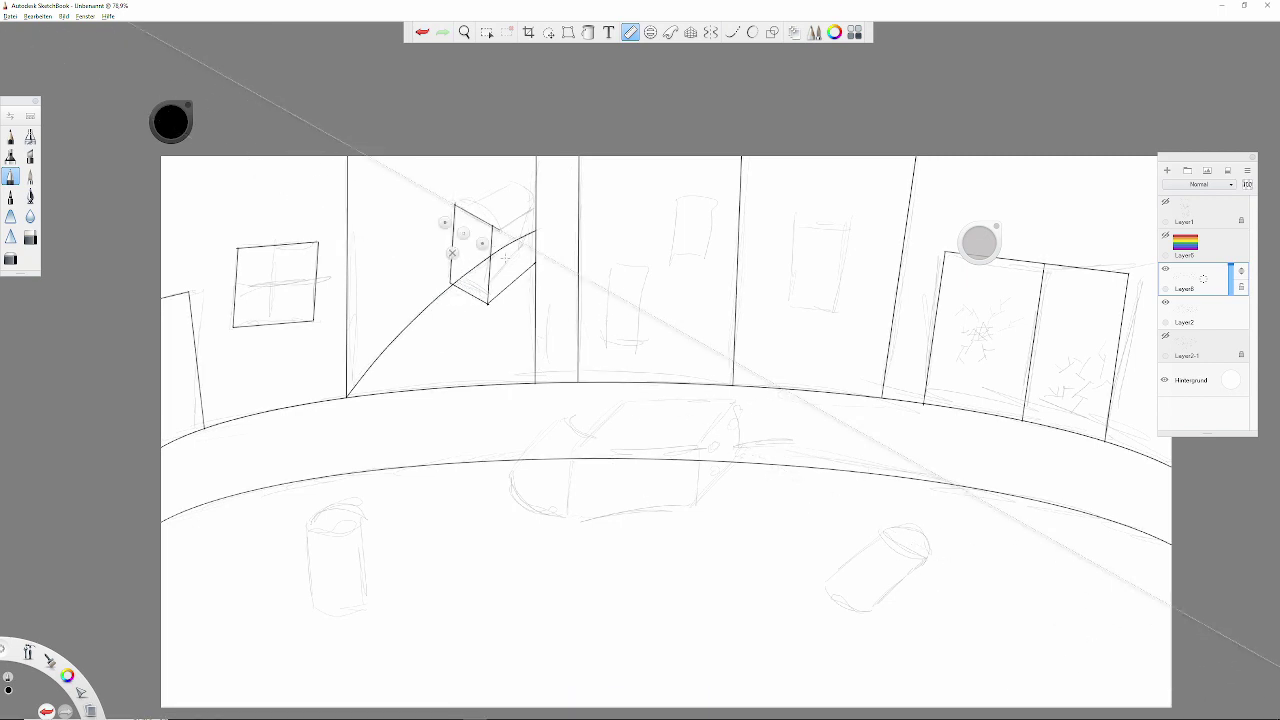
{"action": "mouse_move", "coordinate": [463, 233]}
{"action": "left_mouse_down"}
{"action": "mouse_move", "coordinate": [503, 268]}
{"action": "mouse_move", "coordinate": [510, 246]}
{"action": "left_mouse_up"}
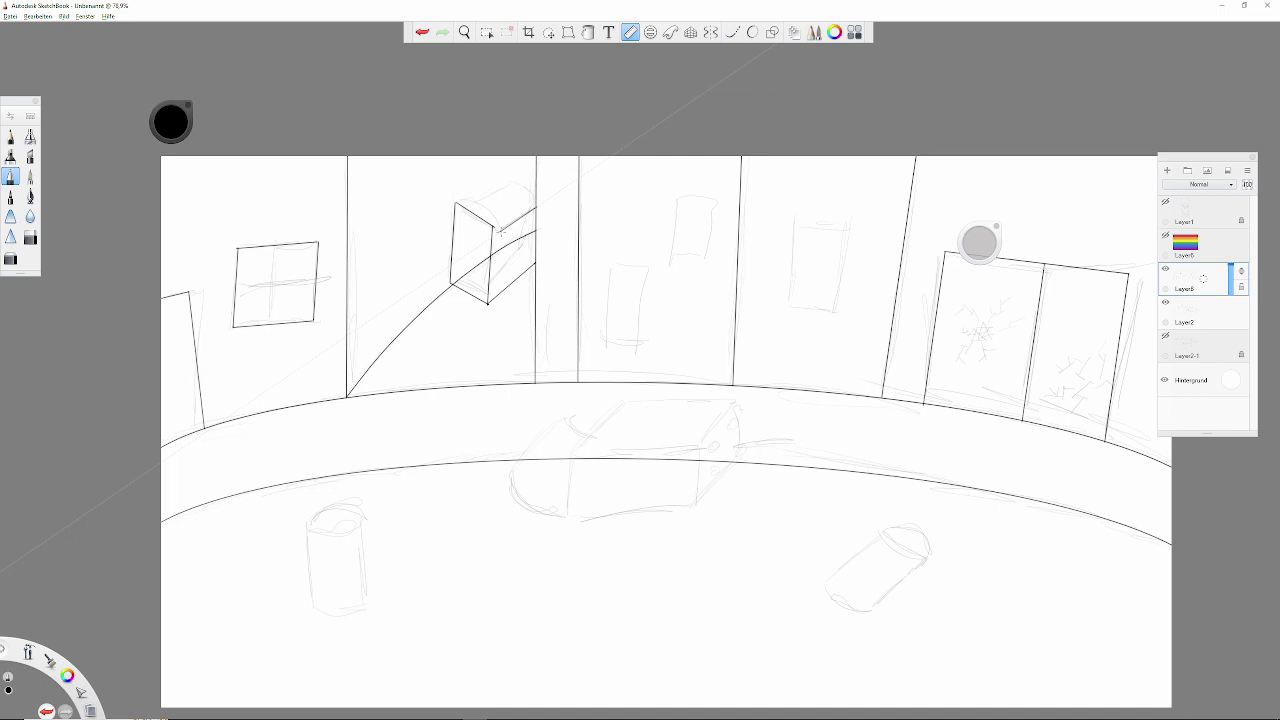
{"action": "left_click_drag", "start_coordinate": [502, 231], "coordinate": [478, 227]}
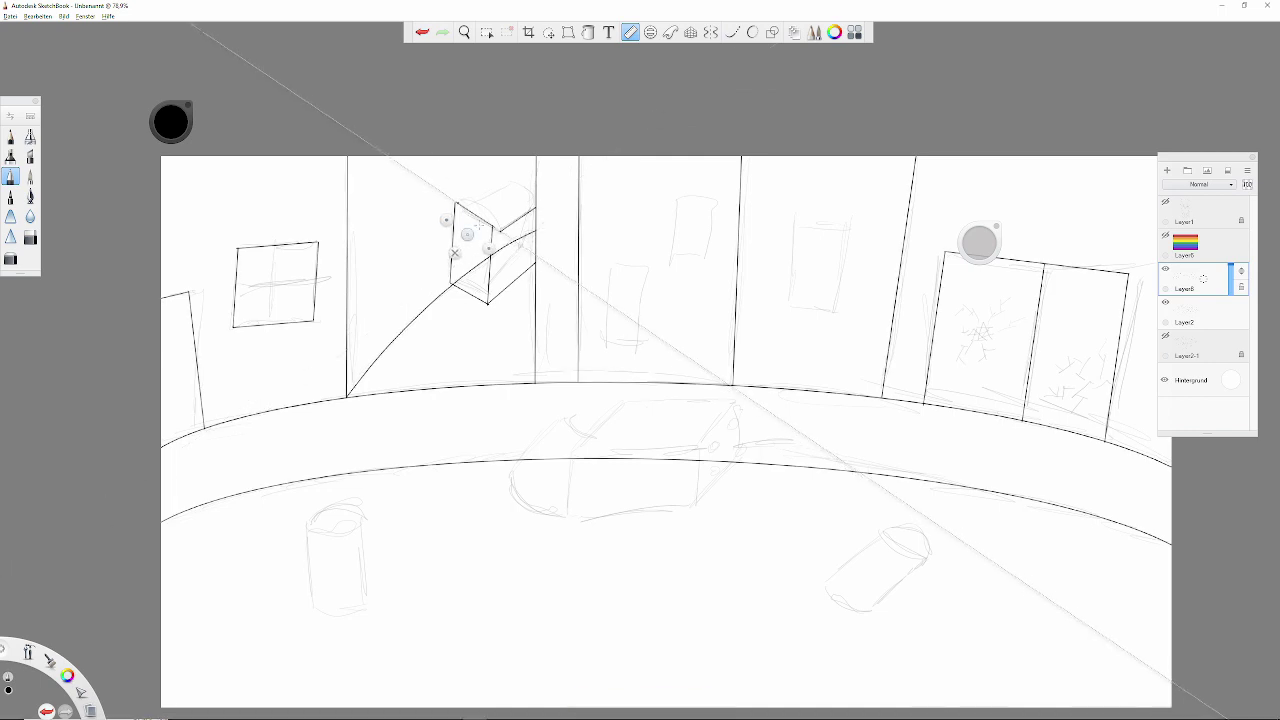
{"action": "scroll", "coordinate": [477, 172], "scroll_direction": "up", "scroll_amount": 5}
{"action": "left_click", "coordinate": [772, 32]}
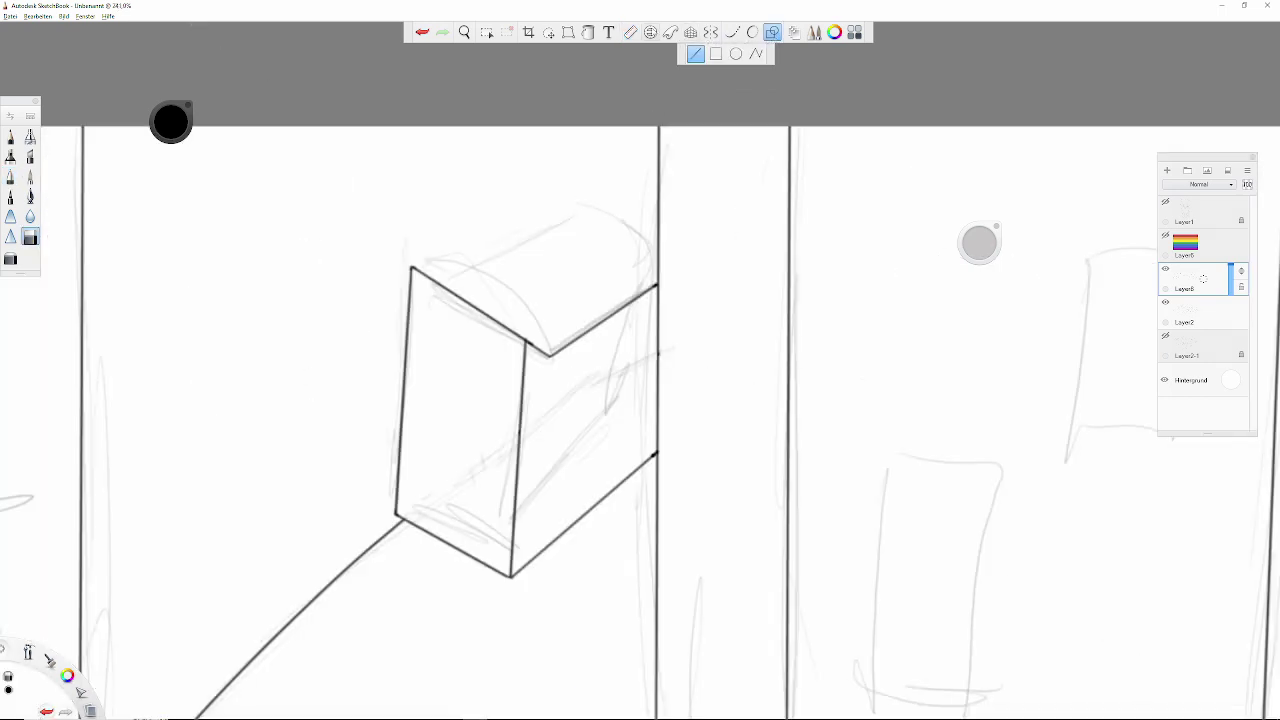
Step: Try inking the box's curved lid with the ellipse and curve guides, undoing two misplaced arcs
{"action": "left_click", "coordinate": [650, 32]}
{"action": "left_click", "coordinate": [614, 698]}
{"action": "left_click", "coordinate": [732, 32]}
{"action": "left_click", "coordinate": [10, 176]}
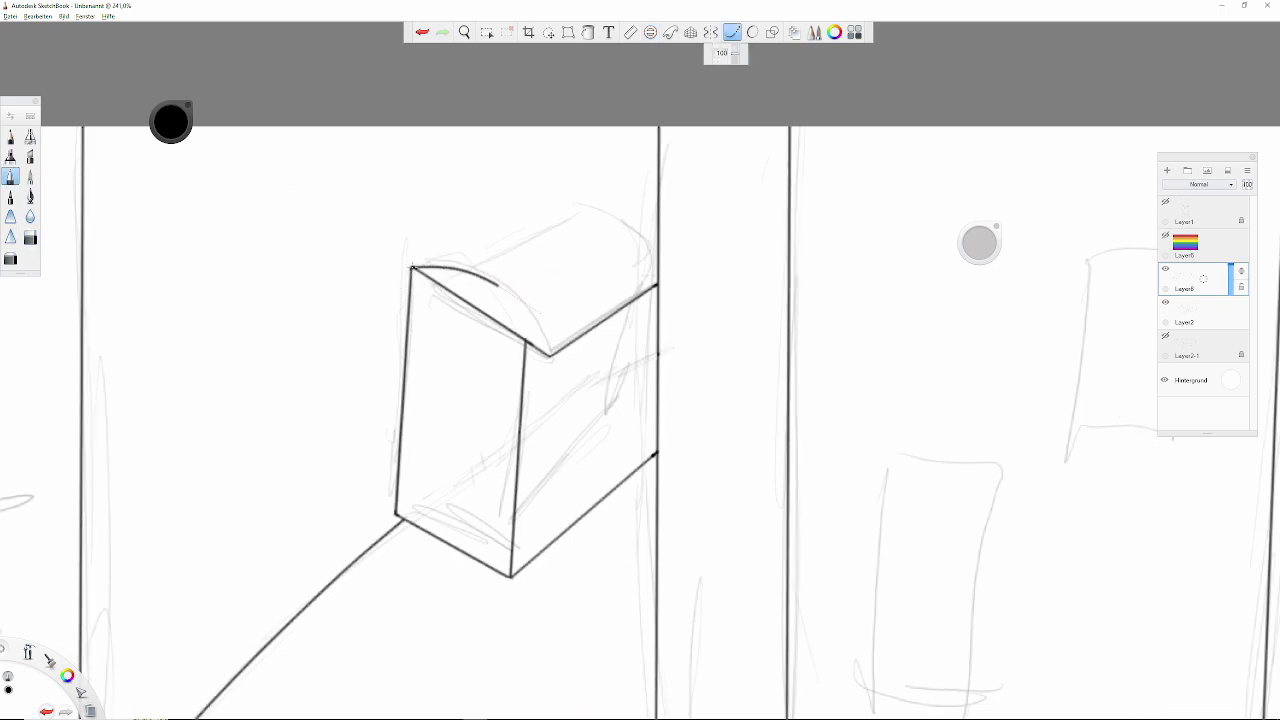
{"action": "key", "text": "ctrl+z"}
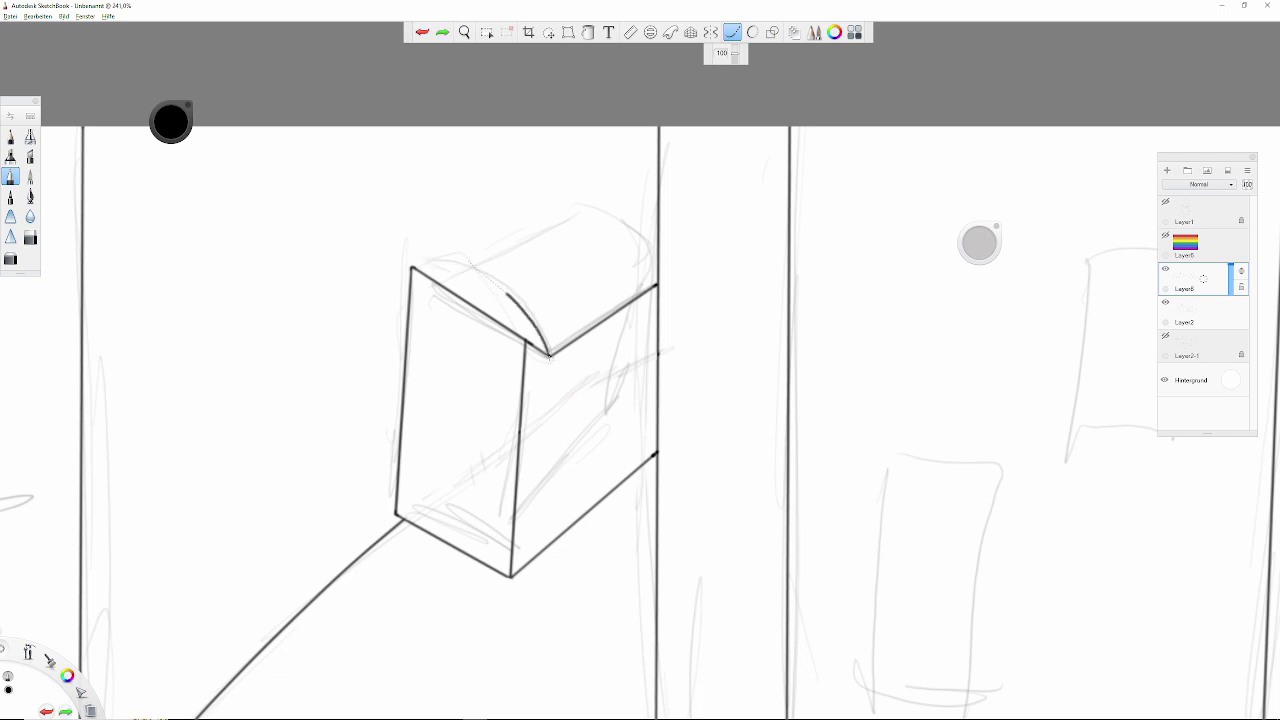
{"action": "key", "text": "ctrl+z"}
{"action": "key", "text": "ctrl+z"}
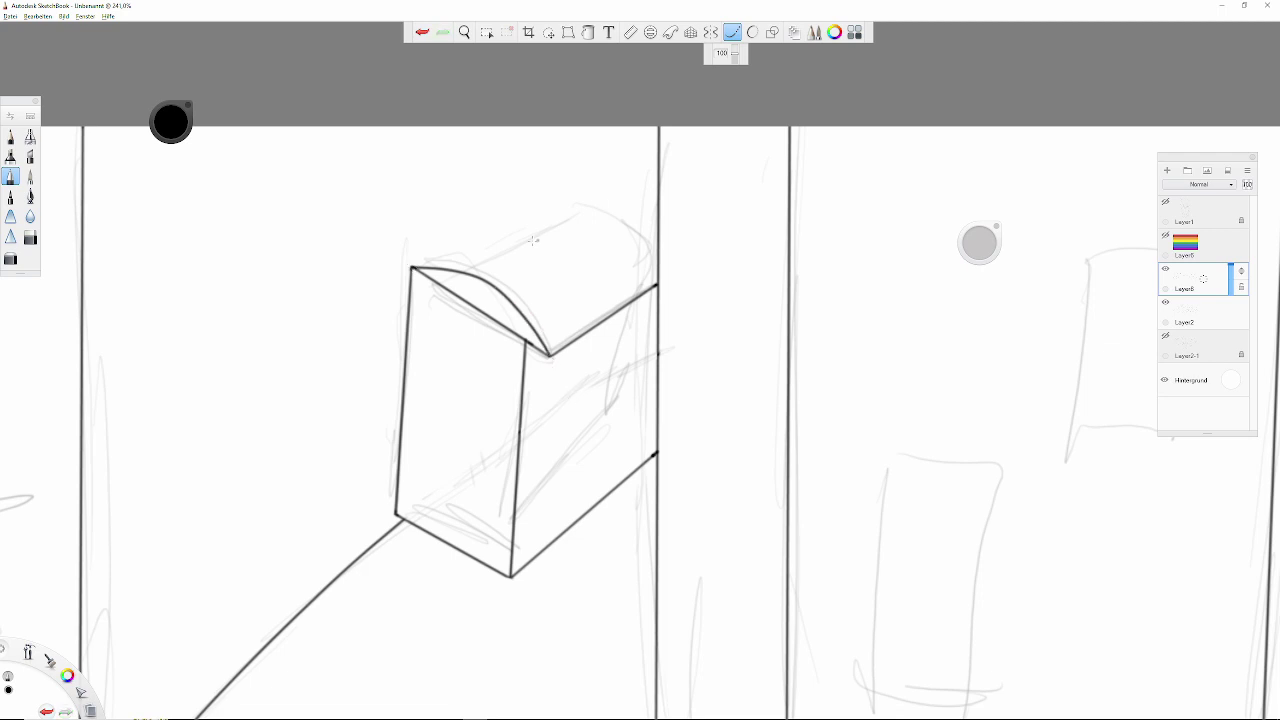
Step: Extend the box's top edge along the ruler and ink its rounded lid with the curve guide
{"action": "left_click", "coordinate": [630, 32]}
{"action": "left_click_drag", "start_coordinate": [443, 214], "coordinate": [464, 268]}
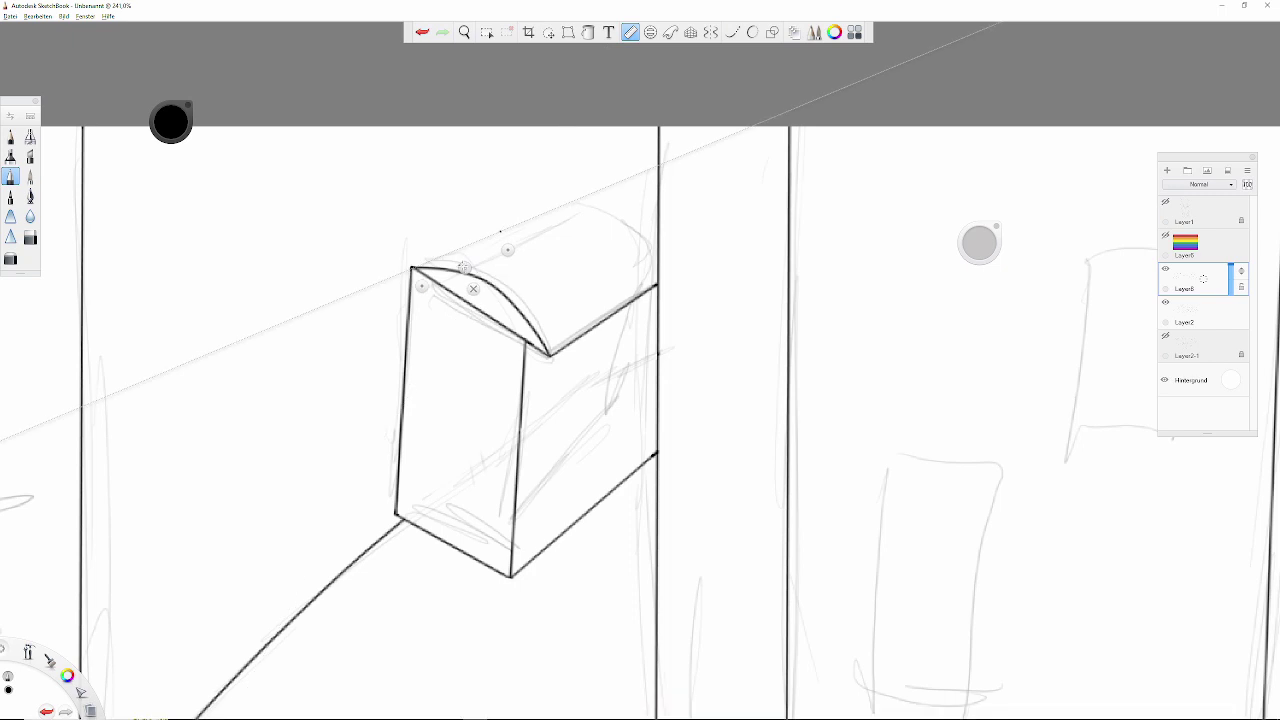
{"action": "scroll", "coordinate": [326, 174], "scroll_direction": "down", "scroll_amount": 3}
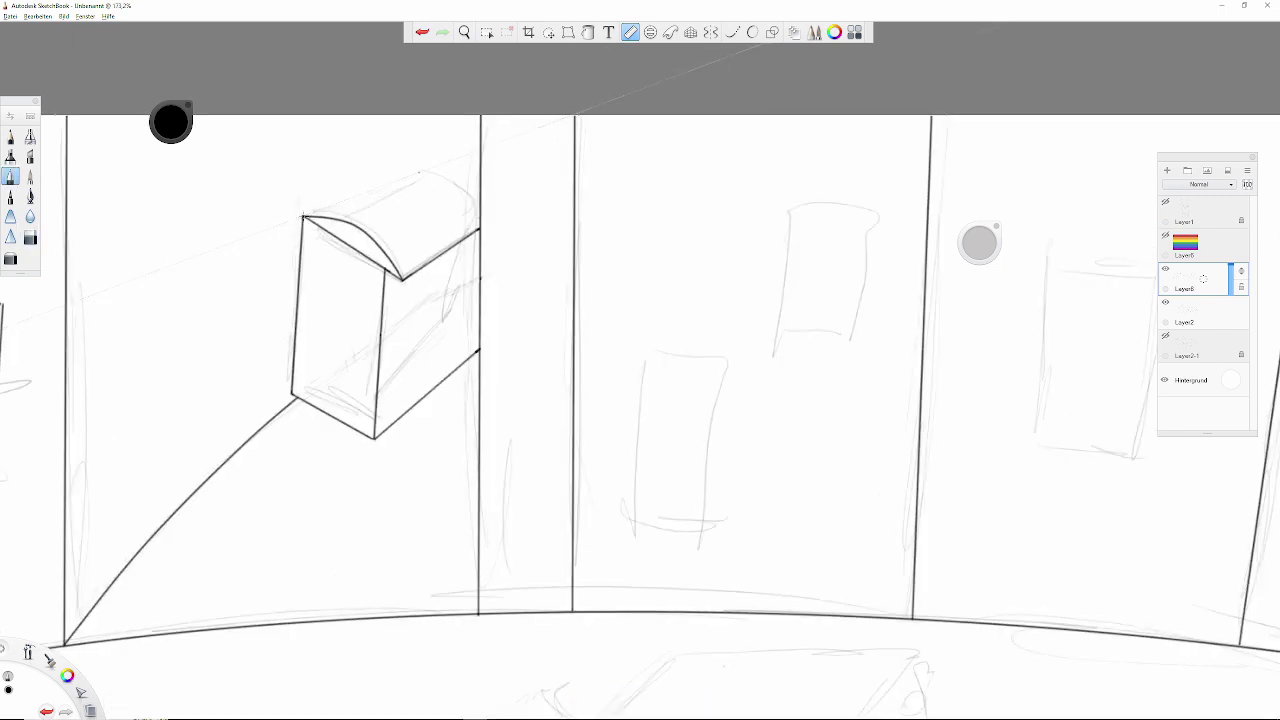
{"action": "left_click_drag", "start_coordinate": [419, 172], "coordinate": [422, 172]}
{"action": "left_click", "coordinate": [630, 32]}
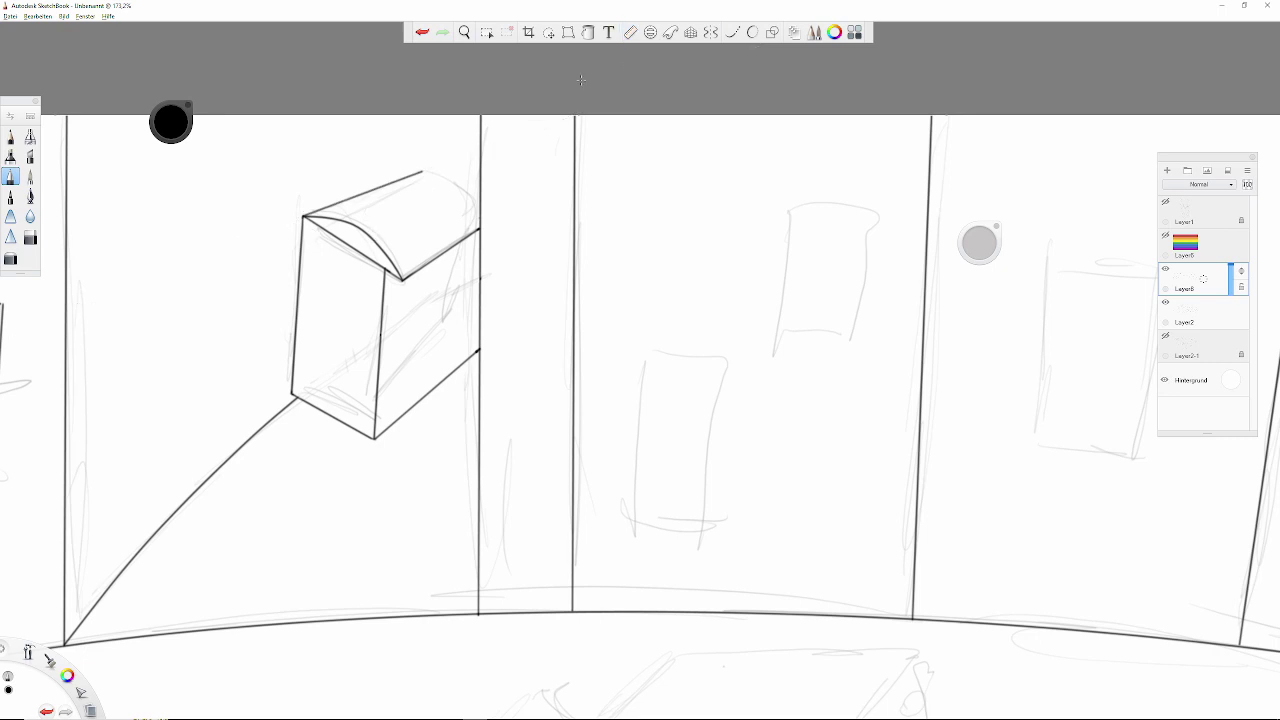
{"action": "left_click", "coordinate": [734, 34]}
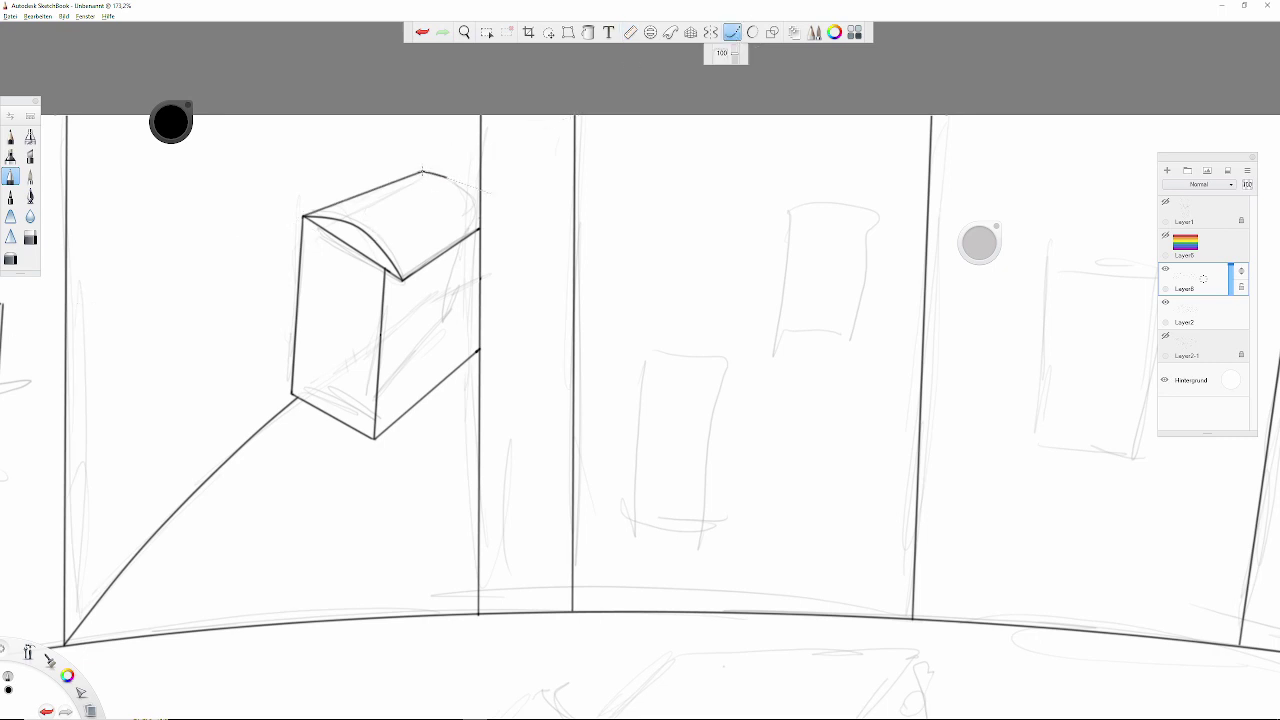
{"action": "key", "text": "Escape"}
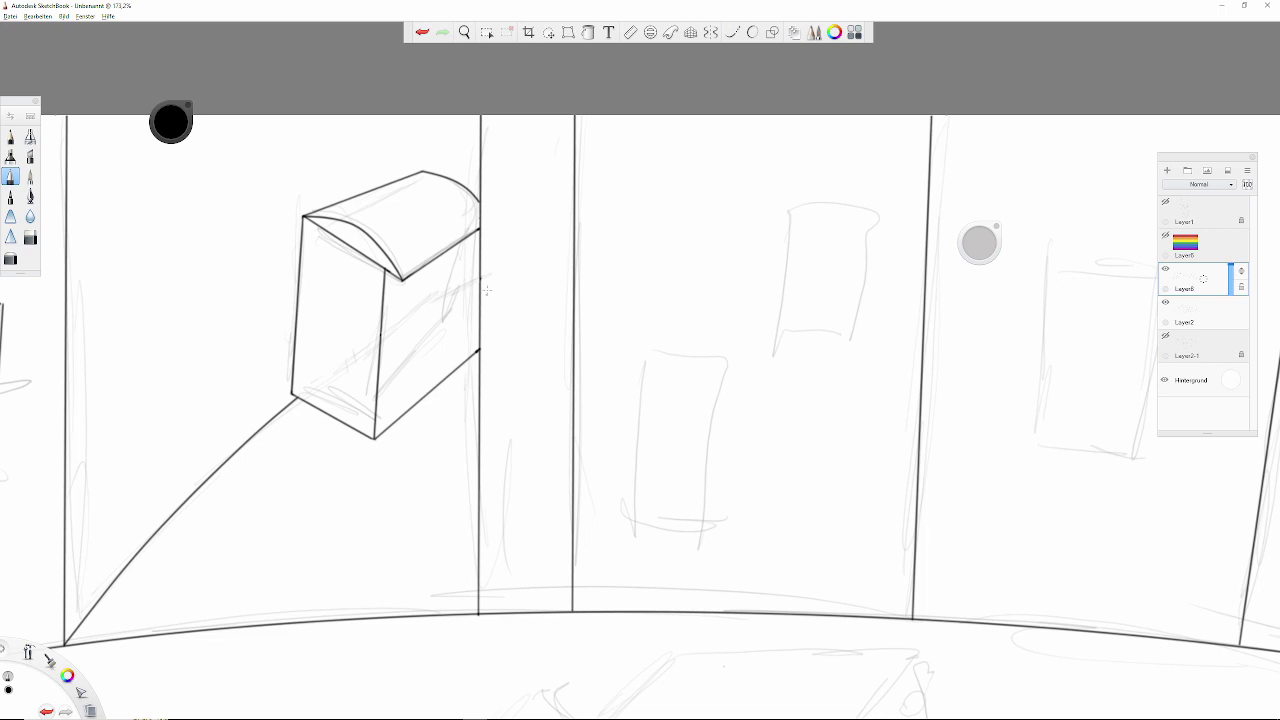
{"action": "scroll", "coordinate": [600, 266], "scroll_direction": "down", "scroll_amount": 5}
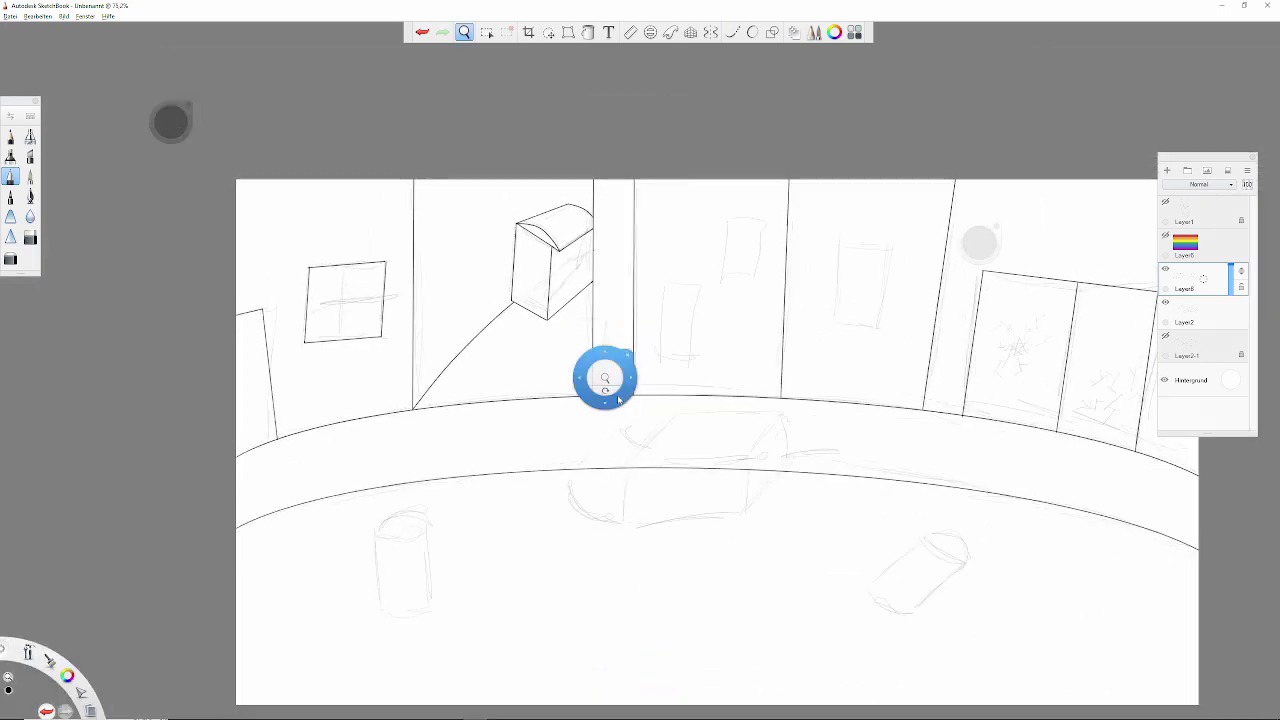
Step: Ink the tall window's vertical edge, top and bottom on the middle building along the ruler
{"action": "scroll", "coordinate": [603, 380], "scroll_direction": "down", "scroll_amount": 2}
{"action": "left_click_drag", "start_coordinate": [617, 397], "coordinate": [597, 441]}
{"action": "key", "text": "r"}
{"action": "left_click_drag", "start_coordinate": [300, 200], "coordinate": [309, 236]}
{"action": "mouse_move", "coordinate": [431, 312]}
{"action": "left_mouse_down"}
{"action": "mouse_move", "coordinate": [437, 243]}
{"action": "mouse_move", "coordinate": [520, 230]}
{"action": "left_mouse_up"}
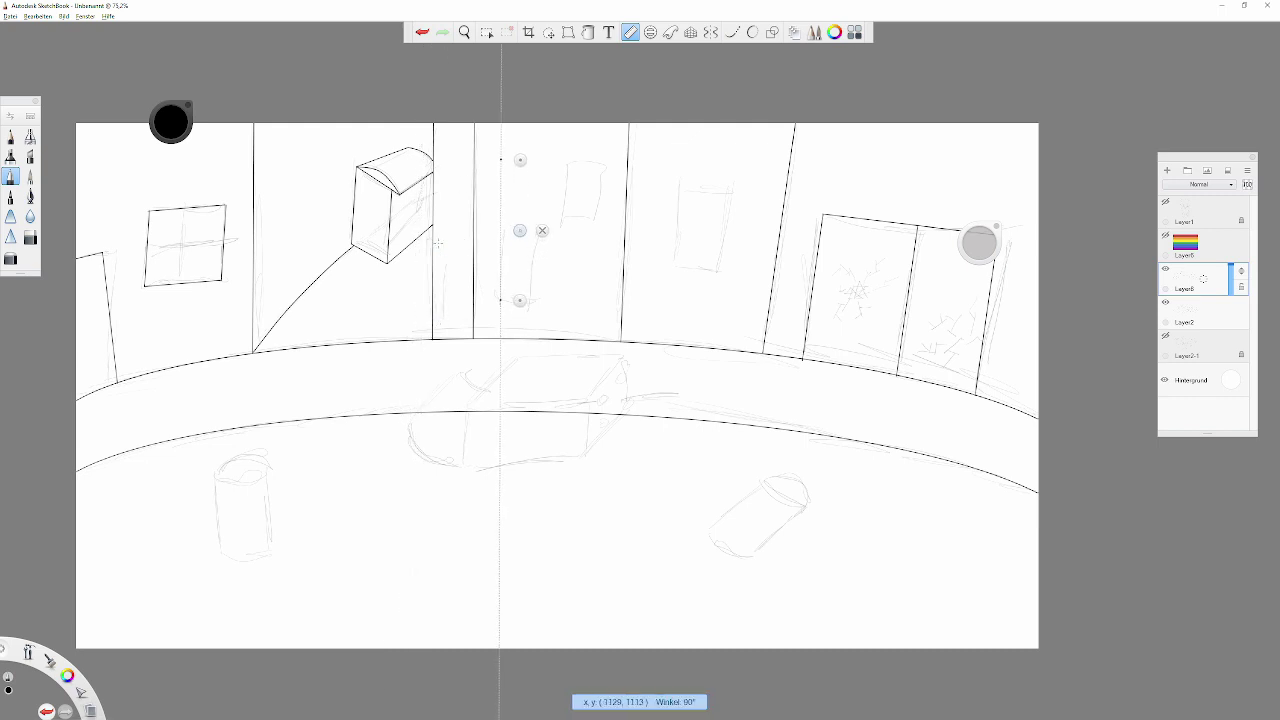
{"action": "left_click_drag", "start_coordinate": [520, 159], "coordinate": [519, 157]}
{"action": "mouse_move", "coordinate": [500, 224]}
{"action": "left_mouse_down"}
{"action": "mouse_move", "coordinate": [500, 300]}
{"action": "mouse_move", "coordinate": [550, 263]}
{"action": "mouse_move", "coordinate": [500, 225]}
{"action": "left_mouse_up"}
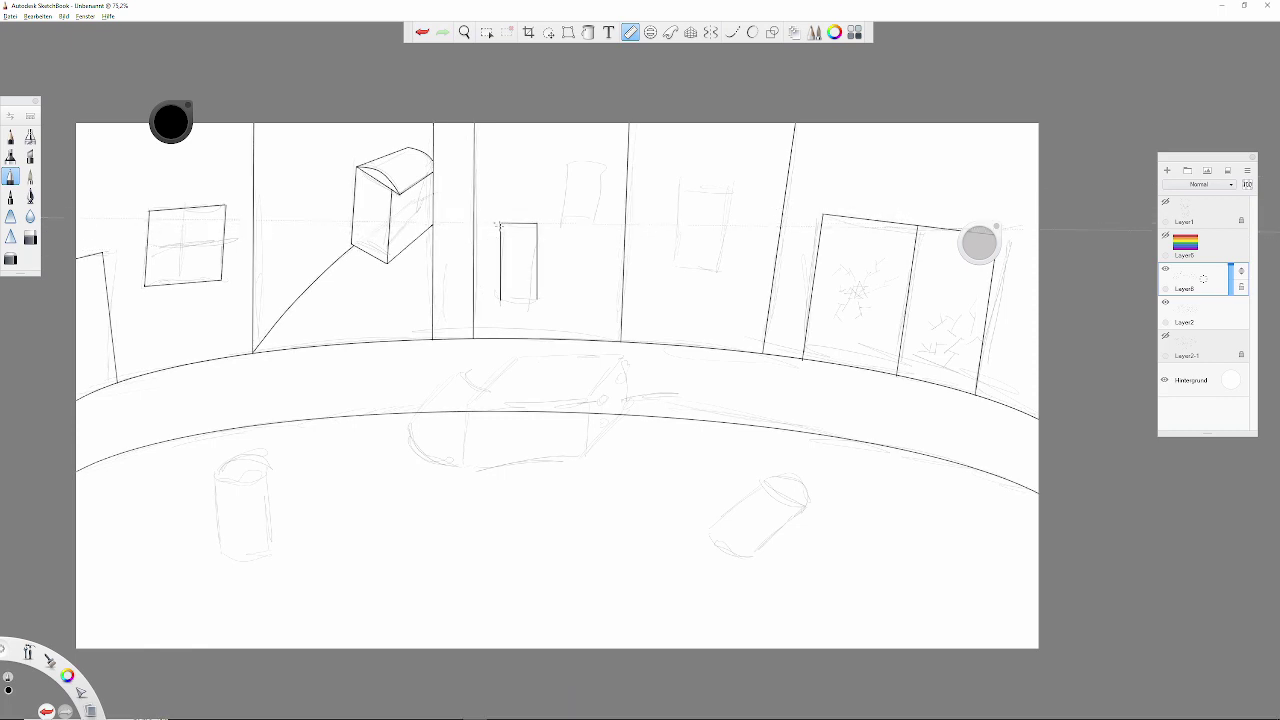
{"action": "left_click_drag", "start_coordinate": [497, 225], "coordinate": [522, 310]}
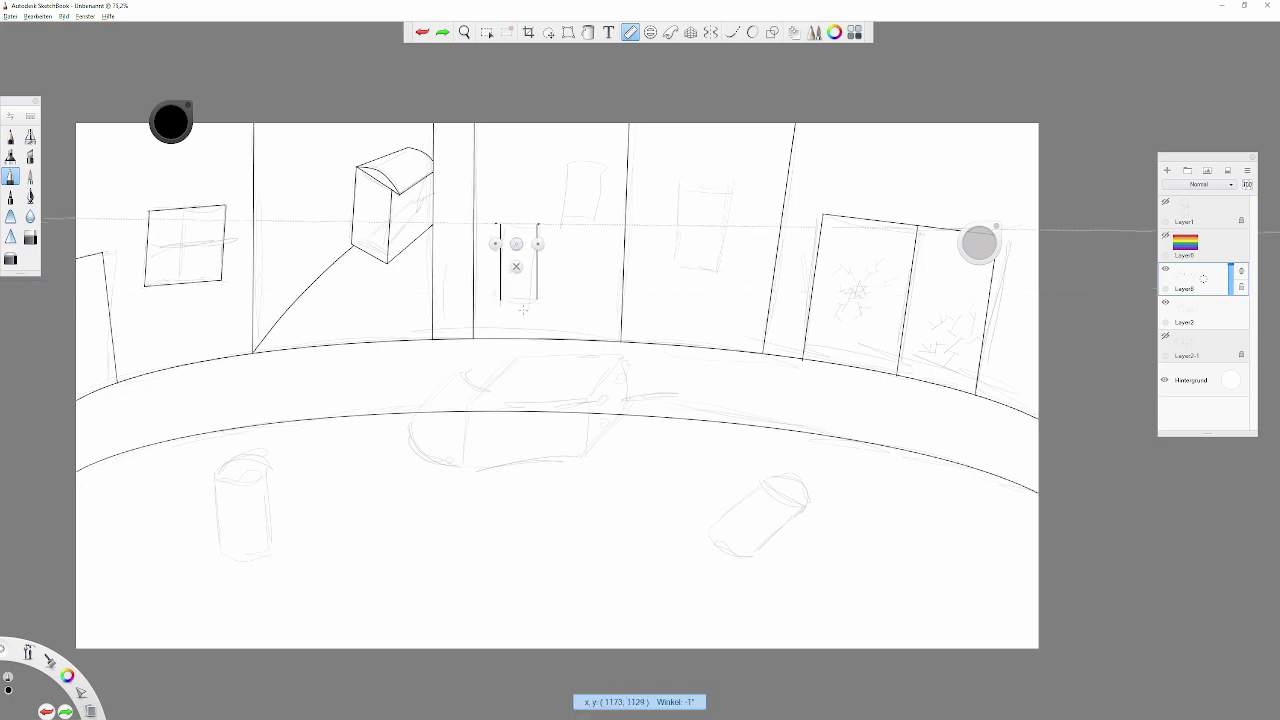
{"action": "left_click_drag", "start_coordinate": [498, 226], "coordinate": [540, 226]}
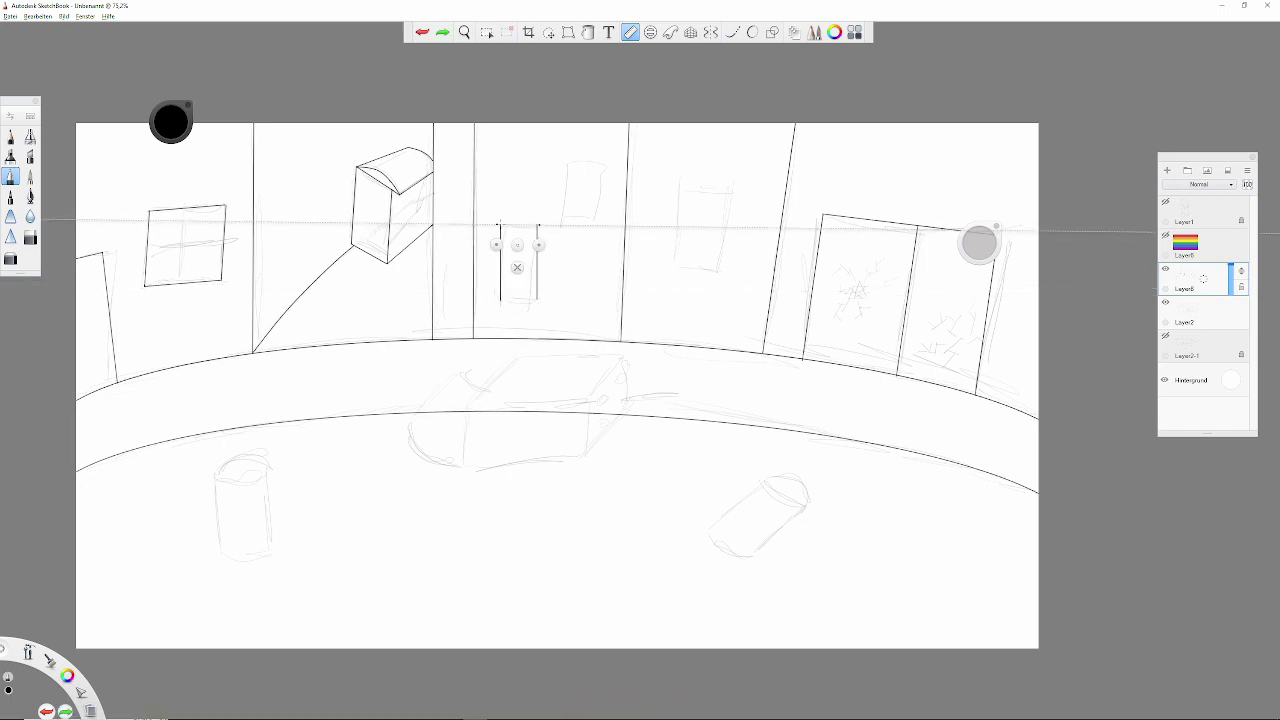
{"action": "left_click_drag", "start_coordinate": [514, 248], "coordinate": [523, 320]}
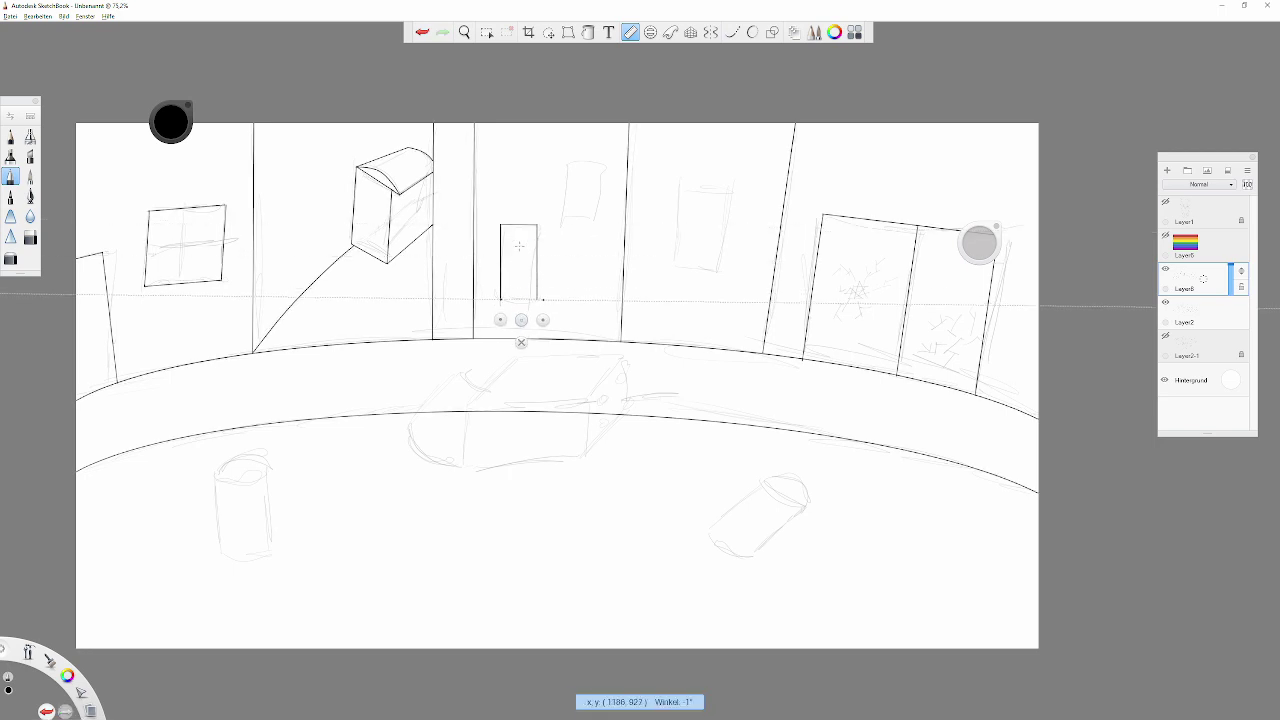
{"action": "left_click_drag", "start_coordinate": [446, 318], "coordinate": [446, 319]}
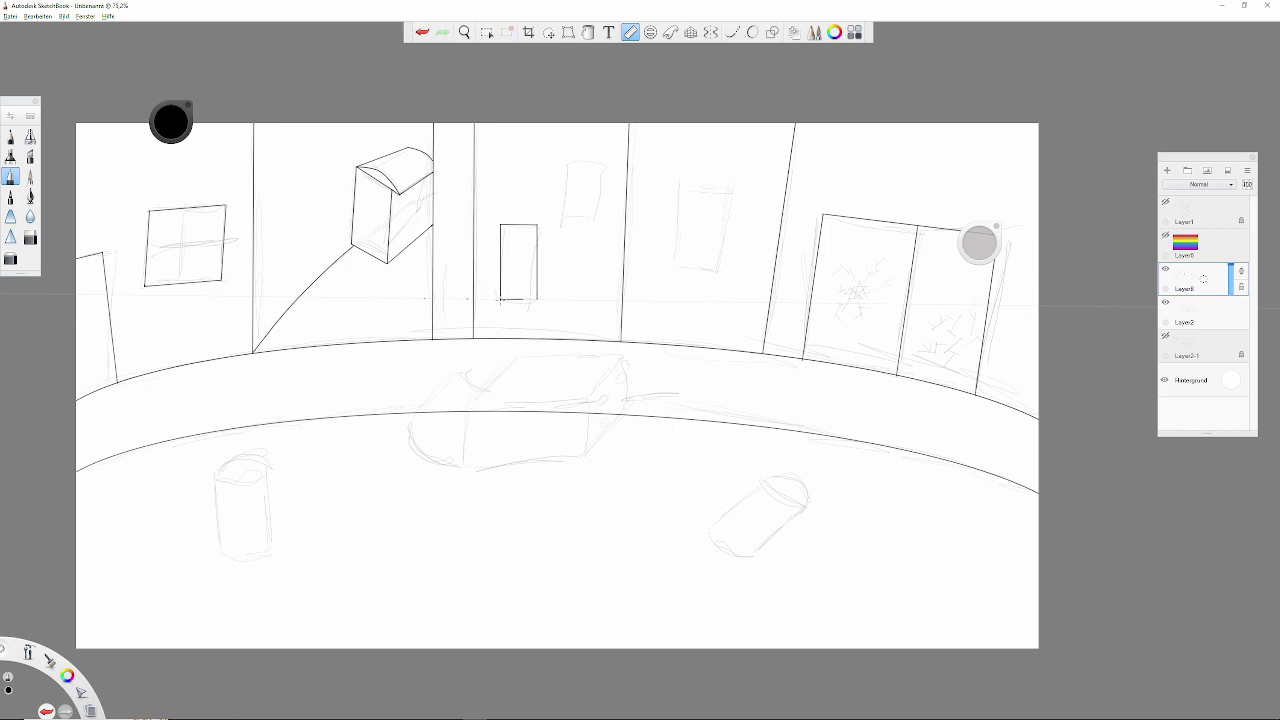
{"action": "left_click", "coordinate": [445, 341]}
Step: Ink an edge of the small upper window, undoing a stray stroke
{"action": "key", "text": "r"}
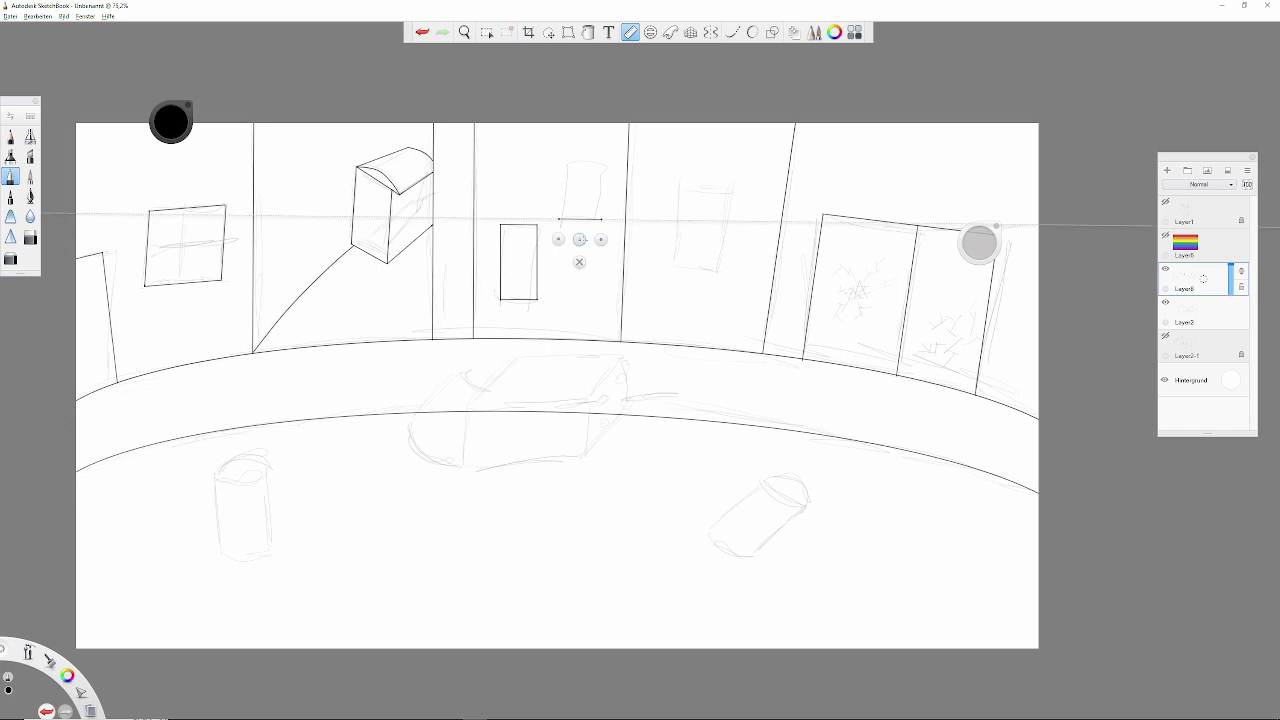
{"action": "left_click_drag", "start_coordinate": [580, 239], "coordinate": [580, 239]}
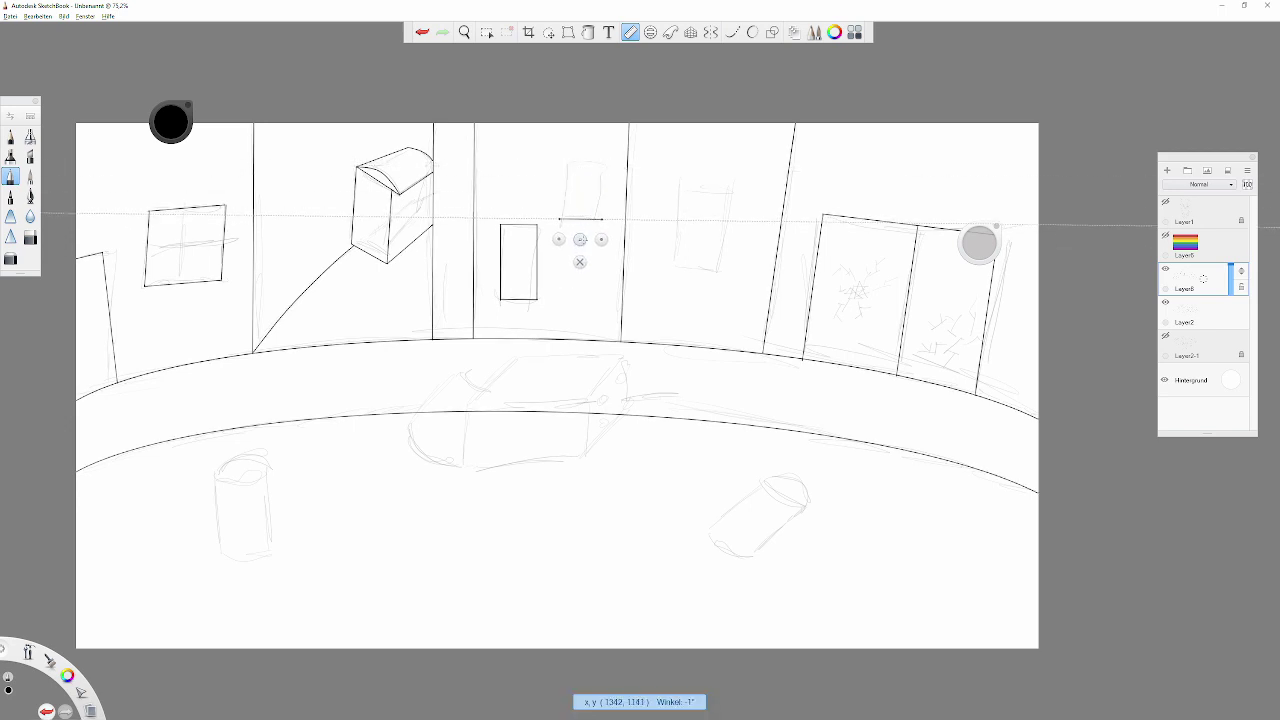
{"action": "left_click_drag", "start_coordinate": [580, 239], "coordinate": [579, 184]}
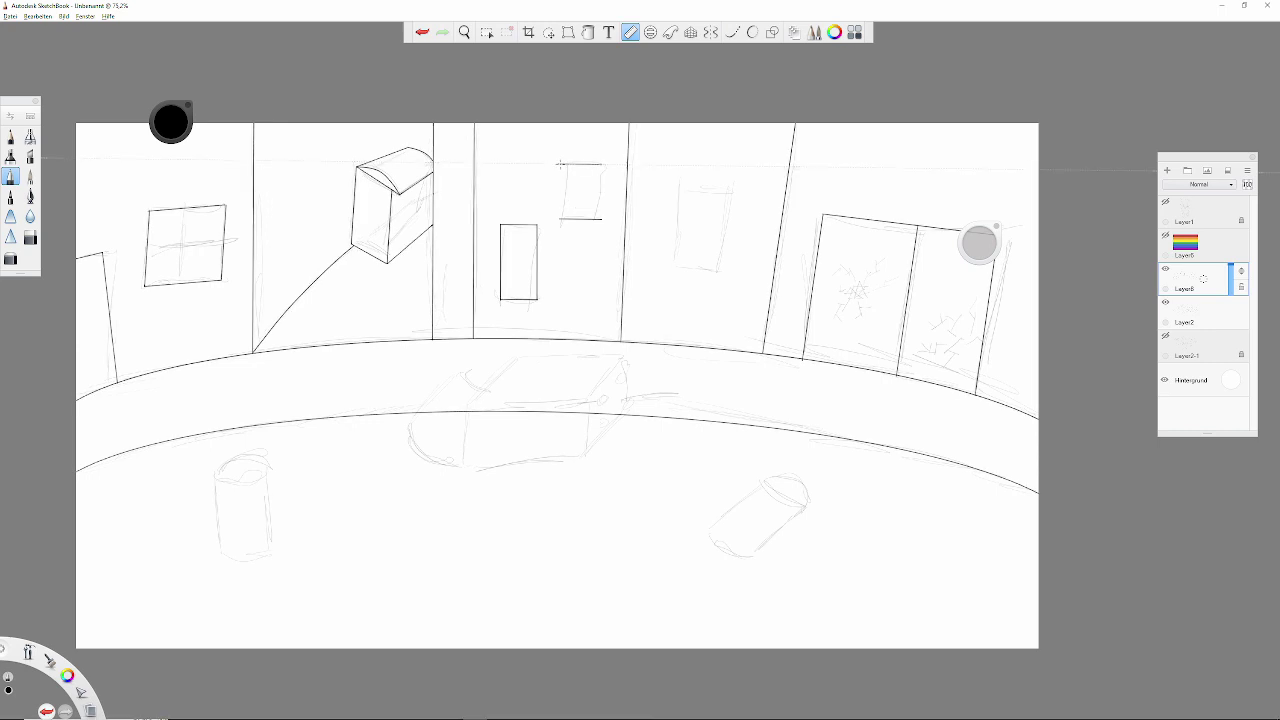
{"action": "key", "text": "ctrl+z"}
{"action": "mouse_move", "coordinate": [558, 163]}
{"action": "left_mouse_down"}
{"action": "mouse_move", "coordinate": [582, 164]}
{"action": "mouse_move", "coordinate": [604, 190]}
{"action": "left_mouse_up"}
Step: Ink the side of the window on the next building along a tilted ruler
{"action": "left_click_drag", "start_coordinate": [603, 166], "coordinate": [560, 166]}
{"action": "left_click_drag", "start_coordinate": [560, 166], "coordinate": [686, 199]}
{"action": "left_click_drag", "start_coordinate": [676, 246], "coordinate": [680, 196]}
{"action": "mouse_move", "coordinate": [696, 240]}
{"action": "left_mouse_down"}
{"action": "mouse_move", "coordinate": [719, 242]}
{"action": "mouse_move", "coordinate": [700, 234]}
{"action": "mouse_move", "coordinate": [693, 310]}
{"action": "left_mouse_up"}
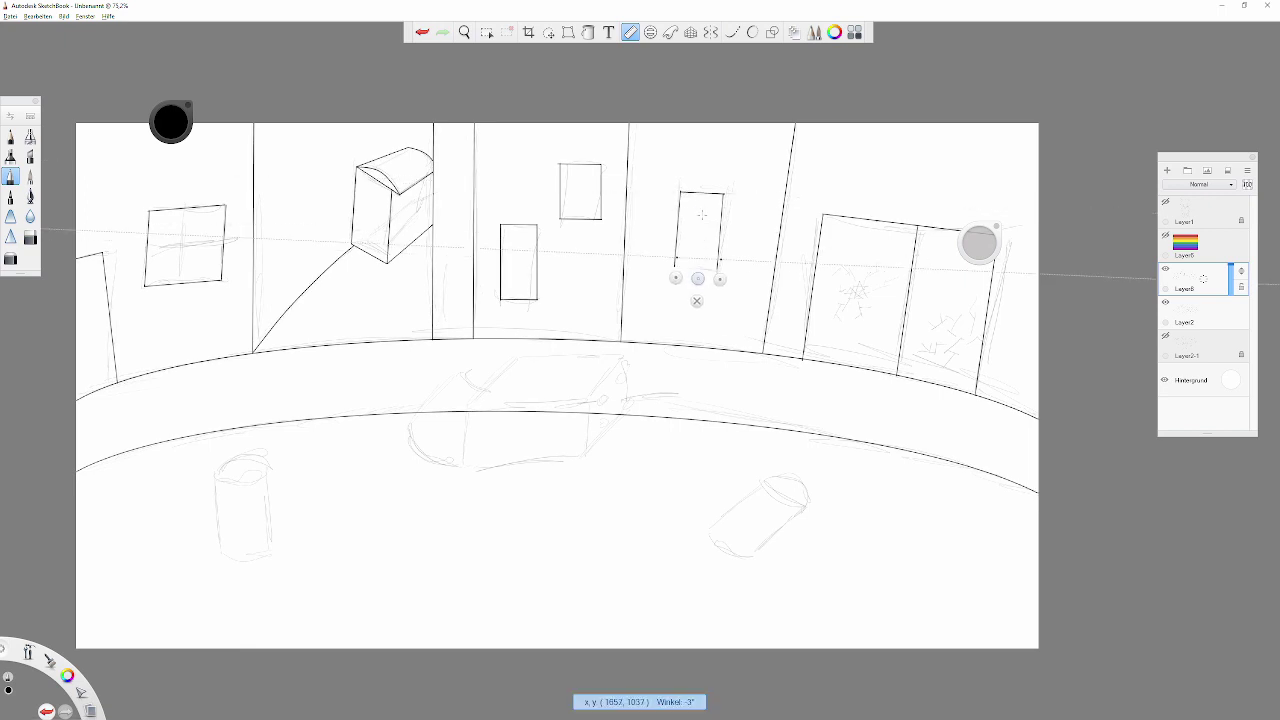
{"action": "left_click", "coordinate": [693, 310]}
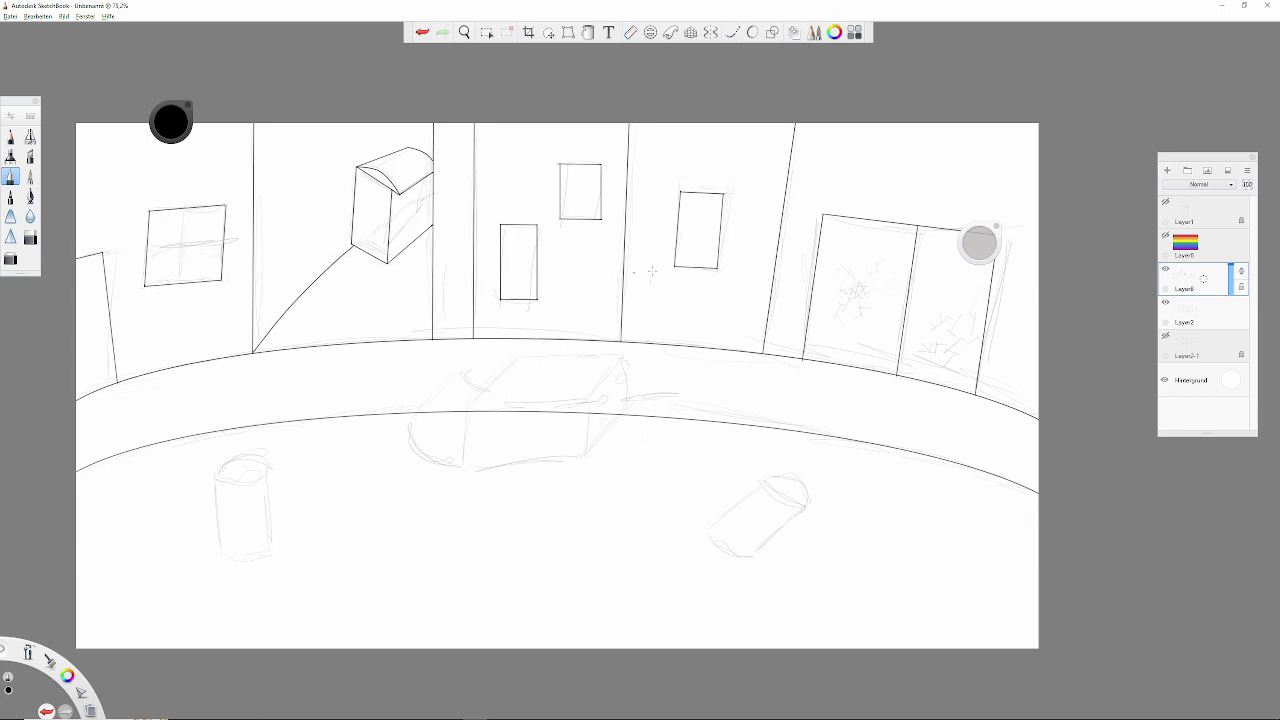
Step: Ink the car's 3D box body and curved left front with the French Curve, undoing two stray strokes
{"action": "left_click", "coordinate": [734, 33]}
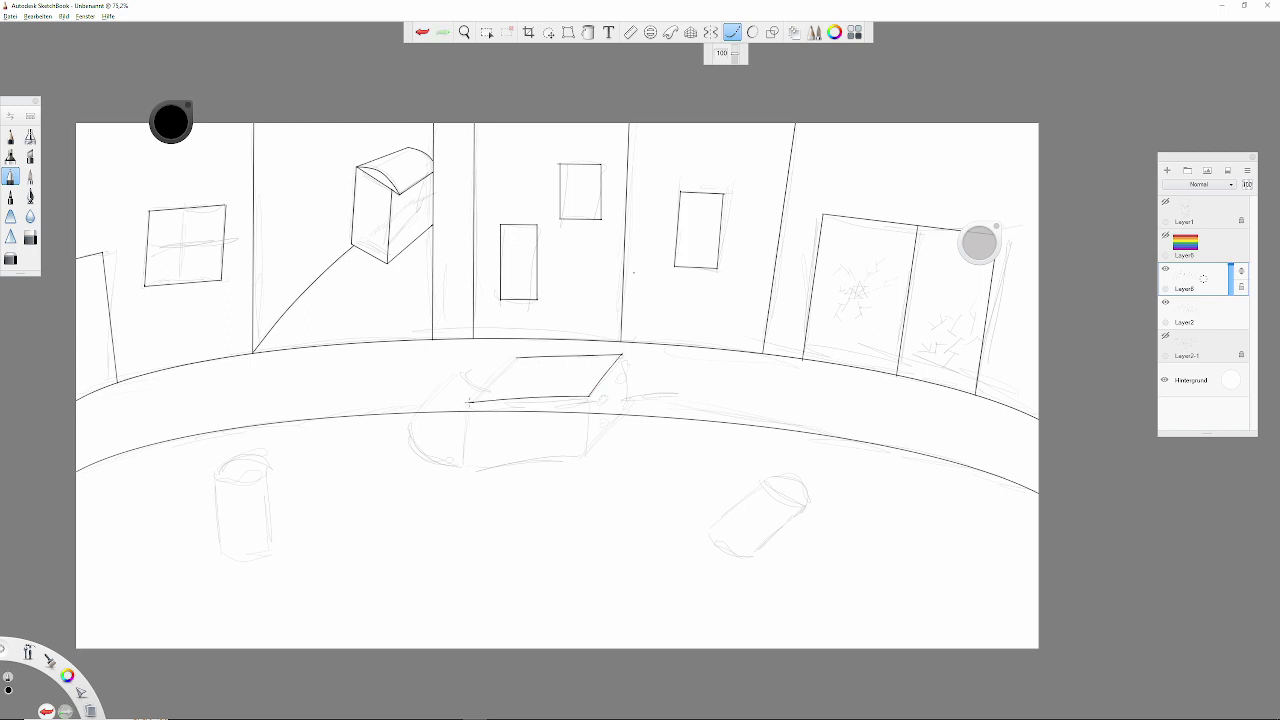
{"action": "key", "text": "ctrl+z"}
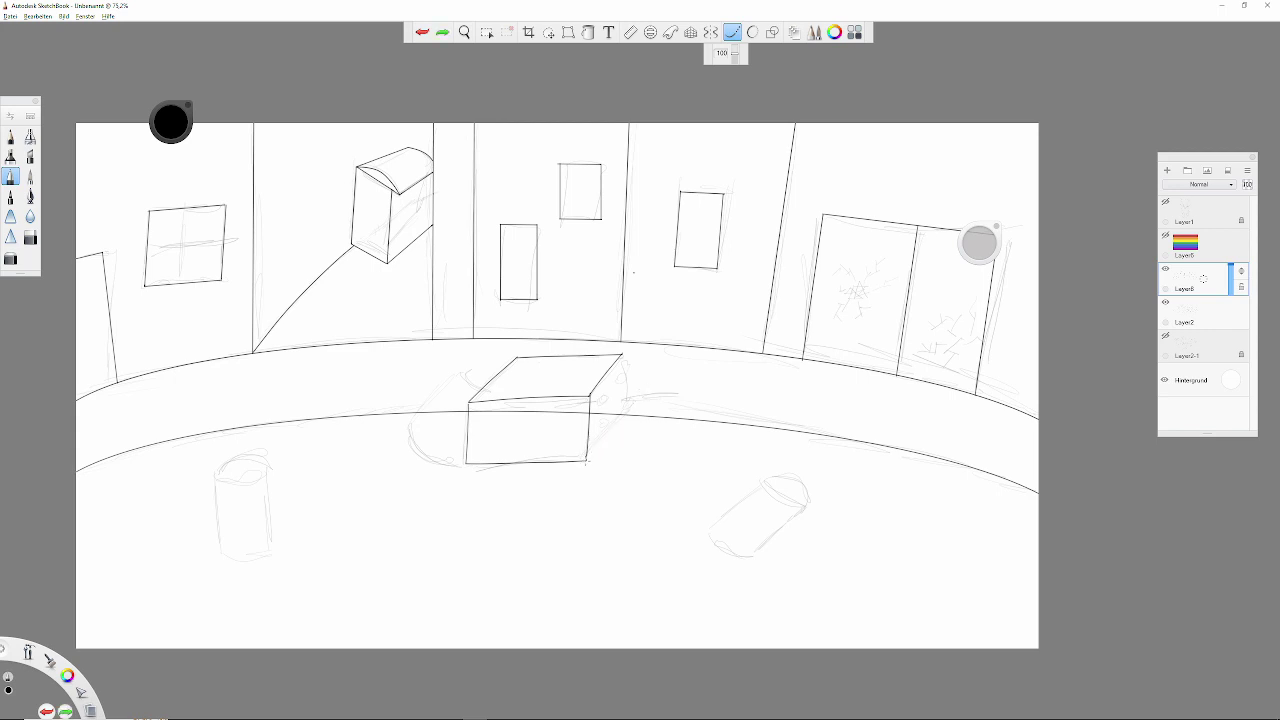
{"action": "key", "text": "ctrl+z"}
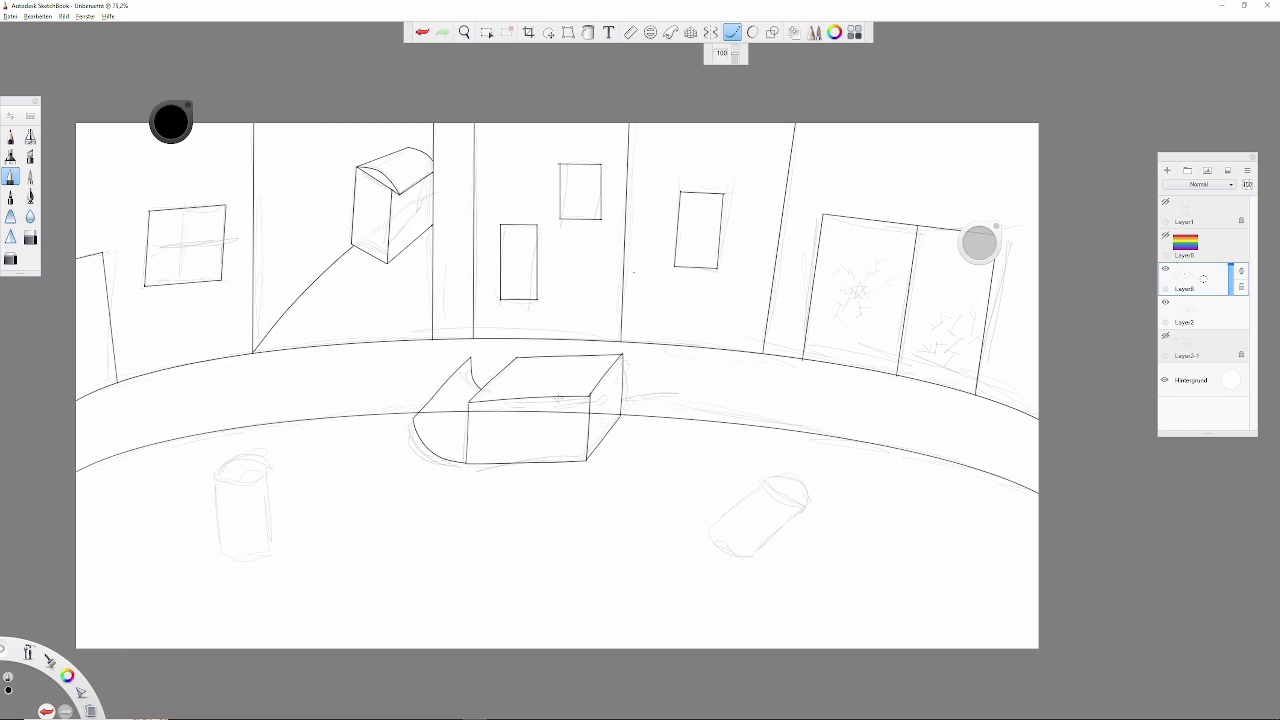
{"action": "scroll", "coordinate": [673, 371], "scroll_direction": "up", "scroll_amount": 2}
{"action": "scroll", "coordinate": [643, 408], "scroll_direction": "up", "scroll_amount": 3}
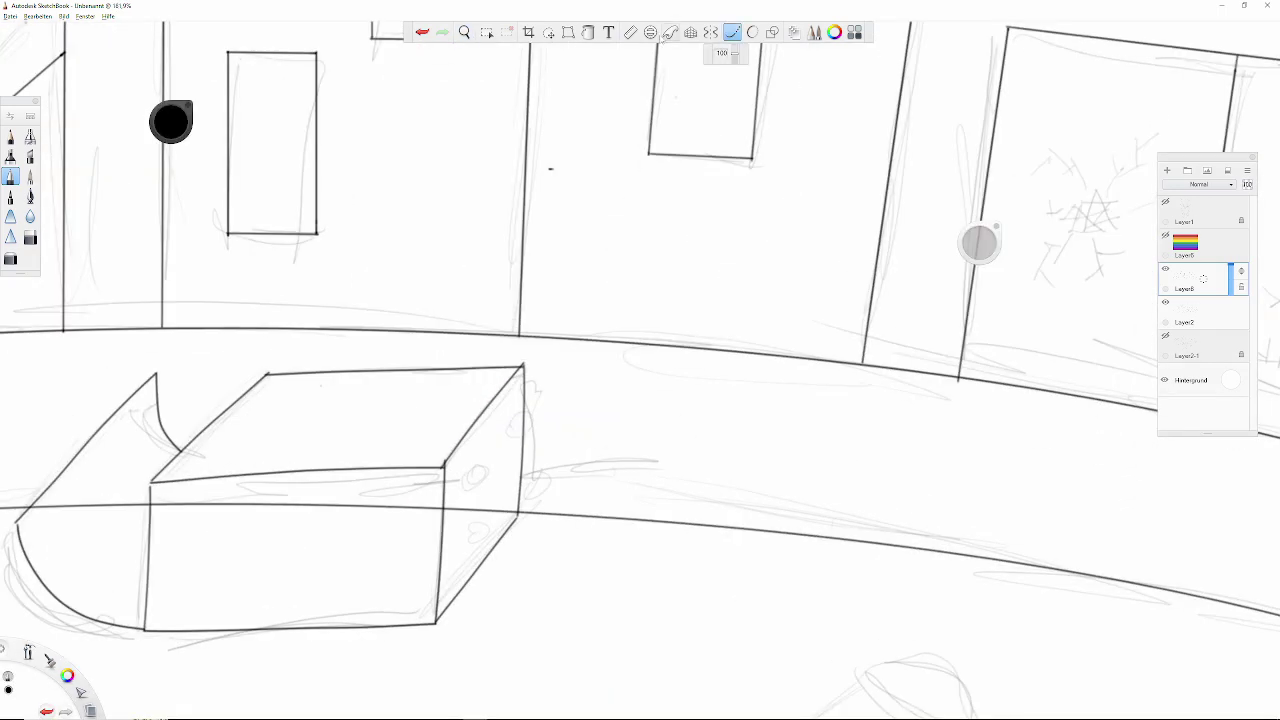
Step: Shrink the ellipse guide to a small circle and trace four circles on the car box's right end
{"action": "left_click", "coordinate": [650, 32]}
{"action": "mouse_move", "coordinate": [636, 256]}
{"action": "left_mouse_down"}
{"action": "mouse_move", "coordinate": [639, 91]}
{"action": "mouse_move", "coordinate": [628, 378]}
{"action": "left_mouse_up"}
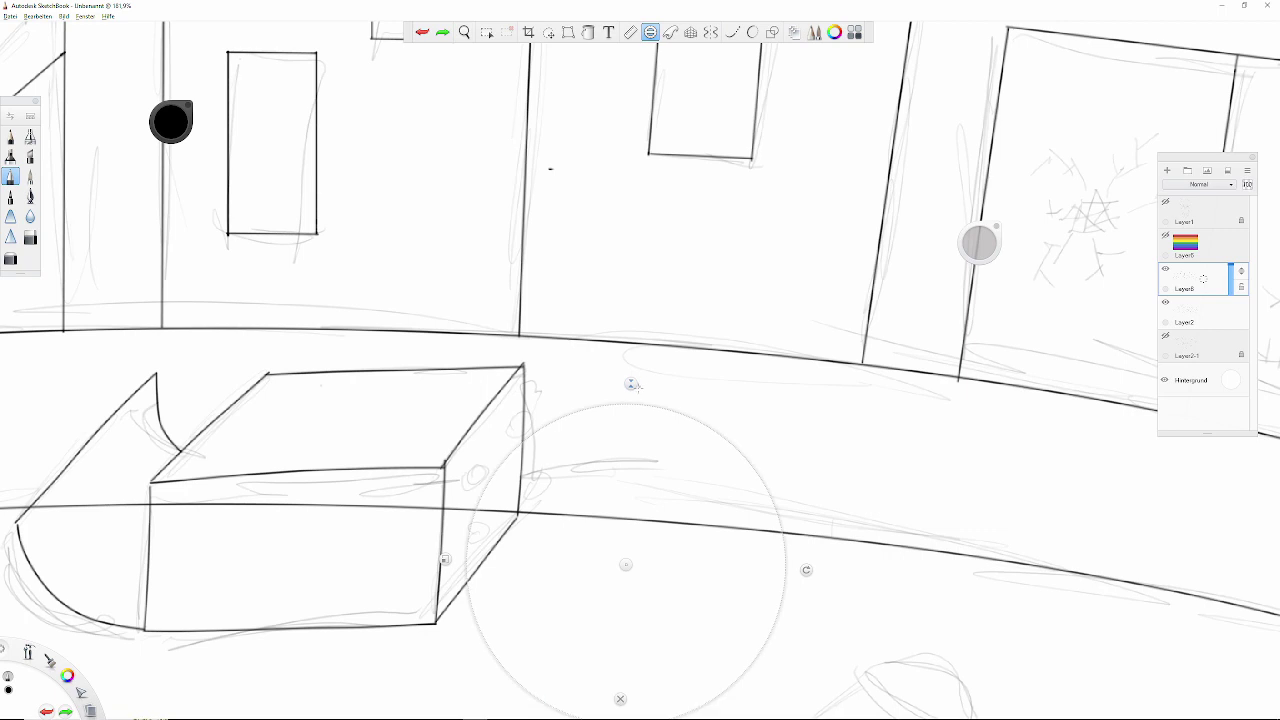
{"action": "mouse_move", "coordinate": [631, 384]}
{"action": "left_mouse_down"}
{"action": "mouse_move", "coordinate": [626, 537]}
{"action": "mouse_move", "coordinate": [519, 423]}
{"action": "mouse_move", "coordinate": [476, 480]}
{"action": "mouse_move", "coordinate": [468, 570]}
{"action": "left_mouse_up"}
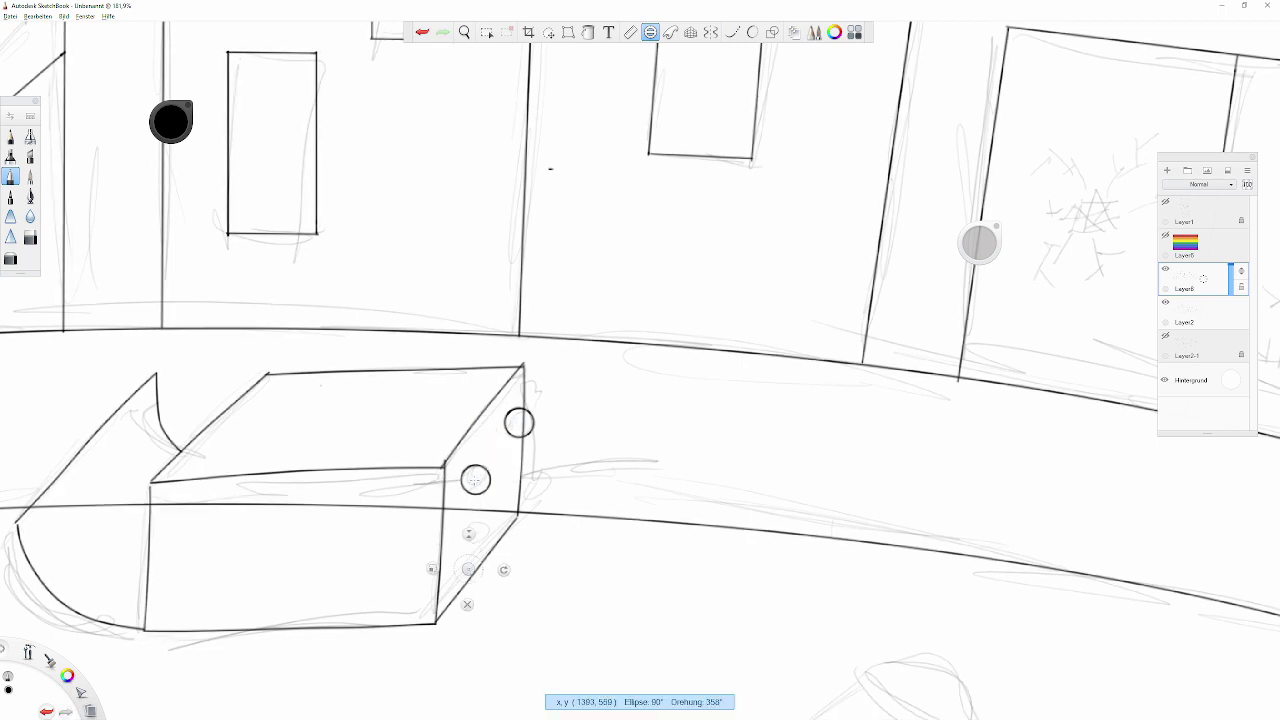
{"action": "left_click_drag", "start_coordinate": [521, 499], "coordinate": [514, 499]}
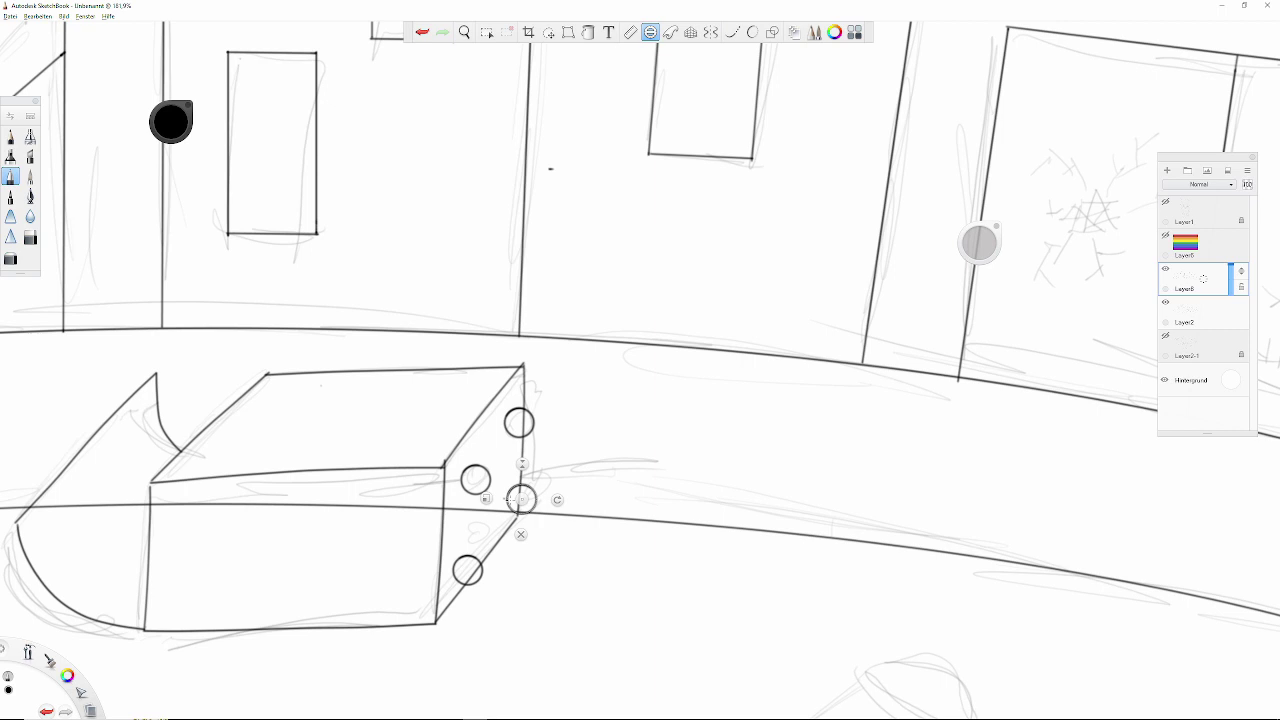
{"action": "key", "text": "Escape"}
Step: Ink the standing bin's right edge, undoing stray strokes on its left edge, bottom and top
{"action": "key", "text": "space"}
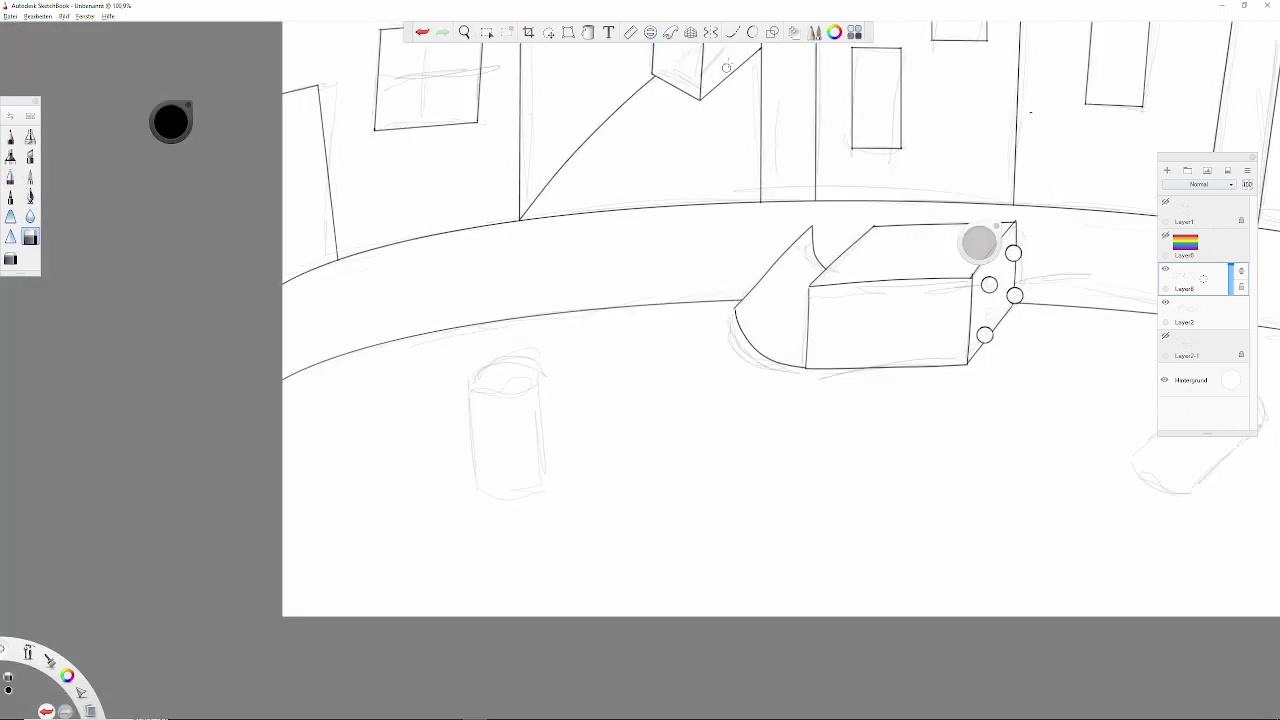
{"action": "mouse_move", "coordinate": [481, 479]}
{"action": "left_mouse_down"}
{"action": "mouse_move", "coordinate": [457, 520]}
{"action": "mouse_move", "coordinate": [459, 382]}
{"action": "left_mouse_up"}
{"action": "key", "text": "ctrl+z"}
{"action": "left_click_drag", "start_coordinate": [581, 316], "coordinate": [584, 530]}
{"action": "key", "text": "ctrl+z"}
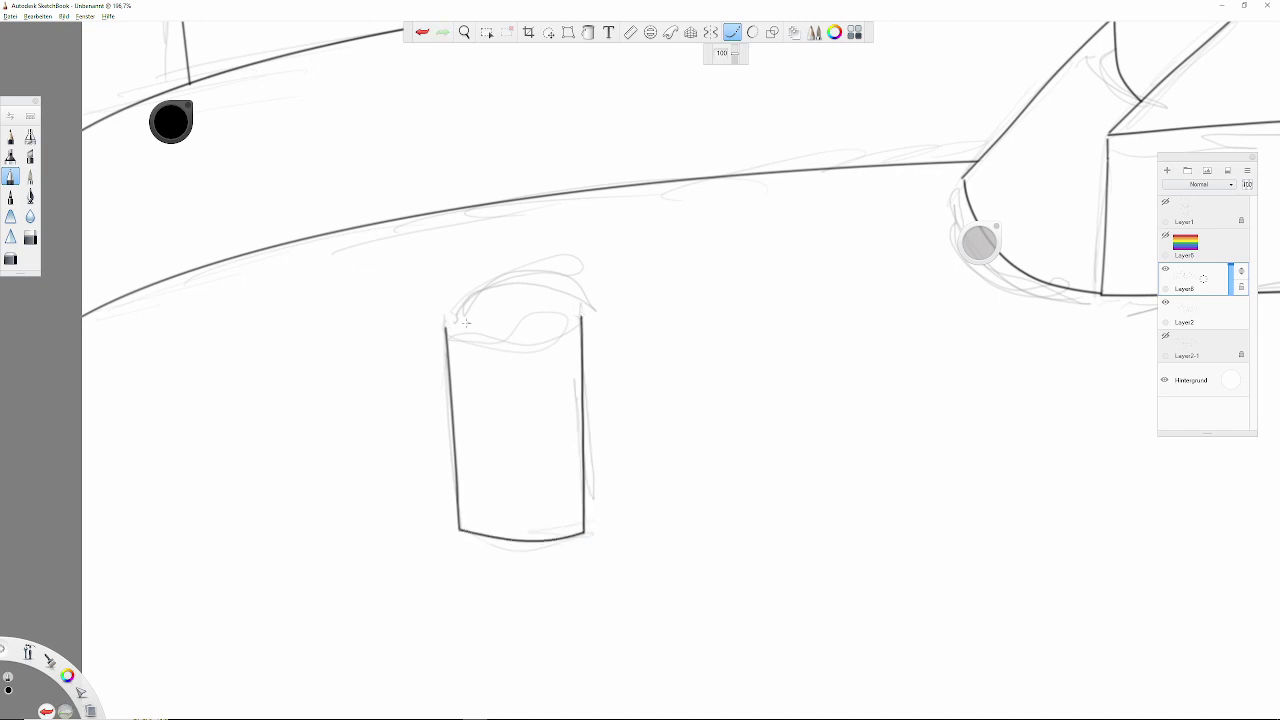
{"action": "key", "text": "ctrl+z"}
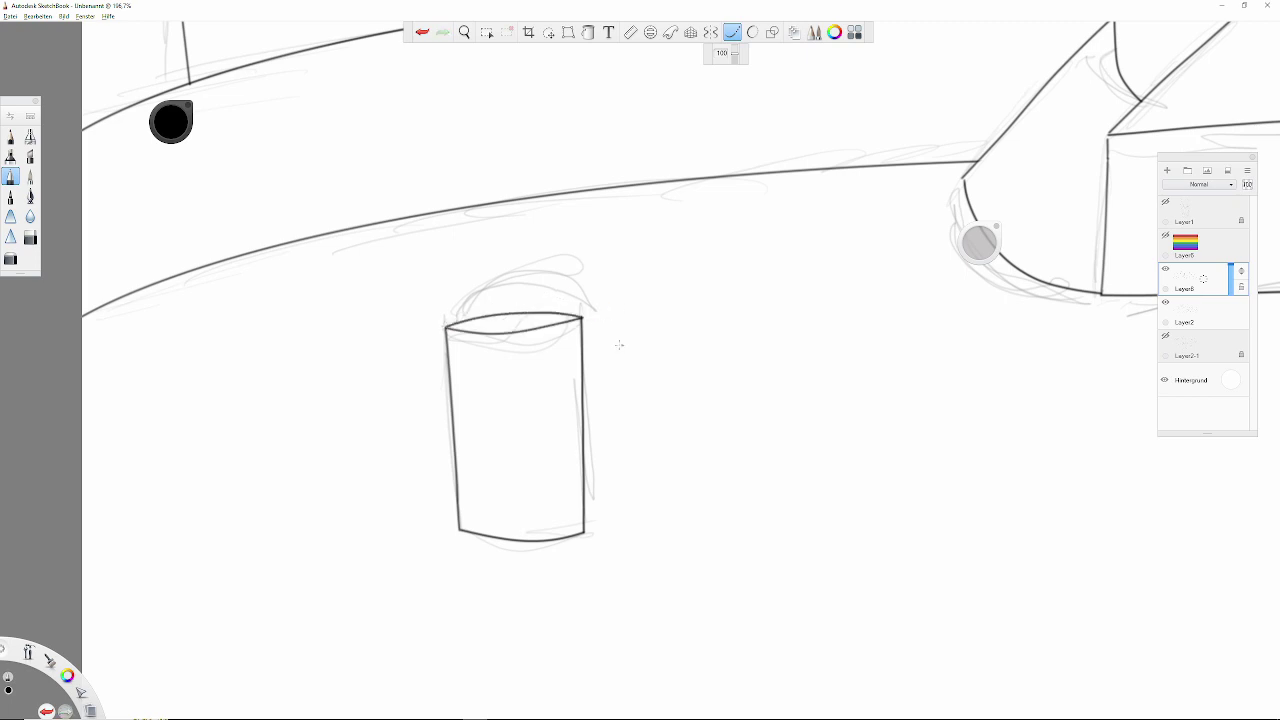
Step: Ink the fallen bin's straight left and right sides, retrying the left side
{"action": "mouse_move", "coordinate": [586, 371]}
{"action": "left_mouse_down"}
{"action": "mouse_move", "coordinate": [614, 457]}
{"action": "mouse_move", "coordinate": [746, 371]}
{"action": "mouse_move", "coordinate": [362, 399]}
{"action": "mouse_move", "coordinate": [490, 526]}
{"action": "left_mouse_up"}
{"action": "key", "text": "ctrl+z"}
{"action": "key", "text": "ctrl+z"}
{"action": "left_click_drag", "start_coordinate": [331, 424], "coordinate": [535, 250]}
{"action": "key", "text": "ctrl+z"}
{"action": "left_click_drag", "start_coordinate": [331, 424], "coordinate": [535, 250]}
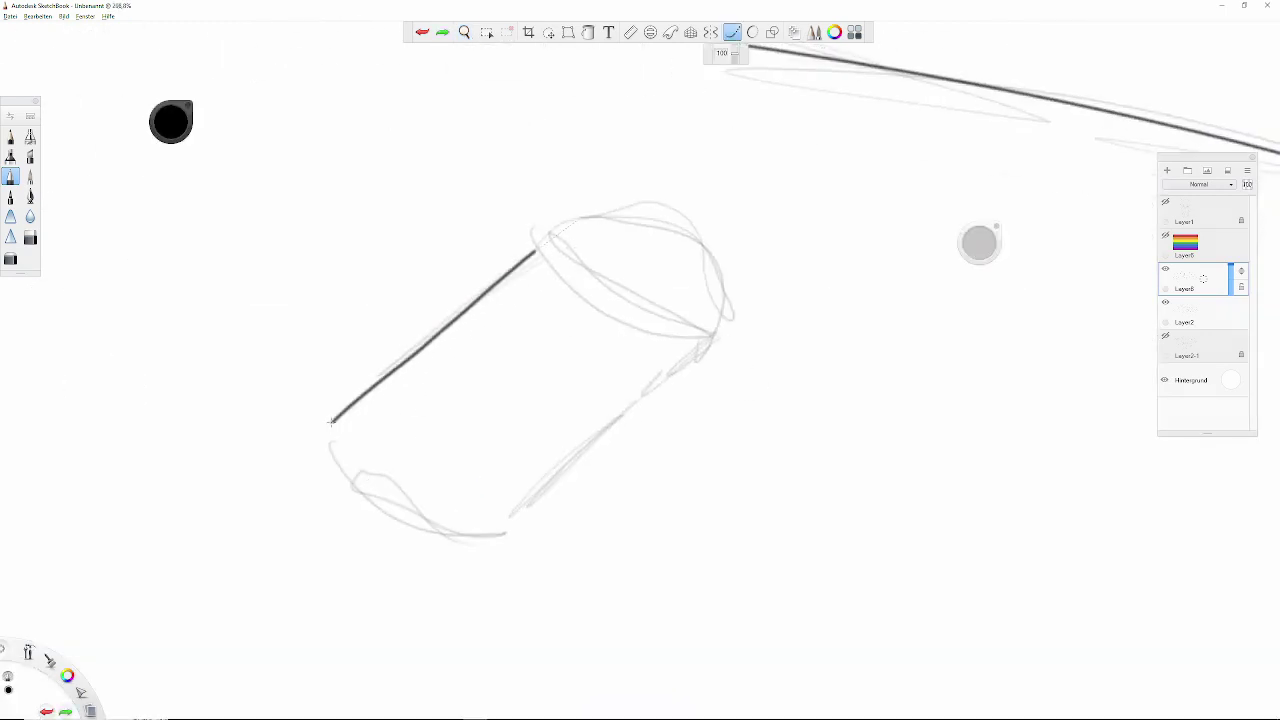
{"action": "mouse_move", "coordinate": [506, 530]}
{"action": "left_mouse_down"}
{"action": "mouse_move", "coordinate": [720, 328]}
{"action": "mouse_move", "coordinate": [610, 423]}
{"action": "mouse_move", "coordinate": [682, 358]}
{"action": "left_mouse_up"}
Step: Ink the fallen bin's bottom-left curve, right edge and curved lid edge, retrying each stroke
{"action": "key", "text": "ctrl+z"}
{"action": "mouse_move", "coordinate": [331, 424]}
{"action": "left_mouse_down"}
{"action": "mouse_move", "coordinate": [476, 524]}
{"action": "mouse_move", "coordinate": [382, 496]}
{"action": "mouse_move", "coordinate": [498, 535]}
{"action": "left_mouse_up"}
{"action": "key", "text": "ctrl+z"}
{"action": "key", "text": "ctrl+z"}
{"action": "key", "text": "ctrl+z"}
{"action": "left_click_drag", "start_coordinate": [331, 424], "coordinate": [435, 510]}
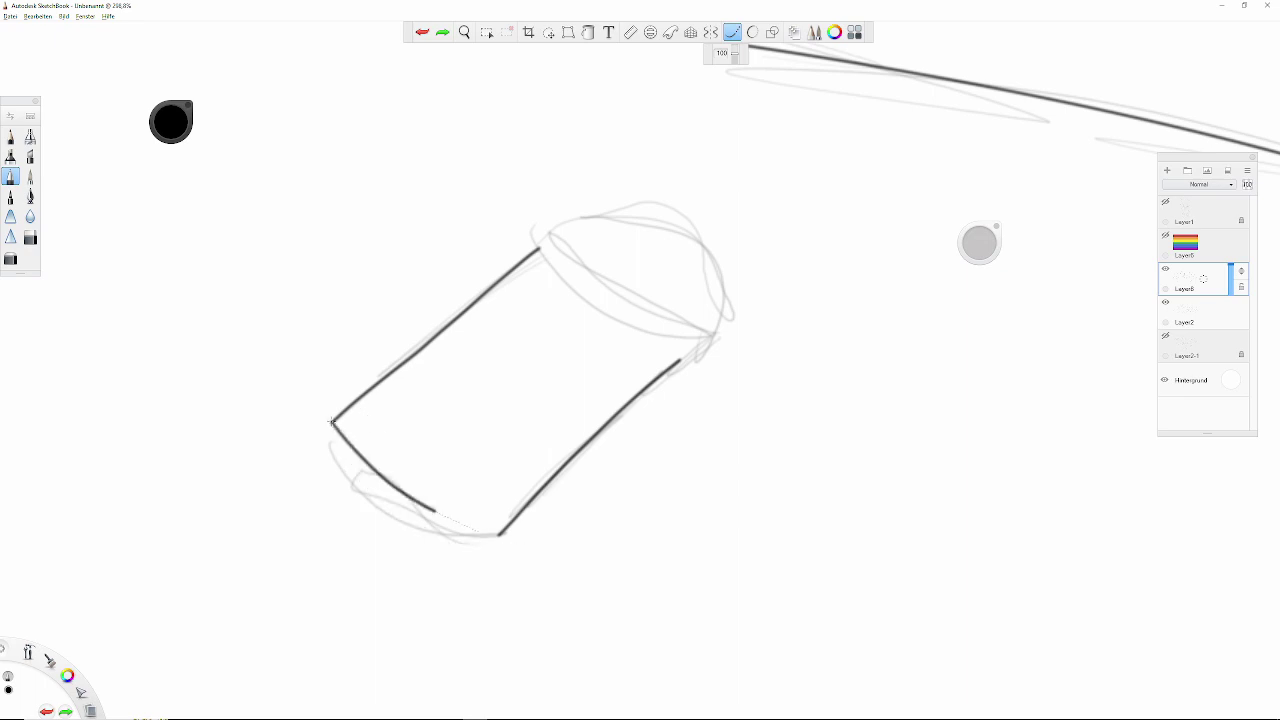
{"action": "mouse_move", "coordinate": [540, 246]}
{"action": "left_mouse_down"}
{"action": "mouse_move", "coordinate": [614, 342]}
{"action": "mouse_move", "coordinate": [676, 370]}
{"action": "left_mouse_up"}
{"action": "key", "text": "ctrl+z"}
{"action": "left_click_drag", "start_coordinate": [570, 285], "coordinate": [680, 356]}
{"action": "key", "text": "ctrl+z"}
{"action": "left_click_drag", "start_coordinate": [538, 248], "coordinate": [678, 362]}
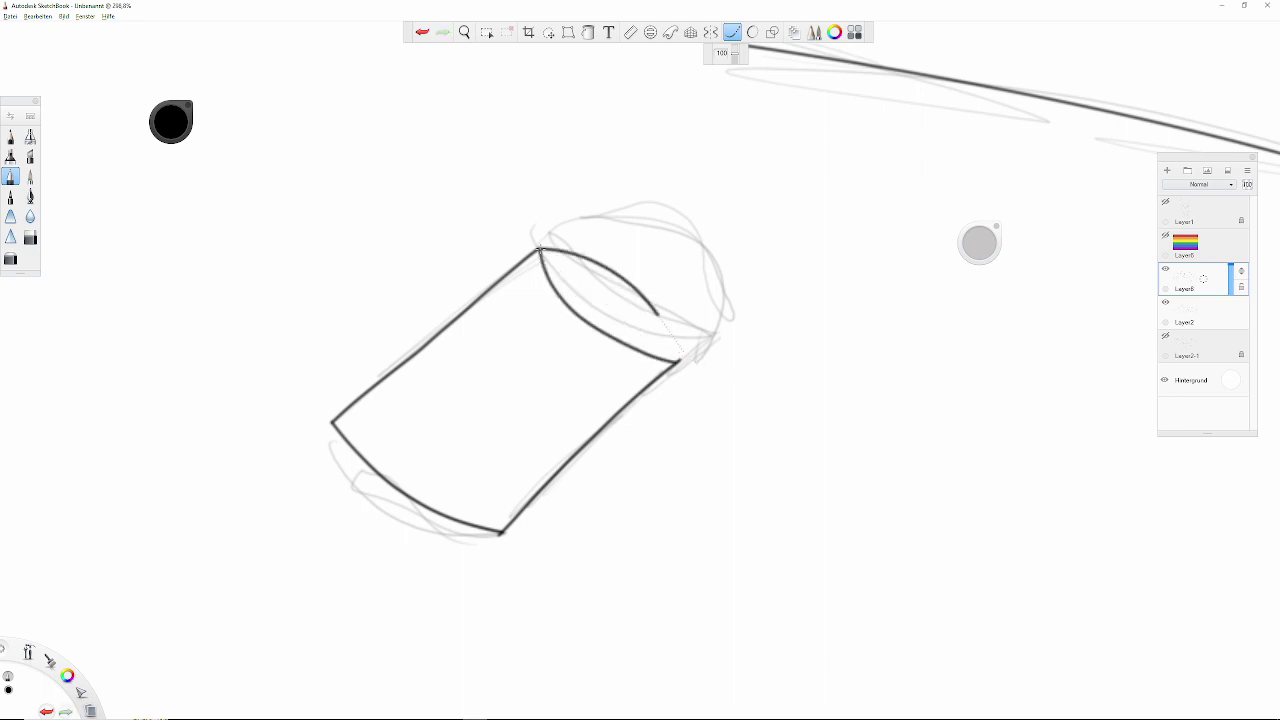
Step: Erase the rough dark stroke at the cylinder's lower-left corner
{"action": "scroll", "coordinate": [695, 394], "scroll_direction": "down", "scroll_amount": 5}
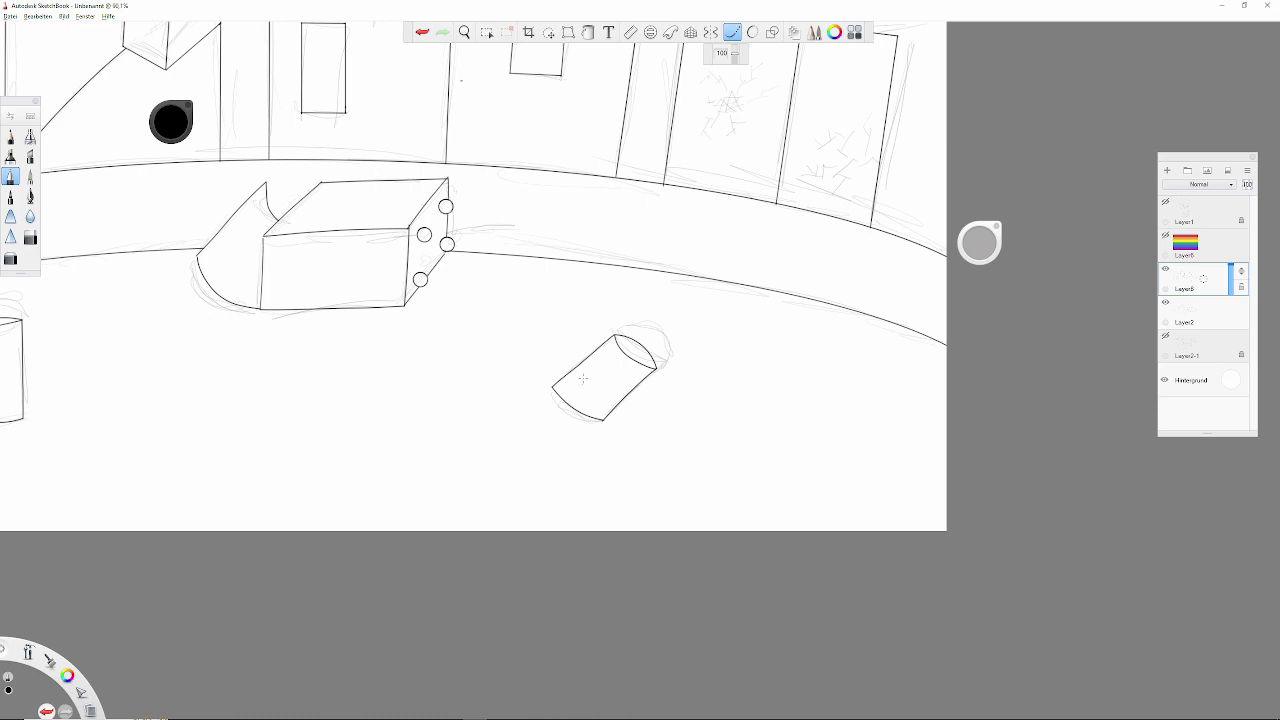
{"action": "scroll", "coordinate": [603, 384], "scroll_direction": "up", "scroll_amount": 7}
{"action": "scroll", "coordinate": [603, 384], "scroll_direction": "up", "scroll_amount": 2}
{"action": "mouse_move", "coordinate": [250, 450]}
{"action": "left_mouse_down"}
{"action": "mouse_move", "coordinate": [409, 531]}
{"action": "mouse_move", "coordinate": [429, 341]}
{"action": "left_mouse_up"}
{"action": "left_click_drag", "start_coordinate": [455, 430], "coordinate": [645, 500]}
{"action": "key", "text": "e"}
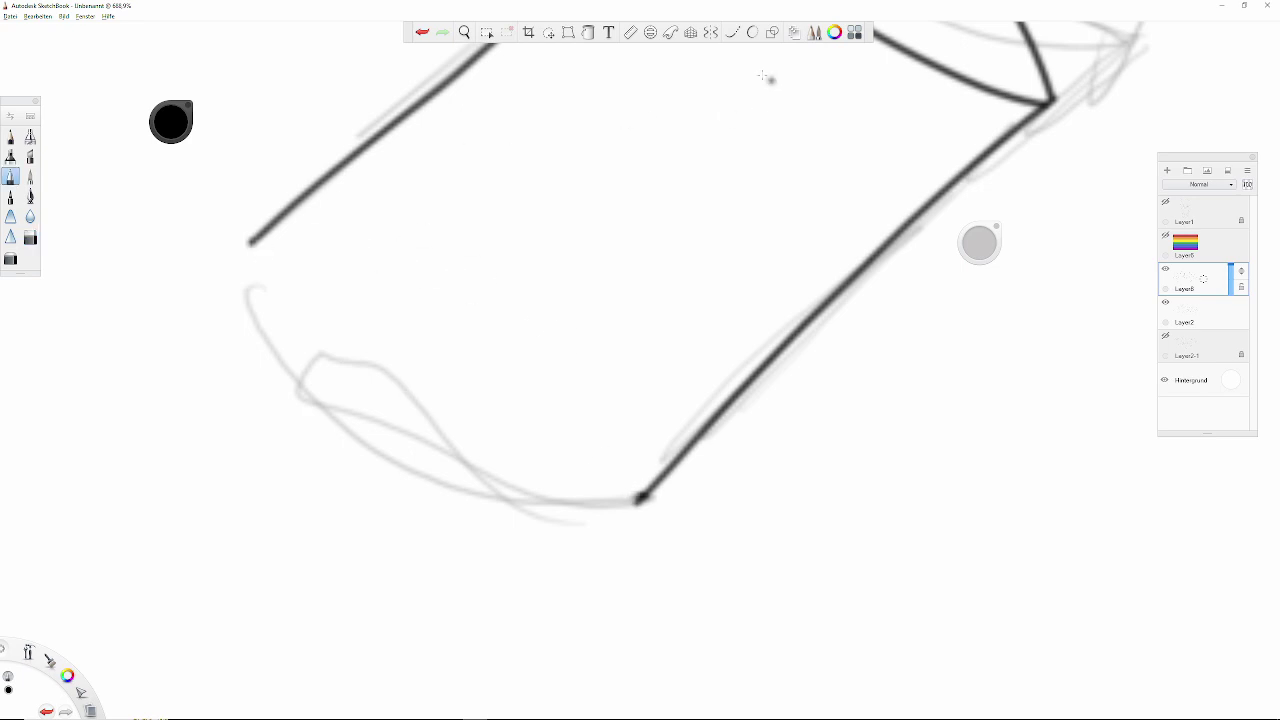
Step: Draw one smooth rounded curve along the cylinder's lower-left corner, retrying until it fits
{"action": "left_click", "coordinate": [732, 32]}
{"action": "left_click_drag", "start_coordinate": [250, 244], "coordinate": [495, 516]}
{"action": "key", "text": "ctrl+z"}
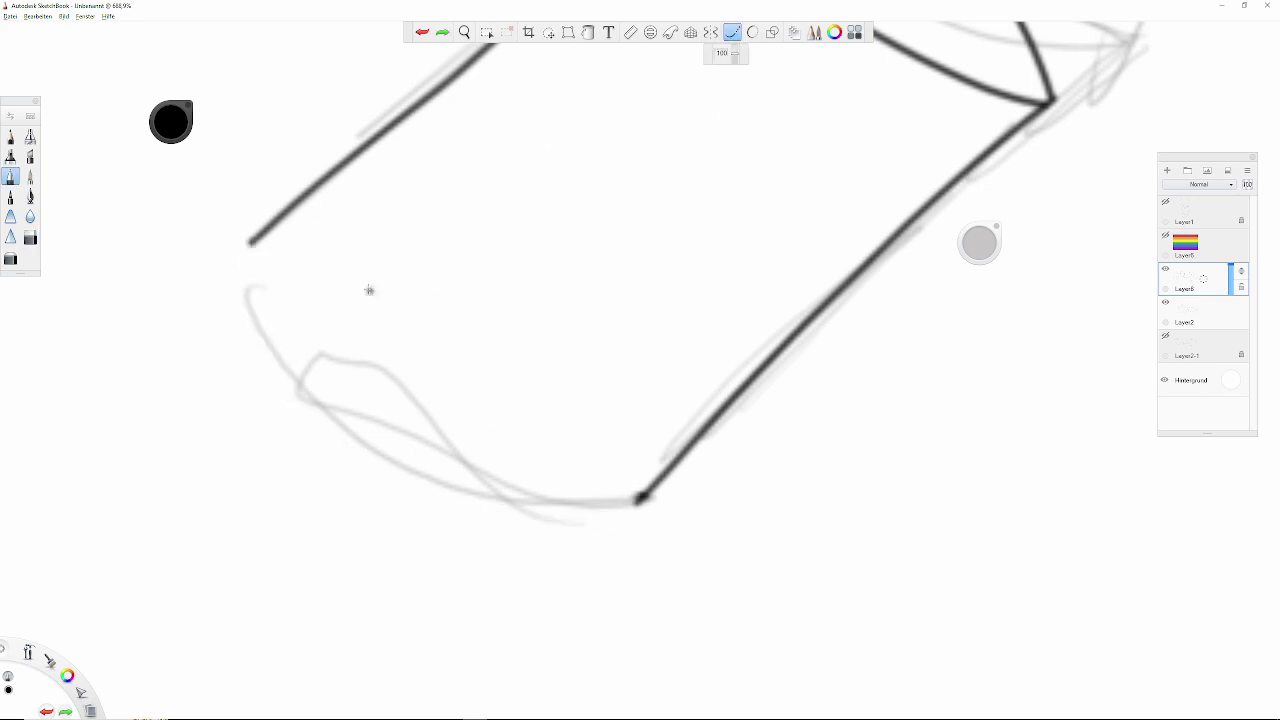
{"action": "left_click_drag", "start_coordinate": [250, 244], "coordinate": [560, 496]}
{"action": "key", "text": "ctrl+z"}
{"action": "mouse_move", "coordinate": [247, 243]}
{"action": "left_mouse_down"}
{"action": "mouse_move", "coordinate": [306, 409]}
{"action": "mouse_move", "coordinate": [620, 518]}
{"action": "mouse_move", "coordinate": [642, 497]}
{"action": "left_mouse_up"}
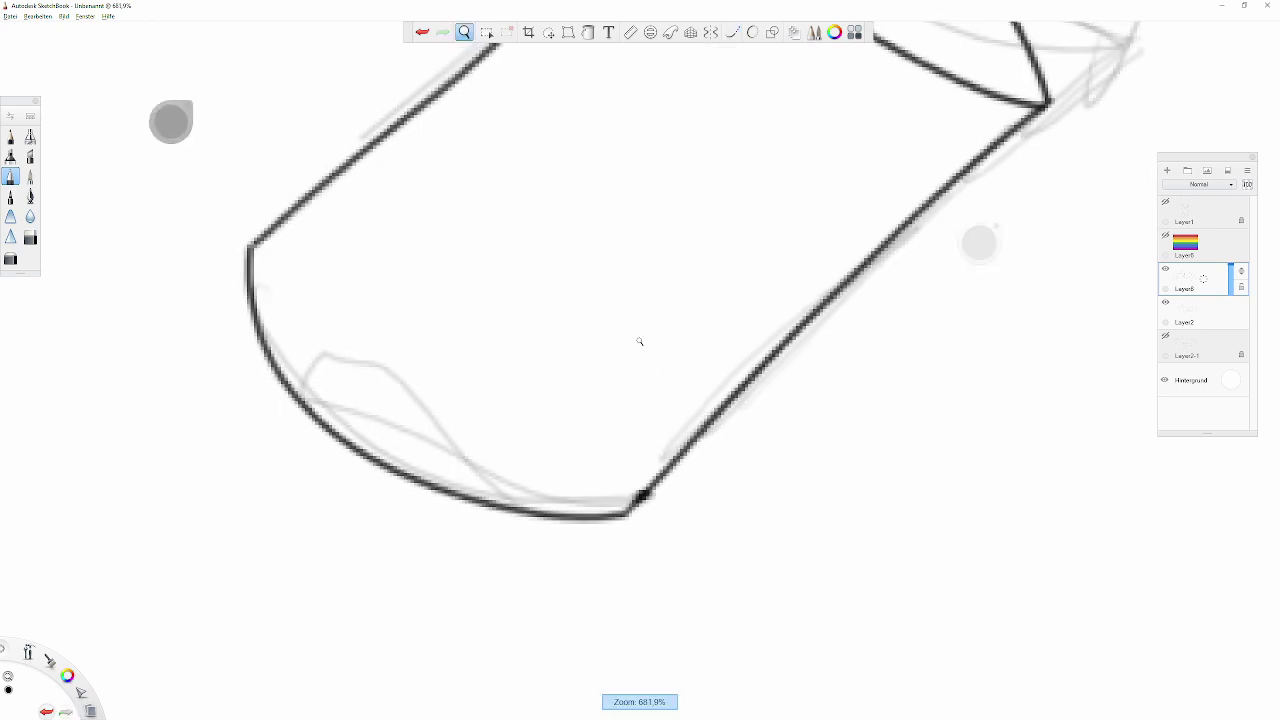
{"action": "scroll", "coordinate": [640, 340], "scroll_direction": "down", "scroll_amount": 5}
{"action": "left_click_drag", "start_coordinate": [642, 361], "coordinate": [397, 423]}
Step: Show Layer6 and move, rotate about 79° and scale the rainbow image to 120% over the right building
{"action": "left_click", "coordinate": [732, 32]}
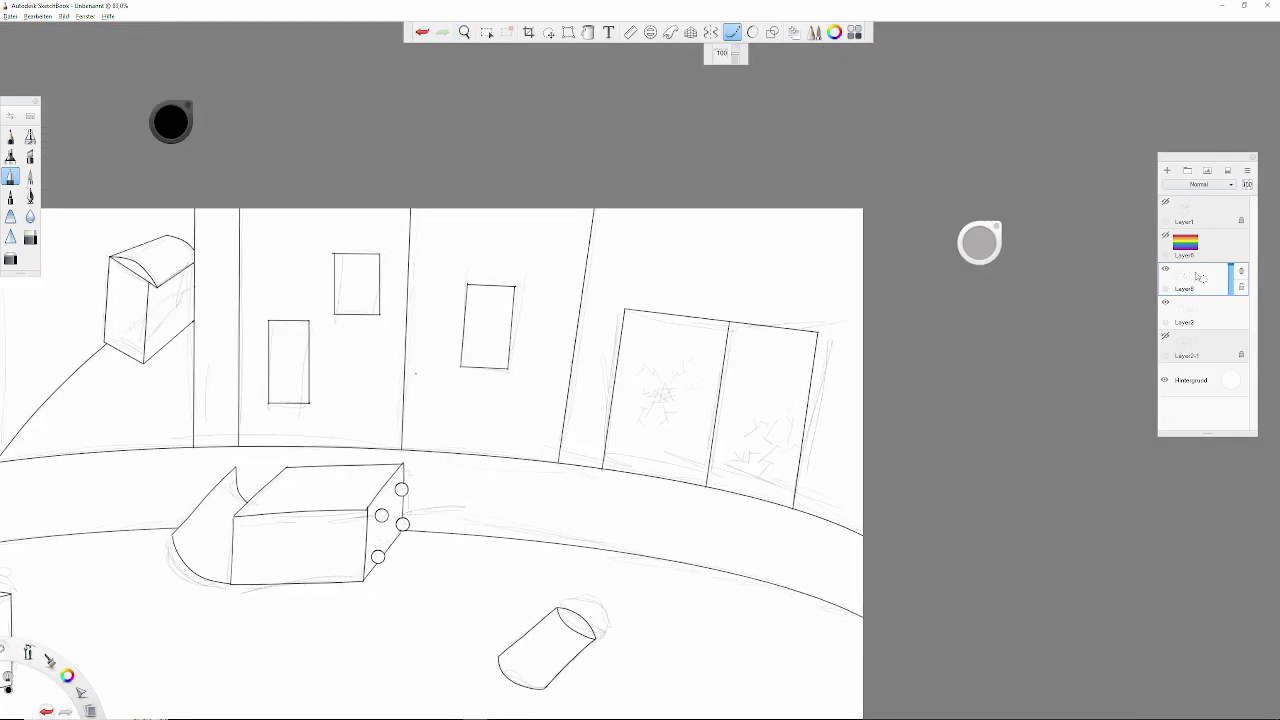
{"action": "left_click", "coordinate": [1165, 236]}
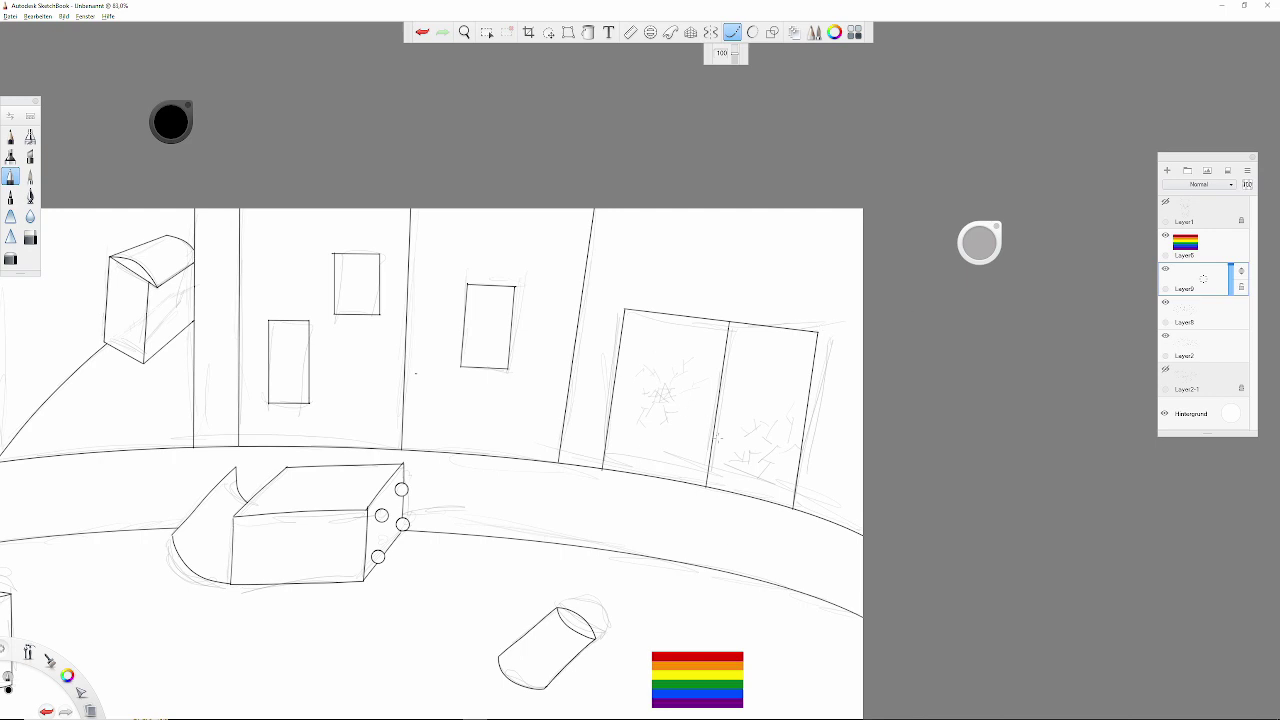
{"action": "key", "text": "v"}
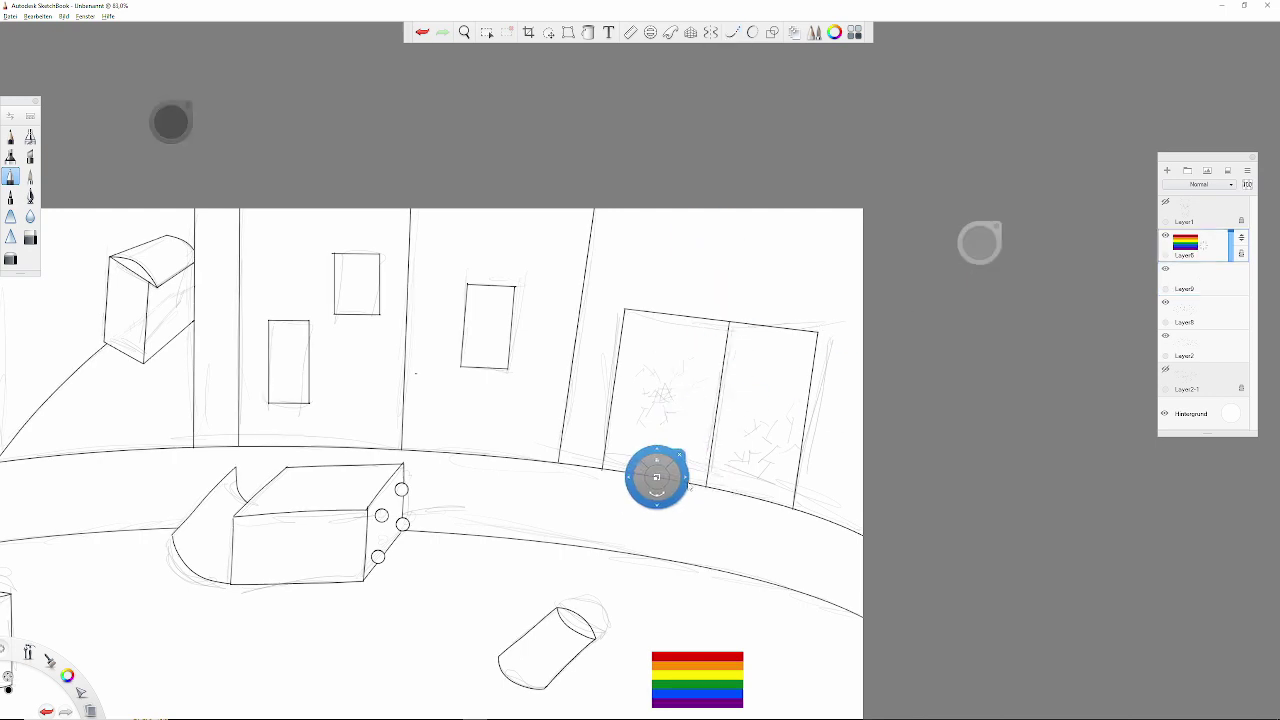
{"action": "left_click_drag", "start_coordinate": [689, 489], "coordinate": [694, 132]}
{"action": "left_click_drag", "start_coordinate": [650, 245], "coordinate": [614, 360]}
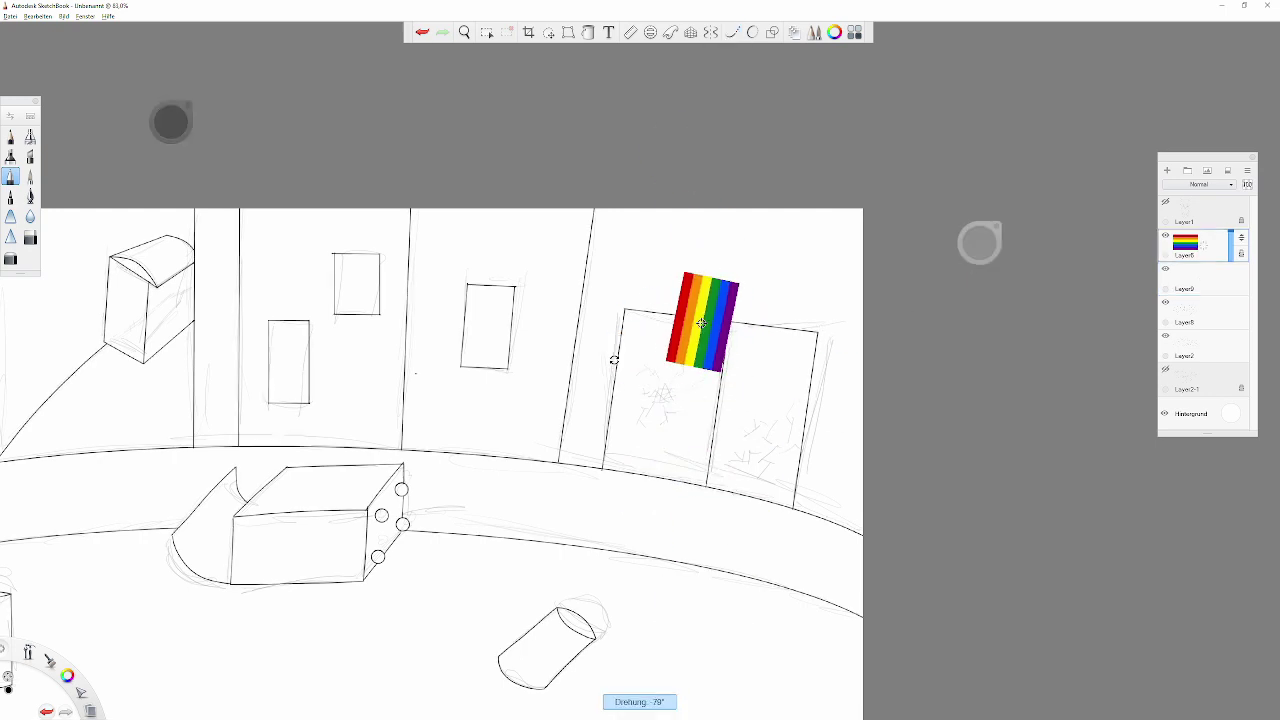
{"action": "mouse_move", "coordinate": [753, 469]}
{"action": "left_mouse_down"}
{"action": "mouse_move", "coordinate": [653, 496]}
{"action": "mouse_move", "coordinate": [771, 443]}
{"action": "mouse_move", "coordinate": [743, 463]}
{"action": "mouse_move", "coordinate": [878, 464]}
{"action": "left_mouse_up"}
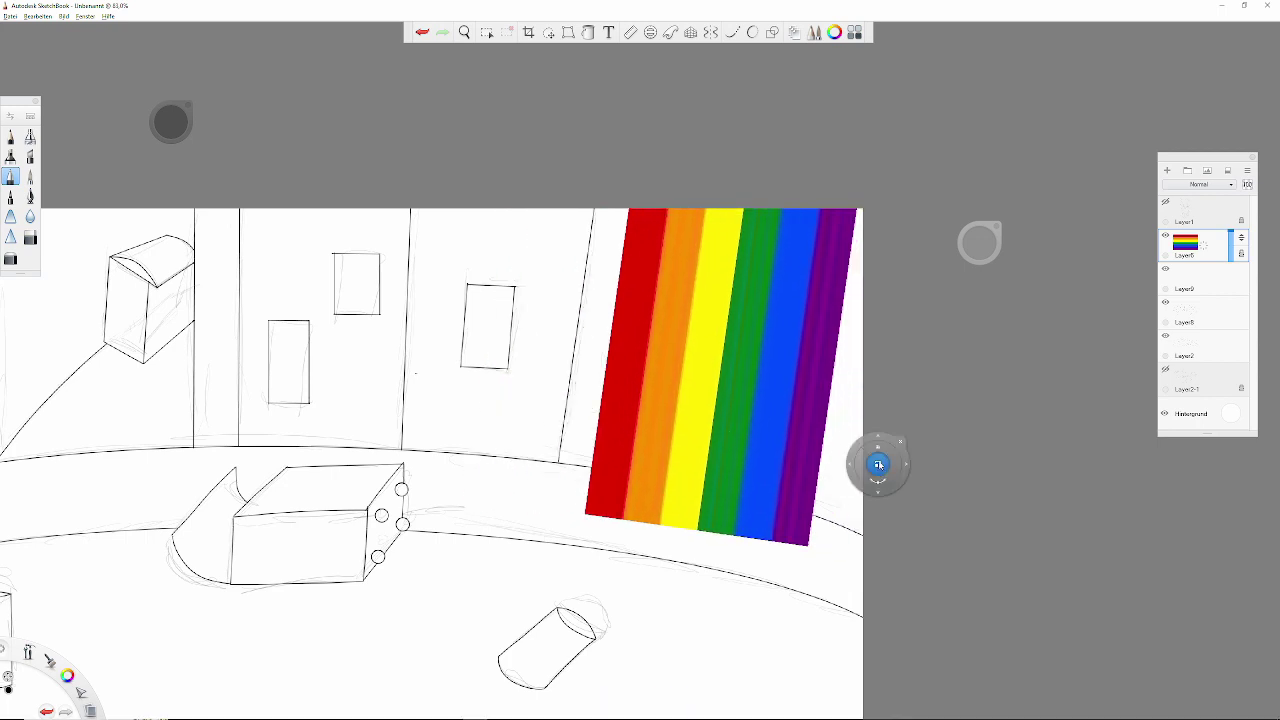
{"action": "mouse_move", "coordinate": [540, 465]}
{"action": "left_mouse_down"}
{"action": "mouse_move", "coordinate": [721, 352]}
{"action": "mouse_move", "coordinate": [602, 462]}
{"action": "left_mouse_up"}
Step: Move the rainbow layer below Layer9 in the Layers panel
{"action": "left_click", "coordinate": [732, 32]}
{"action": "left_click", "coordinate": [1200, 280]}
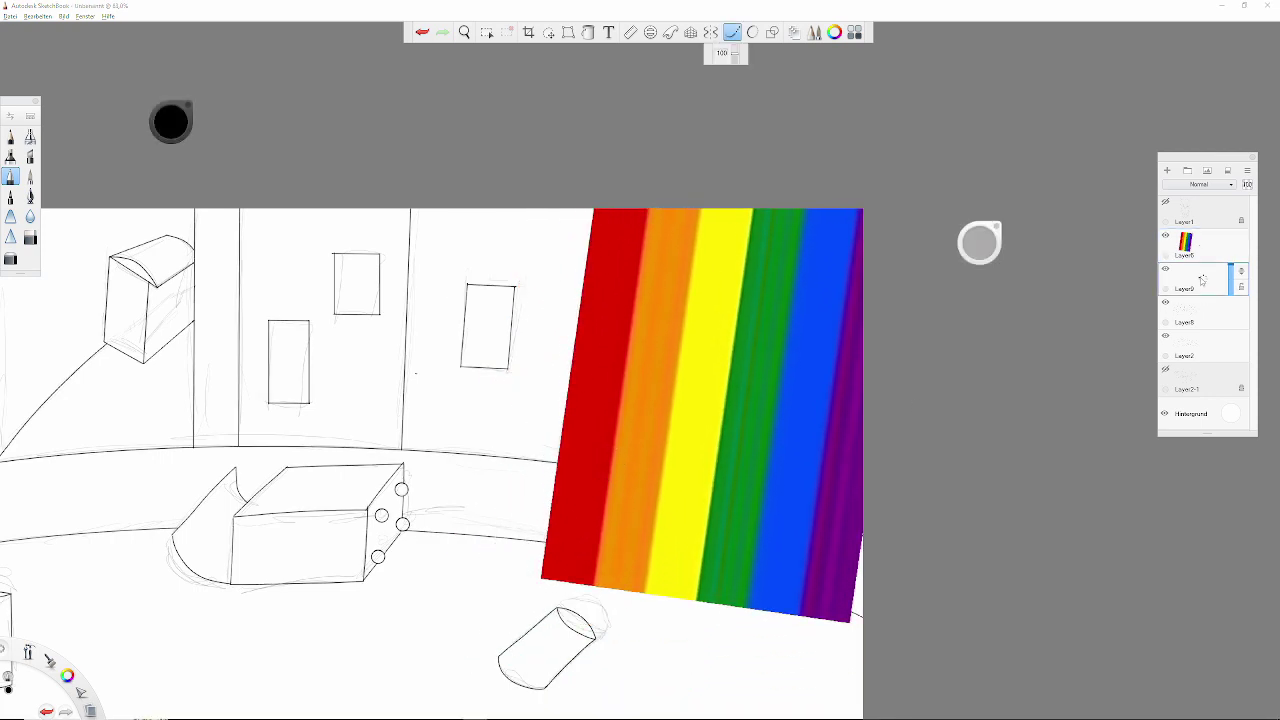
{"action": "mouse_move", "coordinate": [1242, 258]}
{"action": "left_mouse_down"}
{"action": "mouse_move", "coordinate": [1205, 282]}
{"action": "mouse_move", "coordinate": [1199, 268]}
{"action": "mouse_move", "coordinate": [1228, 292]}
{"action": "left_mouse_up"}
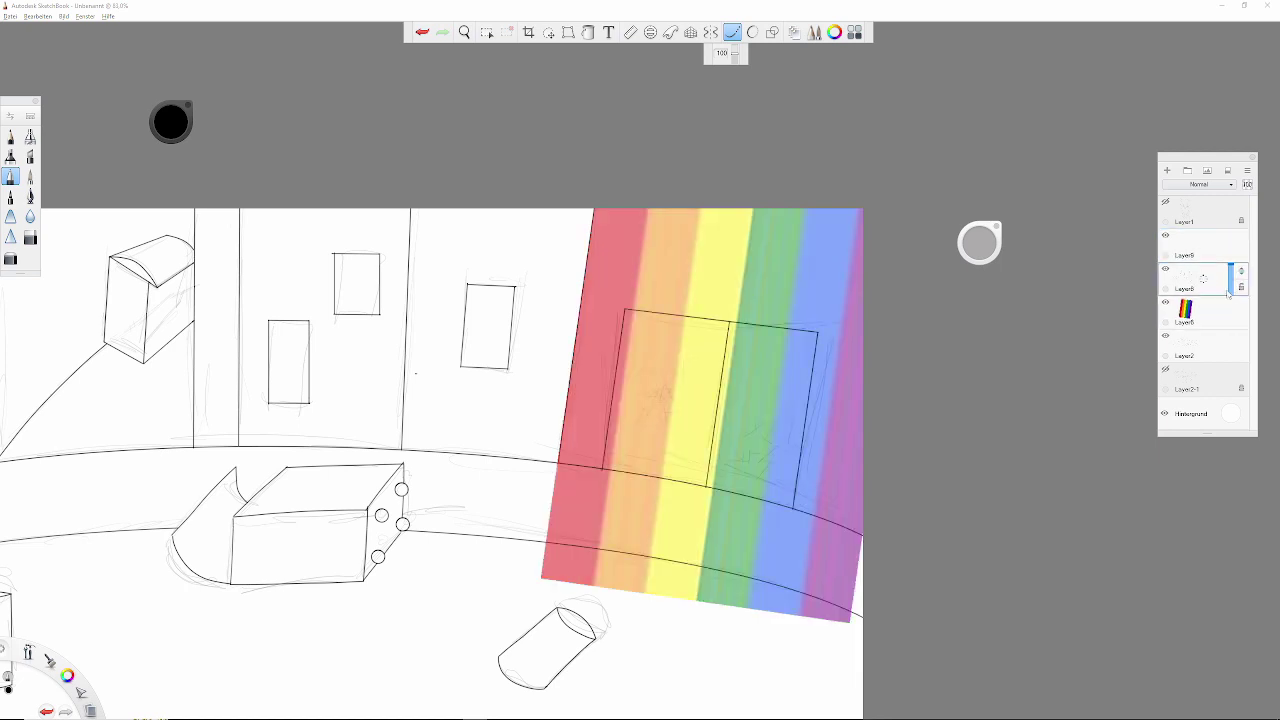
Step: Zoom and rotate onto the rainbow, then erase Layer6 along the top of the black building line
{"action": "key", "text": "space"}
{"action": "mouse_move", "coordinate": [634, 414]}
{"action": "left_mouse_down"}
{"action": "mouse_move", "coordinate": [544, 529]}
{"action": "mouse_move", "coordinate": [474, 278]}
{"action": "left_mouse_up"}
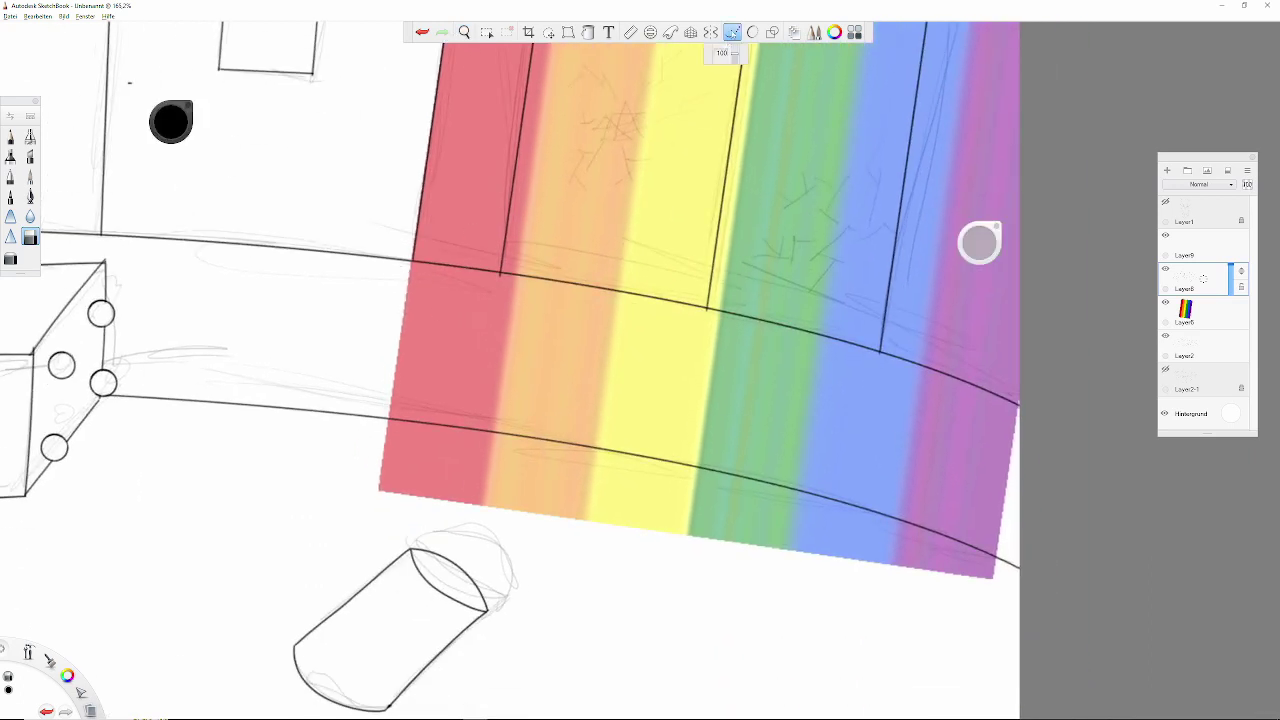
{"action": "key", "text": "space"}
{"action": "mouse_move", "coordinate": [466, 320]}
{"action": "left_mouse_down"}
{"action": "mouse_move", "coordinate": [713, 424]}
{"action": "mouse_move", "coordinate": [646, 234]}
{"action": "mouse_move", "coordinate": [706, 208]}
{"action": "left_mouse_up"}
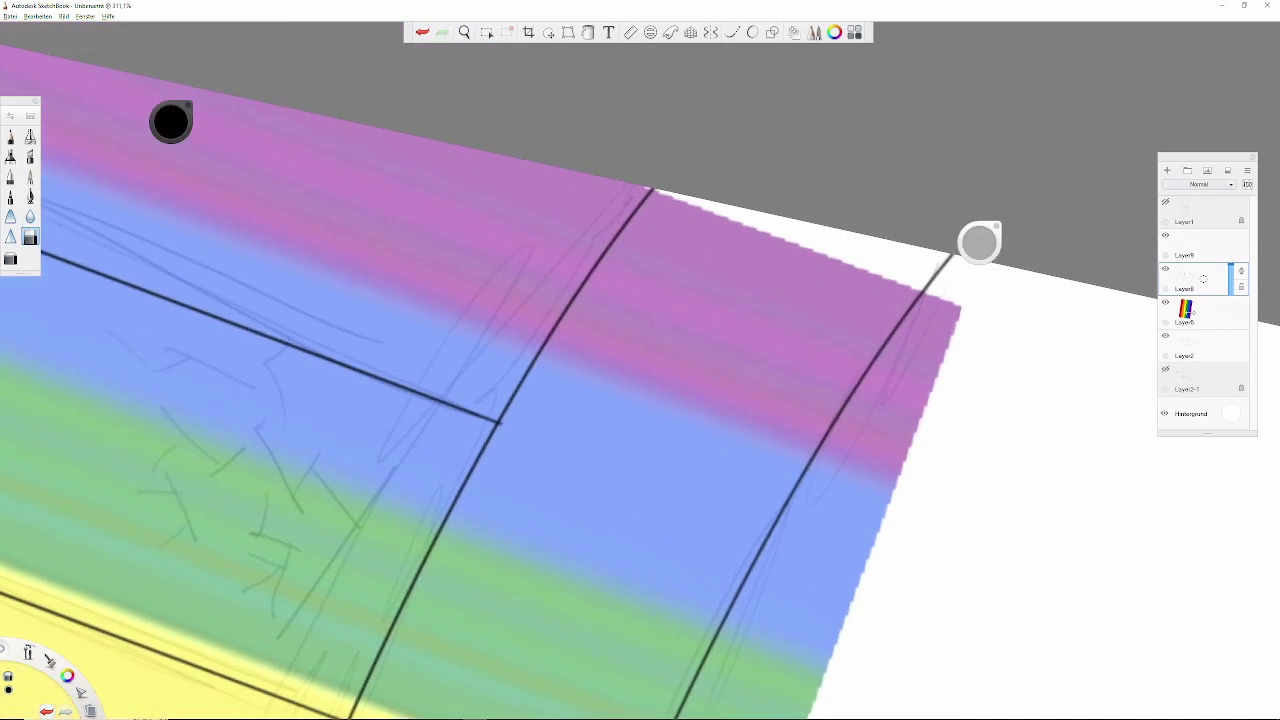
{"action": "key", "text": "space"}
{"action": "mouse_move", "coordinate": [646, 263]}
{"action": "left_mouse_down"}
{"action": "mouse_move", "coordinate": [646, 209]}
{"action": "mouse_move", "coordinate": [615, 285]}
{"action": "mouse_move", "coordinate": [602, 246]}
{"action": "left_mouse_up"}
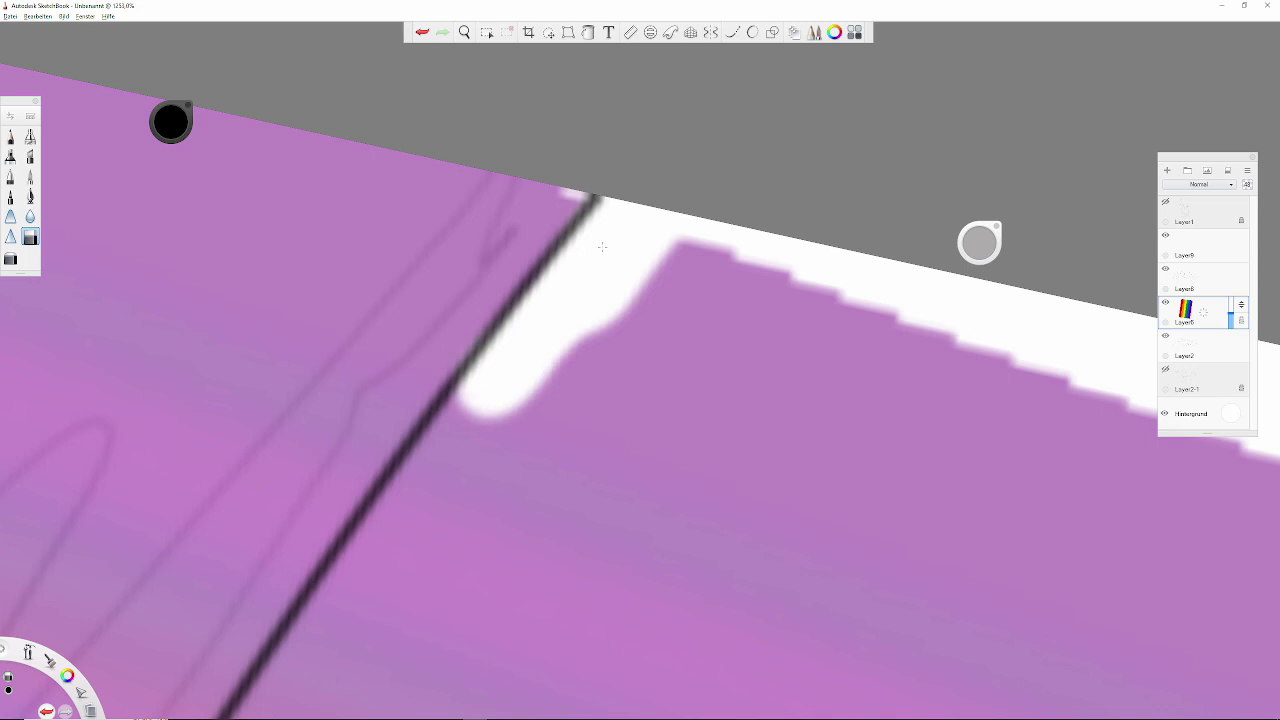
{"action": "left_click_drag", "start_coordinate": [500, 406], "coordinate": [590, 290]}
{"action": "left_click_drag", "start_coordinate": [470, 440], "coordinate": [459, 485]}
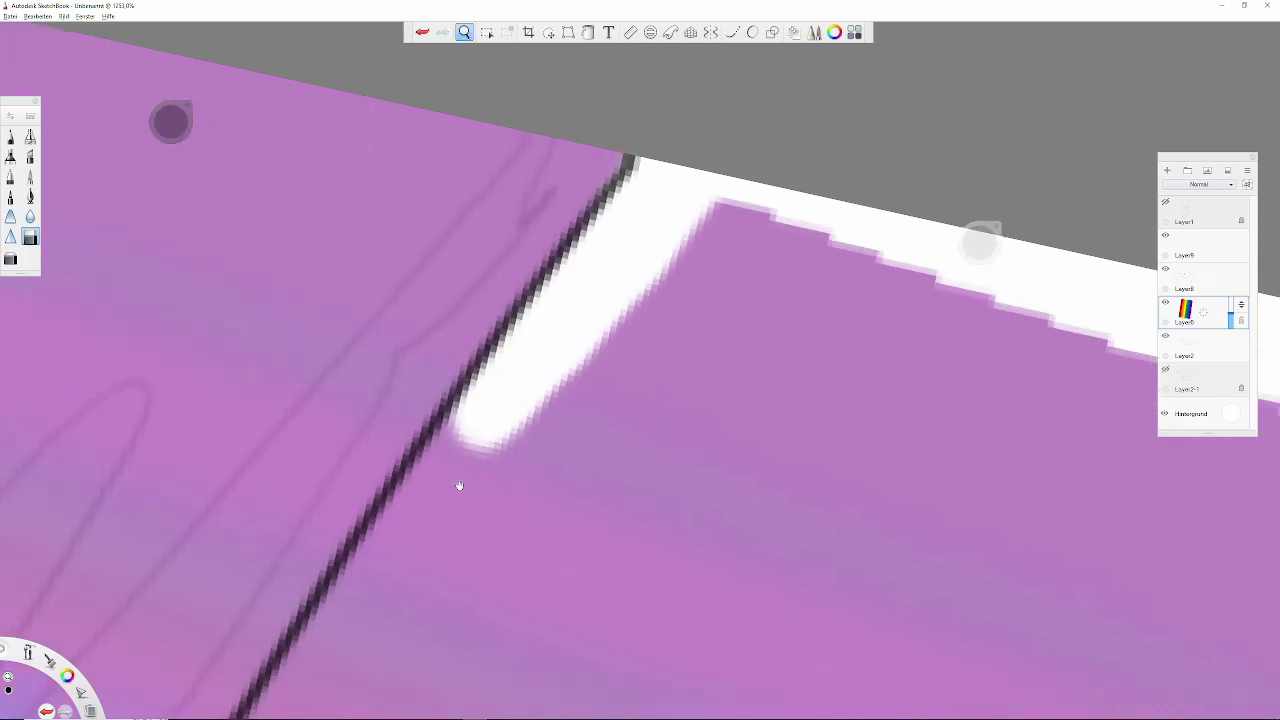
{"action": "left_click_drag", "start_coordinate": [780, 120], "coordinate": [615, 345]}
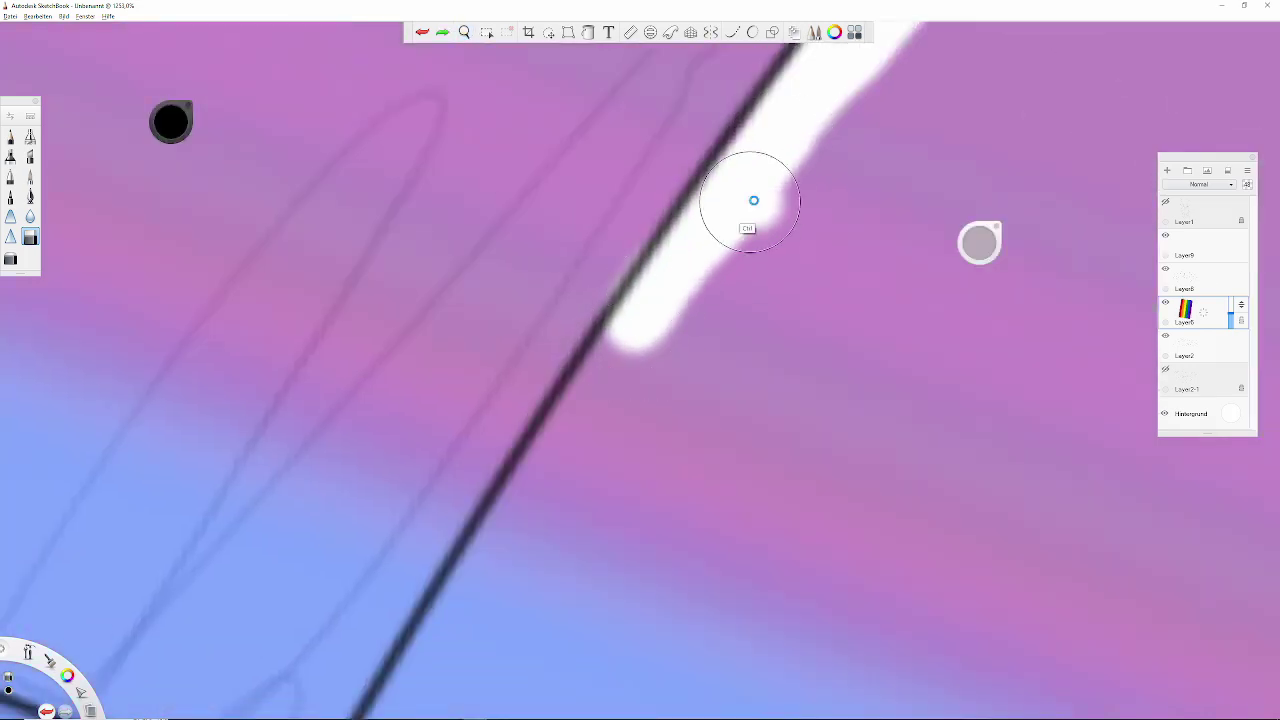
{"action": "key", "text": "ctrl+z"}
Step: Continue the erased white strip down the black line past the crossing, undoing overshooting strokes
{"action": "left_click_drag", "start_coordinate": [754, 200], "coordinate": [571, 386]}
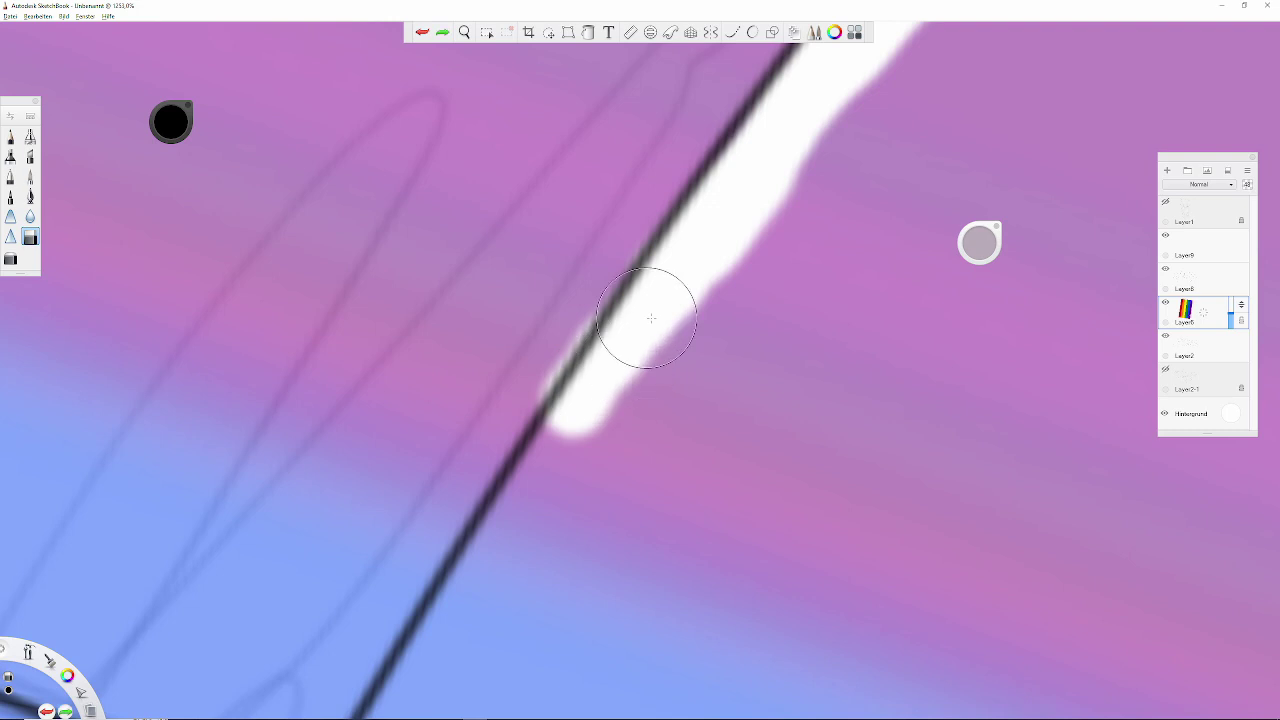
{"action": "key", "text": "ctrl+z"}
{"action": "mouse_move", "coordinate": [714, 257]}
{"action": "left_mouse_down"}
{"action": "mouse_move", "coordinate": [623, 343]}
{"action": "mouse_move", "coordinate": [547, 498]}
{"action": "mouse_move", "coordinate": [639, 408]}
{"action": "left_mouse_up"}
{"action": "left_click_drag", "start_coordinate": [722, 222], "coordinate": [714, 249]}
{"action": "key", "text": "ctrl+z"}
{"action": "left_click_drag", "start_coordinate": [800, 129], "coordinate": [634, 420]}
{"action": "mouse_move", "coordinate": [690, 265]}
{"action": "left_mouse_down"}
{"action": "mouse_move", "coordinate": [650, 318]}
{"action": "mouse_move", "coordinate": [644, 395]}
{"action": "mouse_move", "coordinate": [679, 295]}
{"action": "mouse_move", "coordinate": [607, 322]}
{"action": "mouse_move", "coordinate": [545, 425]}
{"action": "mouse_move", "coordinate": [540, 275]}
{"action": "mouse_move", "coordinate": [514, 386]}
{"action": "mouse_move", "coordinate": [533, 368]}
{"action": "mouse_move", "coordinate": [474, 491]}
{"action": "left_mouse_up"}
{"action": "mouse_move", "coordinate": [640, 110]}
{"action": "left_mouse_down"}
{"action": "mouse_move", "coordinate": [491, 458]}
{"action": "mouse_move", "coordinate": [571, 228]}
{"action": "mouse_move", "coordinate": [457, 471]}
{"action": "left_mouse_up"}
Step: Carry the white band down the rest of the vertical building edge
{"action": "left_click_drag", "start_coordinate": [378, 699], "coordinate": [490, 467]}
{"action": "mouse_move", "coordinate": [625, 225]}
{"action": "left_mouse_down"}
{"action": "mouse_move", "coordinate": [537, 337]}
{"action": "mouse_move", "coordinate": [491, 463]}
{"action": "mouse_move", "coordinate": [593, 268]}
{"action": "mouse_move", "coordinate": [475, 525]}
{"action": "mouse_move", "coordinate": [621, 220]}
{"action": "mouse_move", "coordinate": [563, 371]}
{"action": "left_mouse_up"}
{"action": "key", "text": "ctrl+z"}
{"action": "left_click_drag", "start_coordinate": [586, 329], "coordinate": [560, 418]}
{"action": "mouse_move", "coordinate": [565, 140]}
{"action": "left_mouse_down"}
{"action": "mouse_move", "coordinate": [465, 470]}
{"action": "mouse_move", "coordinate": [465, 327]}
{"action": "mouse_move", "coordinate": [486, 349]}
{"action": "left_mouse_up"}
{"action": "mouse_move", "coordinate": [690, 80]}
{"action": "left_mouse_down"}
{"action": "mouse_move", "coordinate": [586, 257]}
{"action": "mouse_move", "coordinate": [457, 528]}
{"action": "mouse_move", "coordinate": [639, 210]}
{"action": "mouse_move", "coordinate": [509, 457]}
{"action": "mouse_move", "coordinate": [430, 700]}
{"action": "mouse_move", "coordinate": [470, 712]}
{"action": "left_mouse_up"}
{"action": "key", "text": "space"}
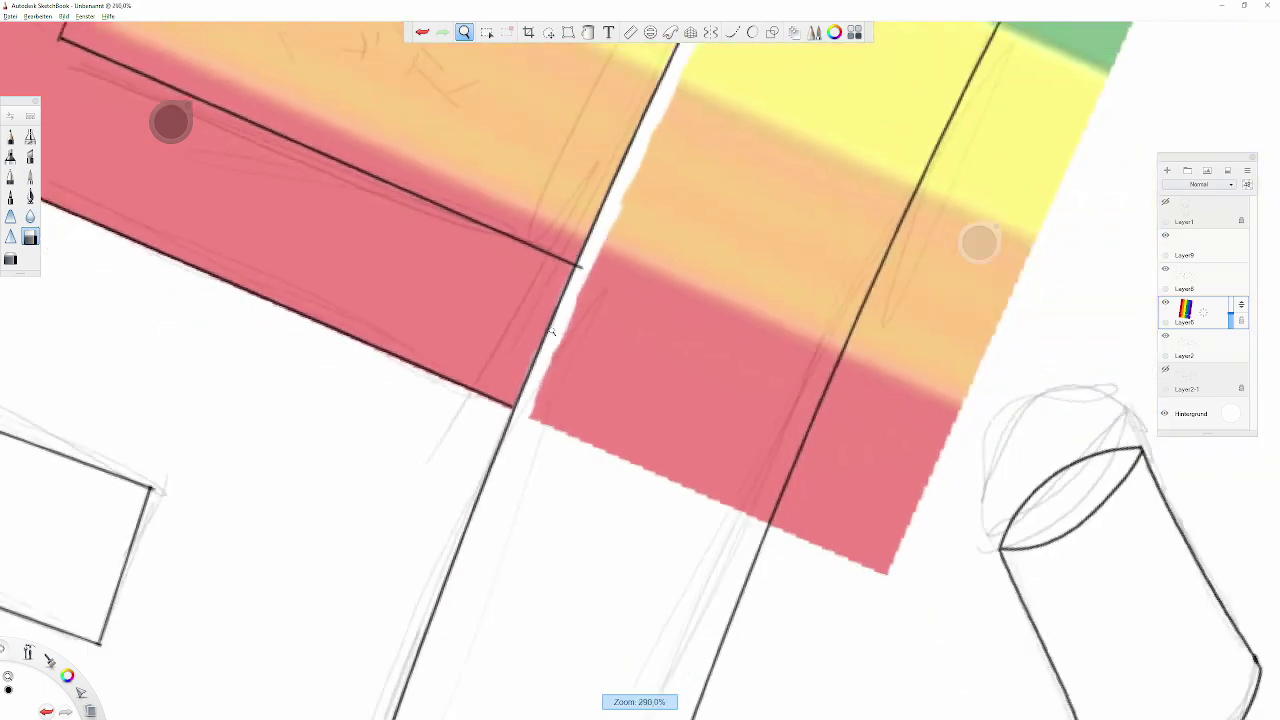
Step: Paint a white strip from the window corner down along the frame's black line
{"action": "mouse_move", "coordinate": [530, 332]}
{"action": "left_mouse_down"}
{"action": "mouse_move", "coordinate": [632, 223]}
{"action": "mouse_move", "coordinate": [575, 430]}
{"action": "mouse_move", "coordinate": [557, 446]}
{"action": "mouse_move", "coordinate": [590, 334]}
{"action": "mouse_move", "coordinate": [569, 357]}
{"action": "mouse_move", "coordinate": [608, 247]}
{"action": "left_mouse_up"}
{"action": "left_click_drag", "start_coordinate": [620, 190], "coordinate": [685, 140]}
{"action": "left_click_drag", "start_coordinate": [624, 185], "coordinate": [651, 300]}
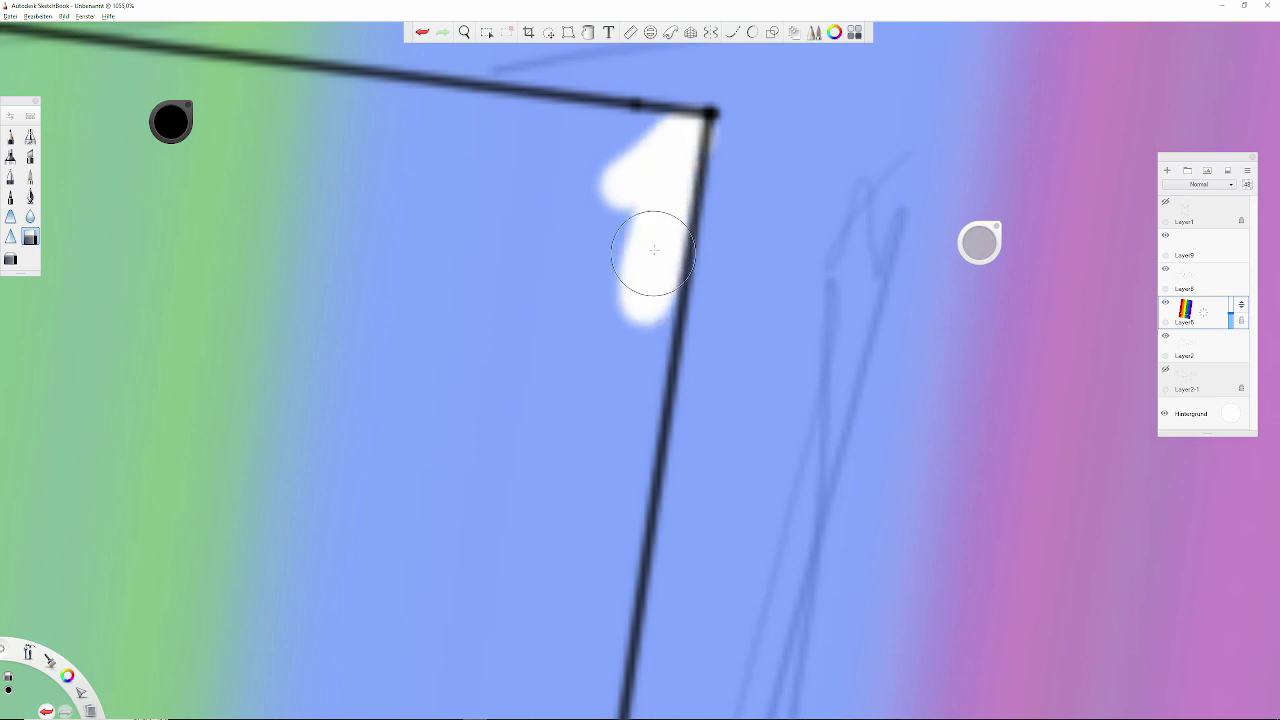
{"action": "mouse_move", "coordinate": [595, 60]}
{"action": "left_mouse_down"}
{"action": "mouse_move", "coordinate": [580, 217]}
{"action": "mouse_move", "coordinate": [514, 490]}
{"action": "mouse_move", "coordinate": [593, 267]}
{"action": "mouse_move", "coordinate": [566, 551]}
{"action": "mouse_move", "coordinate": [630, 210]}
{"action": "mouse_move", "coordinate": [566, 545]}
{"action": "mouse_move", "coordinate": [606, 277]}
{"action": "mouse_move", "coordinate": [572, 562]}
{"action": "mouse_move", "coordinate": [572, 258]}
{"action": "mouse_move", "coordinate": [530, 490]}
{"action": "left_mouse_up"}
{"action": "left_click_drag", "start_coordinate": [550, 673], "coordinate": [550, 473]}
{"action": "mouse_move", "coordinate": [595, 250]}
{"action": "left_mouse_down"}
{"action": "mouse_move", "coordinate": [530, 552]}
{"action": "mouse_move", "coordinate": [541, 252]}
{"action": "mouse_move", "coordinate": [560, 440]}
{"action": "mouse_move", "coordinate": [510, 570]}
{"action": "left_mouse_up"}
{"action": "mouse_move", "coordinate": [546, 353]}
{"action": "left_mouse_down"}
{"action": "mouse_move", "coordinate": [520, 630]}
{"action": "mouse_move", "coordinate": [330, 420]}
{"action": "mouse_move", "coordinate": [386, 398]}
{"action": "mouse_move", "coordinate": [400, 500]}
{"action": "mouse_move", "coordinate": [380, 386]}
{"action": "mouse_move", "coordinate": [396, 313]}
{"action": "mouse_move", "coordinate": [484, 513]}
{"action": "mouse_move", "coordinate": [530, 520]}
{"action": "mouse_move", "coordinate": [330, 510]}
{"action": "left_mouse_up"}
Step: Zoom in on the window corner and replace the oversized stroke with a small white patch
{"action": "key", "text": "space"}
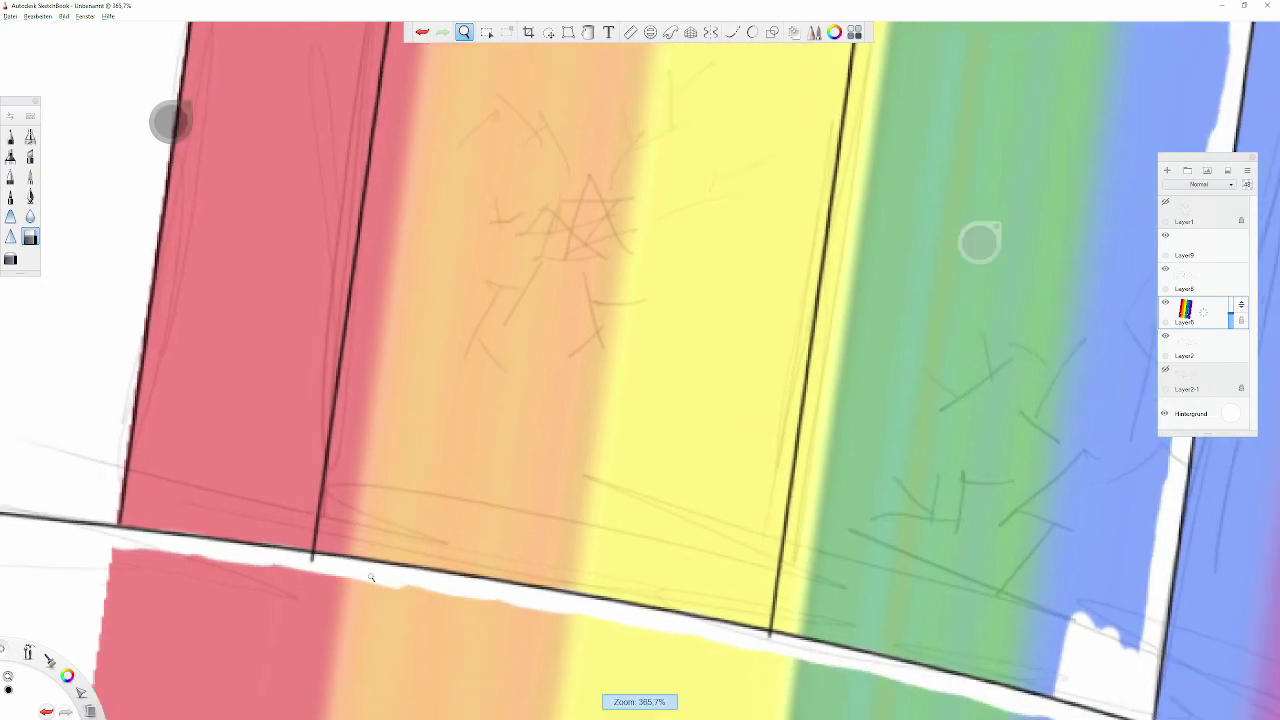
{"action": "key", "text": "space"}
{"action": "mouse_move", "coordinate": [357, 251]}
{"action": "left_mouse_down"}
{"action": "mouse_move", "coordinate": [394, 194]}
{"action": "mouse_move", "coordinate": [384, 325]}
{"action": "mouse_move", "coordinate": [551, 455]}
{"action": "left_mouse_up"}
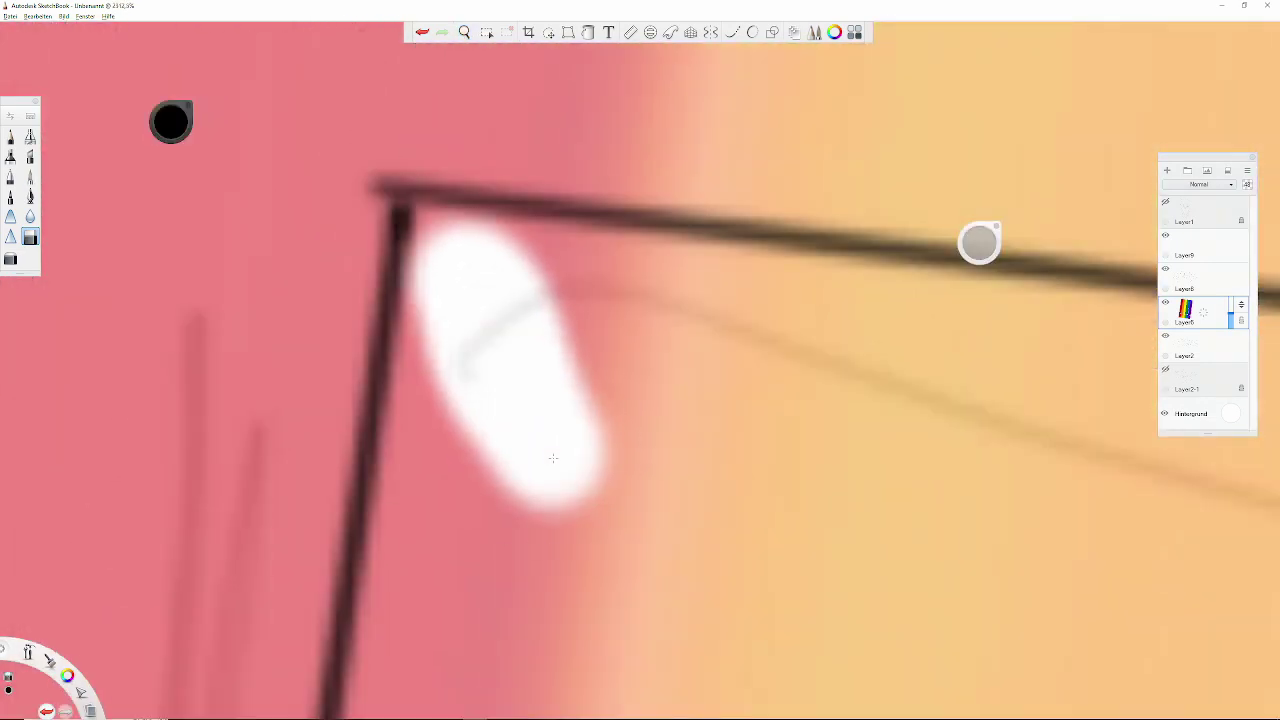
{"action": "key", "text": "ctrl+z"}
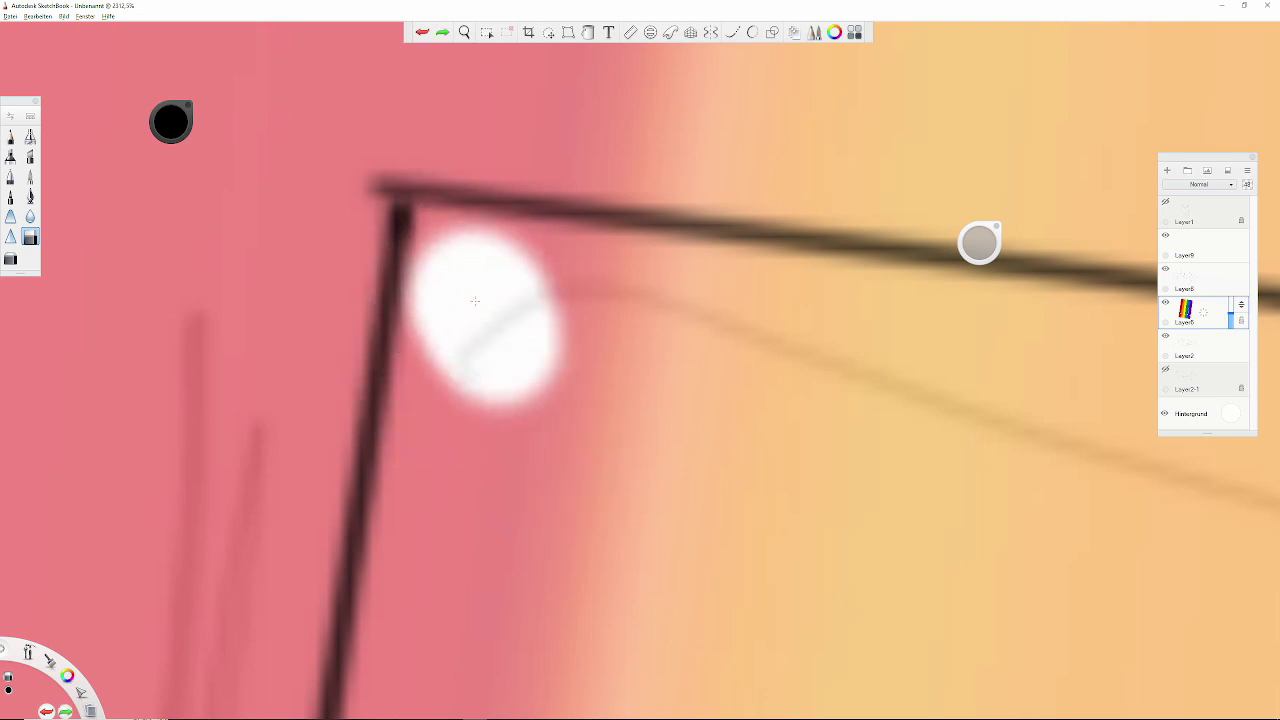
{"action": "mouse_move", "coordinate": [457, 286]}
{"action": "left_mouse_down"}
{"action": "mouse_move", "coordinate": [477, 471]}
{"action": "mouse_move", "coordinate": [457, 189]}
{"action": "mouse_move", "coordinate": [446, 254]}
{"action": "mouse_move", "coordinate": [428, 214]}
{"action": "mouse_move", "coordinate": [398, 480]}
{"action": "mouse_move", "coordinate": [371, 343]}
{"action": "mouse_move", "coordinate": [366, 514]}
{"action": "mouse_move", "coordinate": [379, 200]}
{"action": "mouse_move", "coordinate": [352, 443]}
{"action": "left_mouse_up"}
{"action": "scroll", "coordinate": [467, 308], "scroll_direction": "down", "scroll_amount": 3}
{"action": "key", "text": "space"}
Step: Extend the white strip down inside the frame line, undoing an overshoot
{"action": "mouse_move", "coordinate": [371, 286]}
{"action": "left_mouse_down"}
{"action": "mouse_move", "coordinate": [349, 514]}
{"action": "mouse_move", "coordinate": [378, 209]}
{"action": "left_mouse_up"}
{"action": "left_click_drag", "start_coordinate": [378, 209], "coordinate": [350, 386]}
{"action": "left_click_drag", "start_coordinate": [391, 249], "coordinate": [340, 490]}
{"action": "key", "text": "ctrl+z"}
{"action": "mouse_move", "coordinate": [391, 357]}
{"action": "left_mouse_down"}
{"action": "mouse_move", "coordinate": [365, 505]}
{"action": "mouse_move", "coordinate": [406, 540]}
{"action": "mouse_move", "coordinate": [426, 240]}
{"action": "mouse_move", "coordinate": [366, 555]}
{"action": "mouse_move", "coordinate": [424, 237]}
{"action": "mouse_move", "coordinate": [372, 520]}
{"action": "left_mouse_up"}
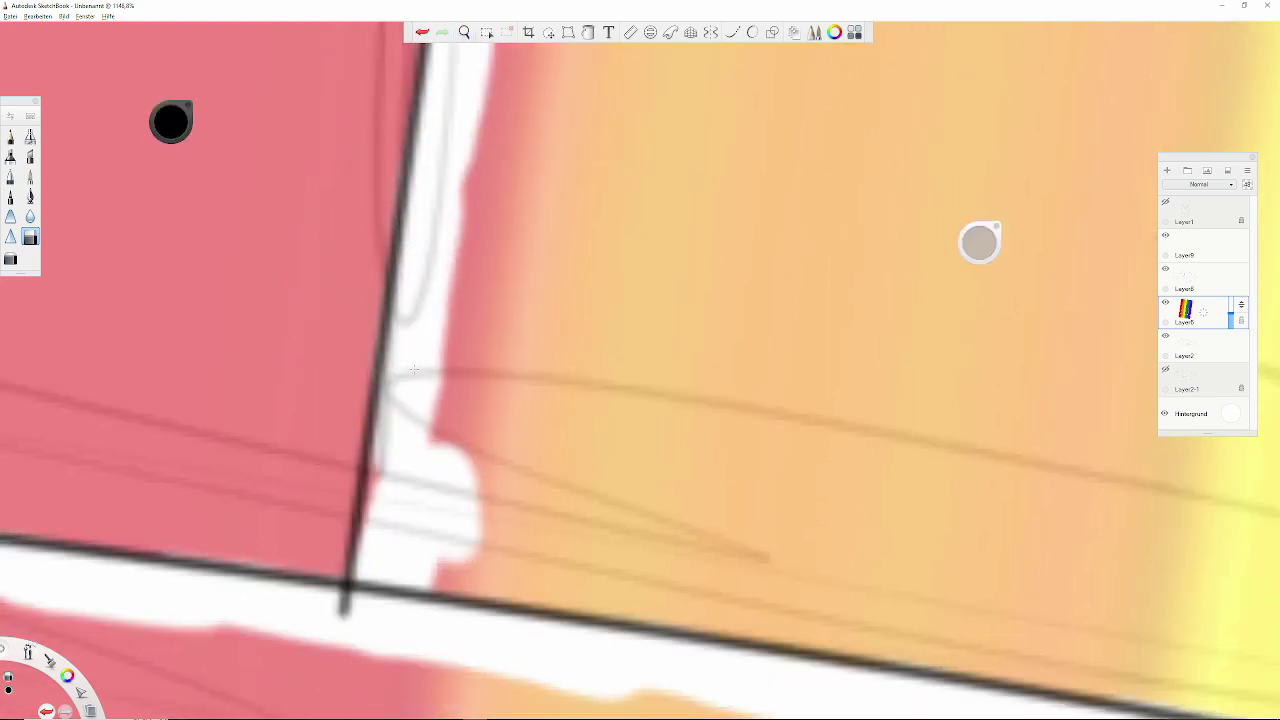
{"action": "scroll", "coordinate": [449, 374], "scroll_direction": "down", "scroll_amount": 10}
{"action": "mouse_move", "coordinate": [489, 409]}
{"action": "left_mouse_down"}
{"action": "mouse_move", "coordinate": [648, 230]}
{"action": "mouse_move", "coordinate": [585, 280]}
{"action": "mouse_move", "coordinate": [640, 697]}
{"action": "left_mouse_up"}
Step: Paint white beside the window's vertical line, then zoom out to the whole window
{"action": "mouse_move", "coordinate": [645, 130]}
{"action": "left_mouse_down"}
{"action": "mouse_move", "coordinate": [663, 563]}
{"action": "mouse_move", "coordinate": [586, 238]}
{"action": "mouse_move", "coordinate": [567, 520]}
{"action": "mouse_move", "coordinate": [570, 250]}
{"action": "mouse_move", "coordinate": [562, 563]}
{"action": "mouse_move", "coordinate": [560, 280]}
{"action": "mouse_move", "coordinate": [565, 580]}
{"action": "mouse_move", "coordinate": [560, 280]}
{"action": "mouse_move", "coordinate": [538, 625]}
{"action": "mouse_move", "coordinate": [554, 600]}
{"action": "mouse_move", "coordinate": [554, 366]}
{"action": "mouse_move", "coordinate": [549, 590]}
{"action": "left_mouse_up"}
{"action": "left_click_drag", "start_coordinate": [549, 333], "coordinate": [548, 640]}
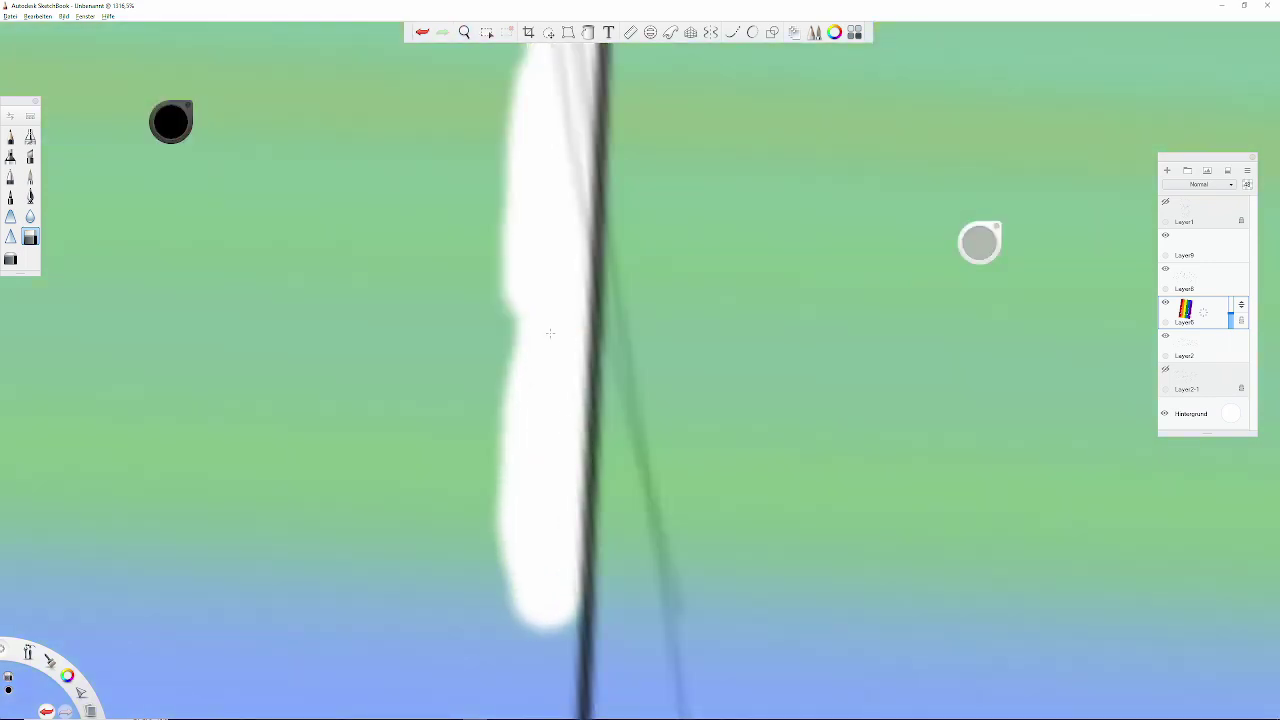
{"action": "mouse_move", "coordinate": [560, 491]}
{"action": "left_mouse_down"}
{"action": "mouse_move", "coordinate": [523, 214]}
{"action": "mouse_move", "coordinate": [535, 460]}
{"action": "mouse_move", "coordinate": [525, 590]}
{"action": "left_mouse_up"}
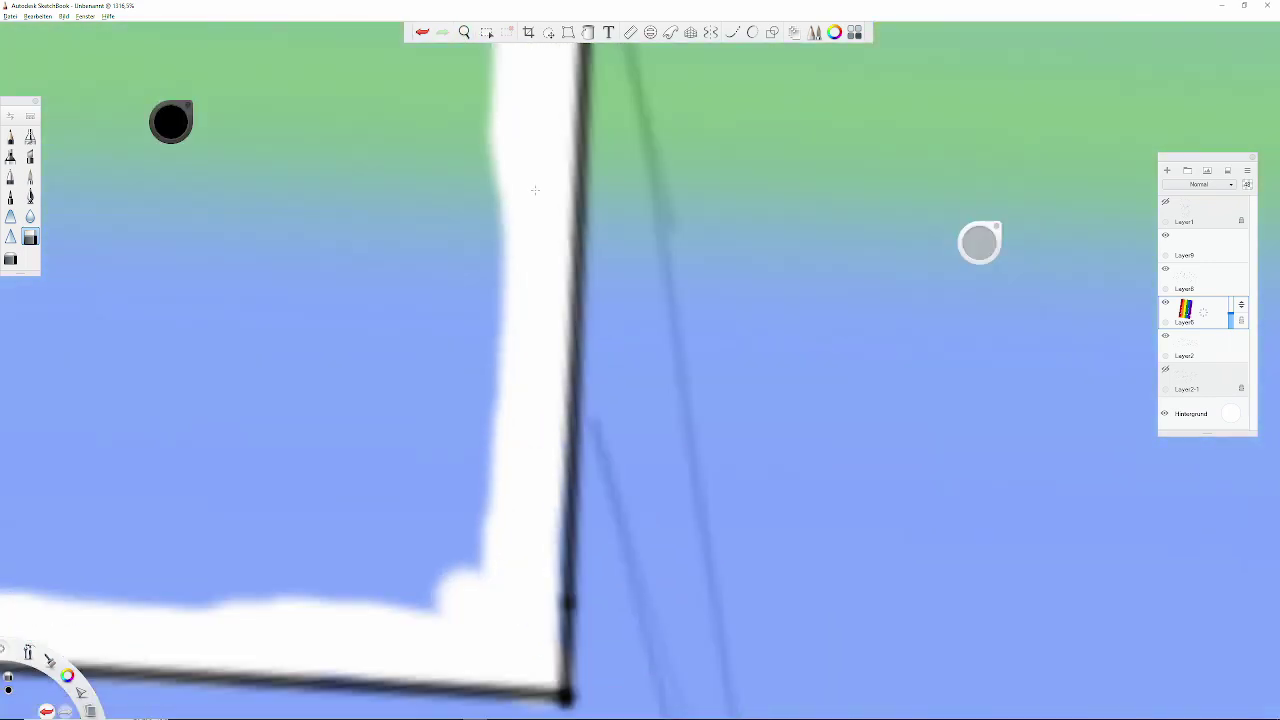
{"action": "mouse_move", "coordinate": [551, 394]}
{"action": "left_mouse_down"}
{"action": "mouse_move", "coordinate": [509, 351]}
{"action": "mouse_move", "coordinate": [623, 423]}
{"action": "mouse_move", "coordinate": [608, 430]}
{"action": "mouse_move", "coordinate": [450, 360]}
{"action": "left_mouse_up"}
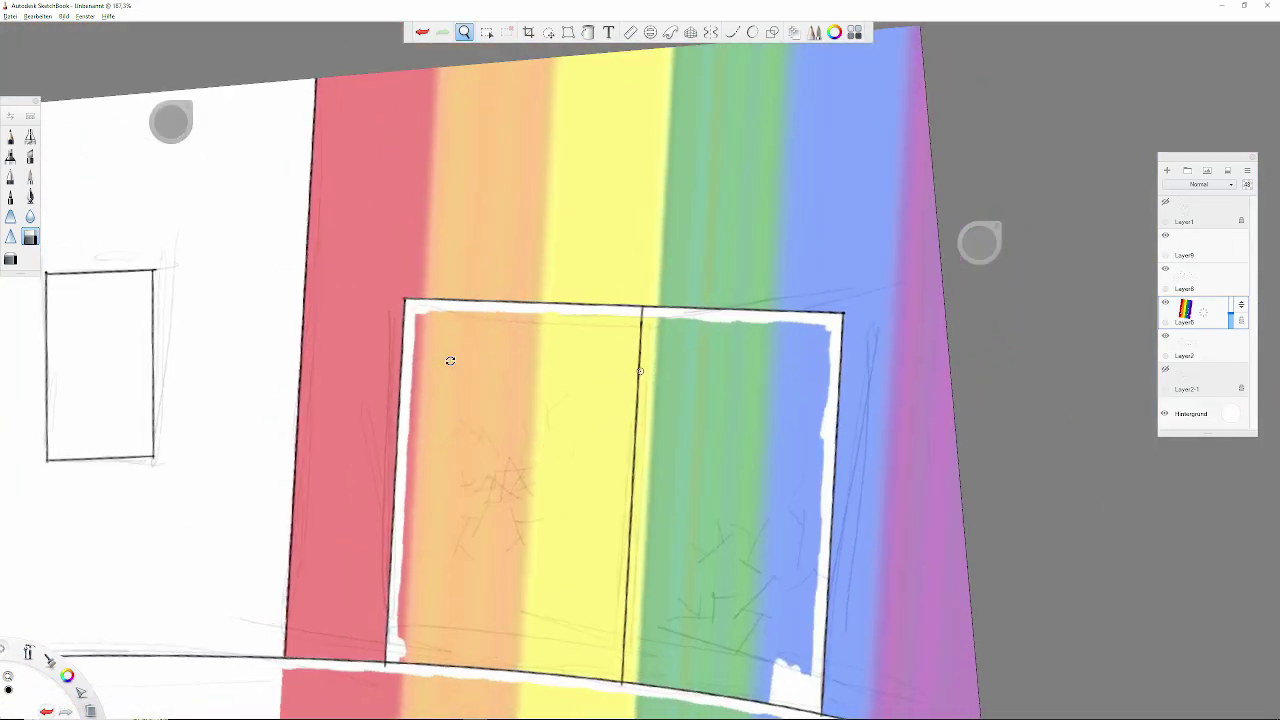
Step: Whiten the red, orange, yellow and green stripes inside the window frame
{"action": "left_click", "coordinate": [584, 312]}
{"action": "left_click_drag", "start_coordinate": [420, 301], "coordinate": [540, 317]}
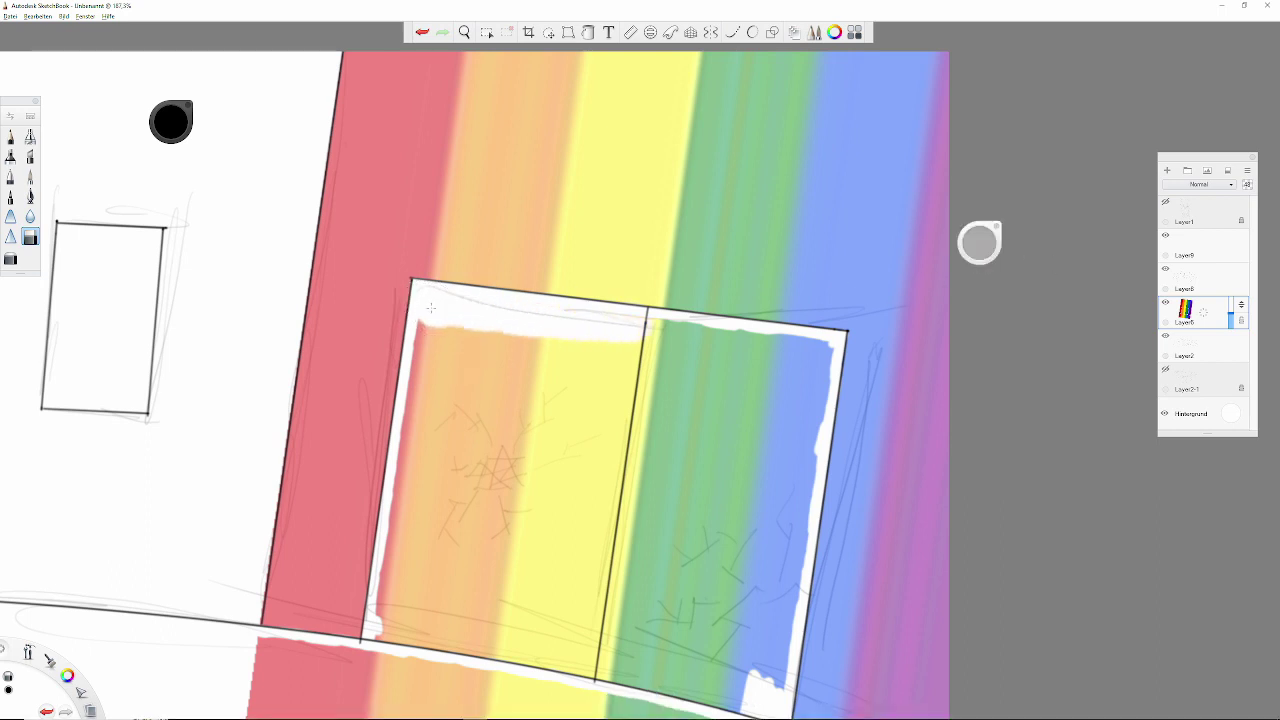
{"action": "key", "text": "ctrl+z"}
{"action": "left_click_drag", "start_coordinate": [434, 305], "coordinate": [630, 565]}
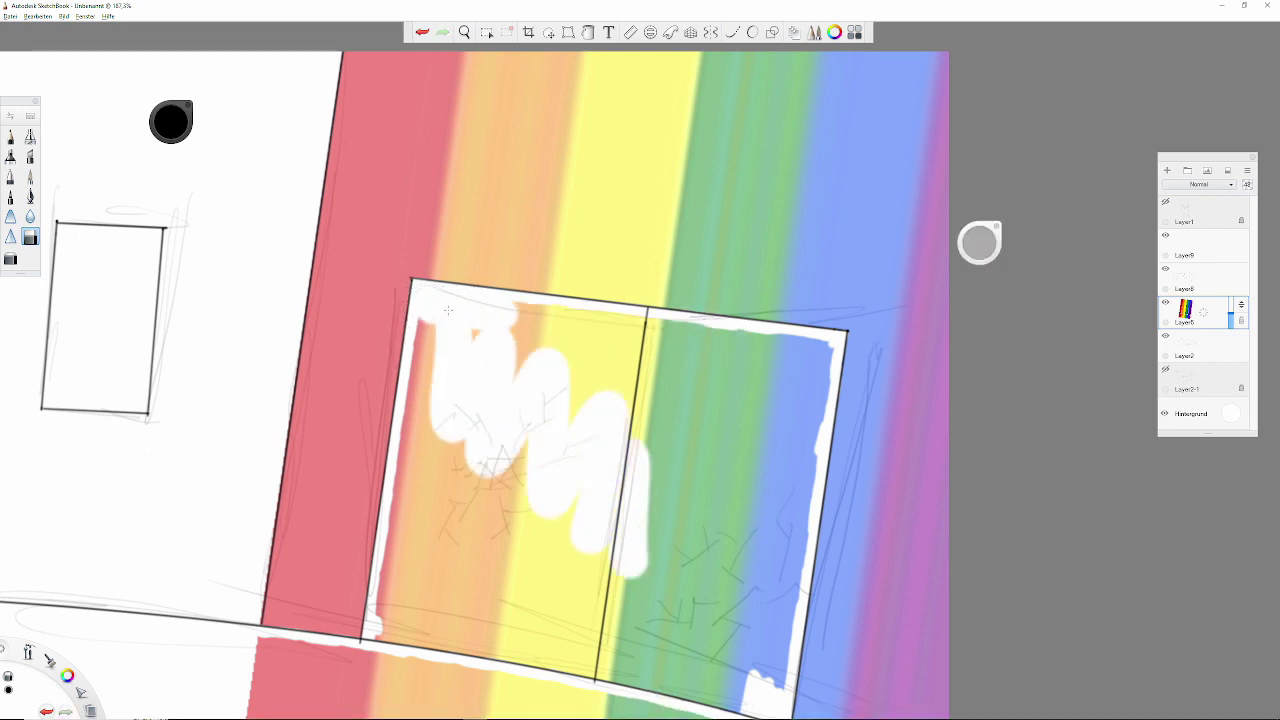
{"action": "left_click_drag", "start_coordinate": [645, 430], "coordinate": [690, 590]}
{"action": "mouse_move", "coordinate": [655, 334]}
{"action": "left_mouse_down"}
{"action": "mouse_move", "coordinate": [755, 346]}
{"action": "mouse_move", "coordinate": [812, 440]}
{"action": "mouse_move", "coordinate": [770, 685]}
{"action": "mouse_move", "coordinate": [760, 380]}
{"action": "mouse_move", "coordinate": [655, 390]}
{"action": "mouse_move", "coordinate": [570, 375]}
{"action": "left_mouse_up"}
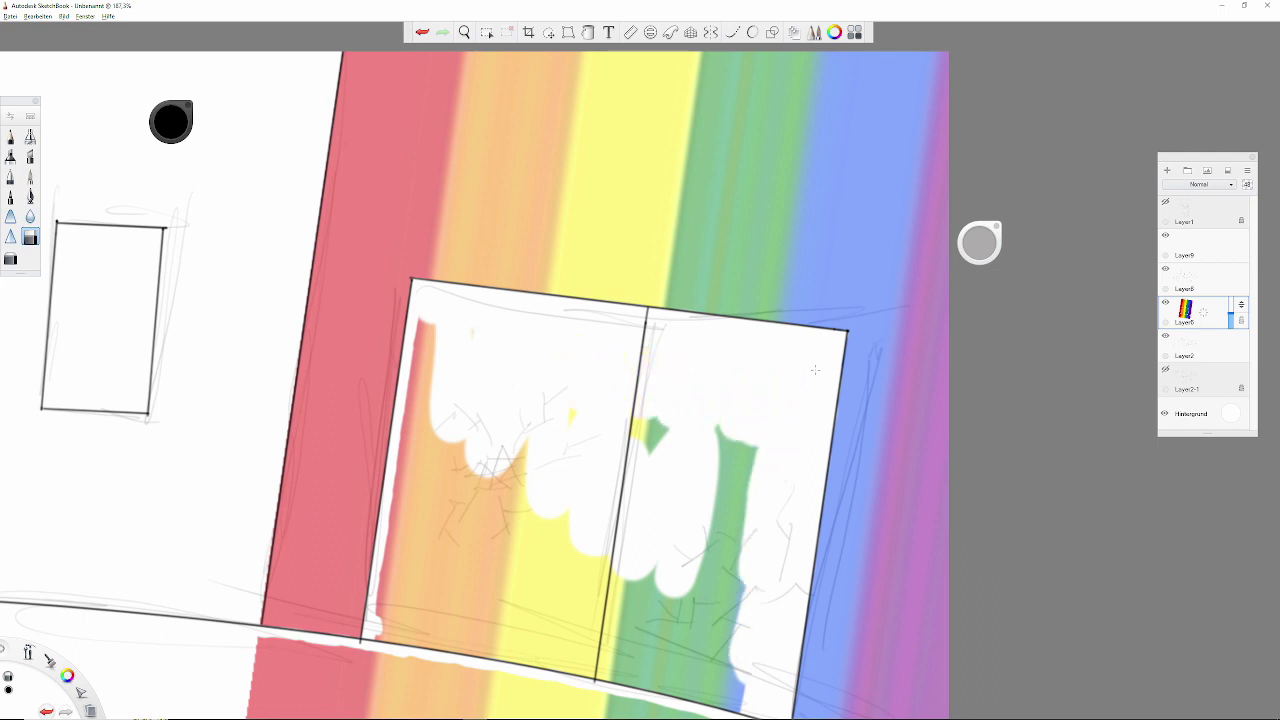
{"action": "mouse_move", "coordinate": [432, 316]}
{"action": "left_mouse_down"}
{"action": "mouse_move", "coordinate": [440, 363]}
{"action": "mouse_move", "coordinate": [415, 440]}
{"action": "mouse_move", "coordinate": [410, 400]}
{"action": "mouse_move", "coordinate": [428, 368]}
{"action": "left_mouse_up"}
{"action": "mouse_move", "coordinate": [405, 450]}
{"action": "left_mouse_down"}
{"action": "mouse_move", "coordinate": [389, 529]}
{"action": "mouse_move", "coordinate": [570, 510]}
{"action": "left_mouse_up"}
{"action": "mouse_move", "coordinate": [725, 430]}
{"action": "left_mouse_down"}
{"action": "mouse_move", "coordinate": [730, 600]}
{"action": "mouse_move", "coordinate": [677, 300]}
{"action": "mouse_move", "coordinate": [680, 440]}
{"action": "mouse_move", "coordinate": [705, 525]}
{"action": "left_mouse_up"}
{"action": "mouse_move", "coordinate": [600, 360]}
{"action": "left_mouse_down"}
{"action": "mouse_move", "coordinate": [545, 400]}
{"action": "mouse_move", "coordinate": [365, 360]}
{"action": "left_mouse_up"}
Step: Paint white over the stray rainbow strip from red to green, then zoom out
{"action": "left_click_drag", "start_coordinate": [318, 425], "coordinate": [361, 397]}
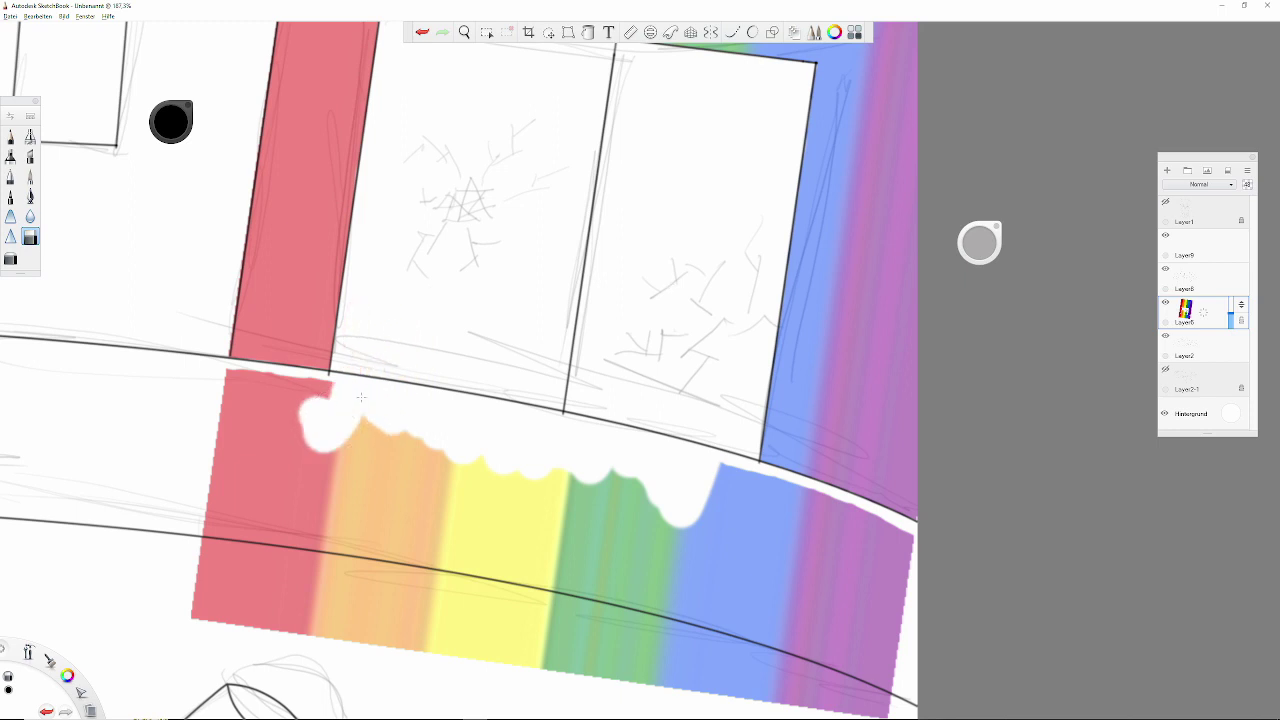
{"action": "mouse_move", "coordinate": [245, 385]}
{"action": "left_mouse_down"}
{"action": "mouse_move", "coordinate": [232, 470]}
{"action": "mouse_move", "coordinate": [500, 500]}
{"action": "mouse_move", "coordinate": [570, 535]}
{"action": "mouse_move", "coordinate": [625, 490]}
{"action": "mouse_move", "coordinate": [710, 530]}
{"action": "mouse_move", "coordinate": [790, 500]}
{"action": "mouse_move", "coordinate": [895, 530]}
{"action": "left_mouse_up"}
{"action": "mouse_move", "coordinate": [905, 600]}
{"action": "left_mouse_down"}
{"action": "mouse_move", "coordinate": [640, 595]}
{"action": "mouse_move", "coordinate": [215, 545]}
{"action": "left_mouse_up"}
{"action": "mouse_move", "coordinate": [205, 500]}
{"action": "left_mouse_down"}
{"action": "mouse_move", "coordinate": [250, 600]}
{"action": "mouse_move", "coordinate": [600, 645]}
{"action": "mouse_move", "coordinate": [700, 640]}
{"action": "mouse_move", "coordinate": [890, 690]}
{"action": "left_mouse_up"}
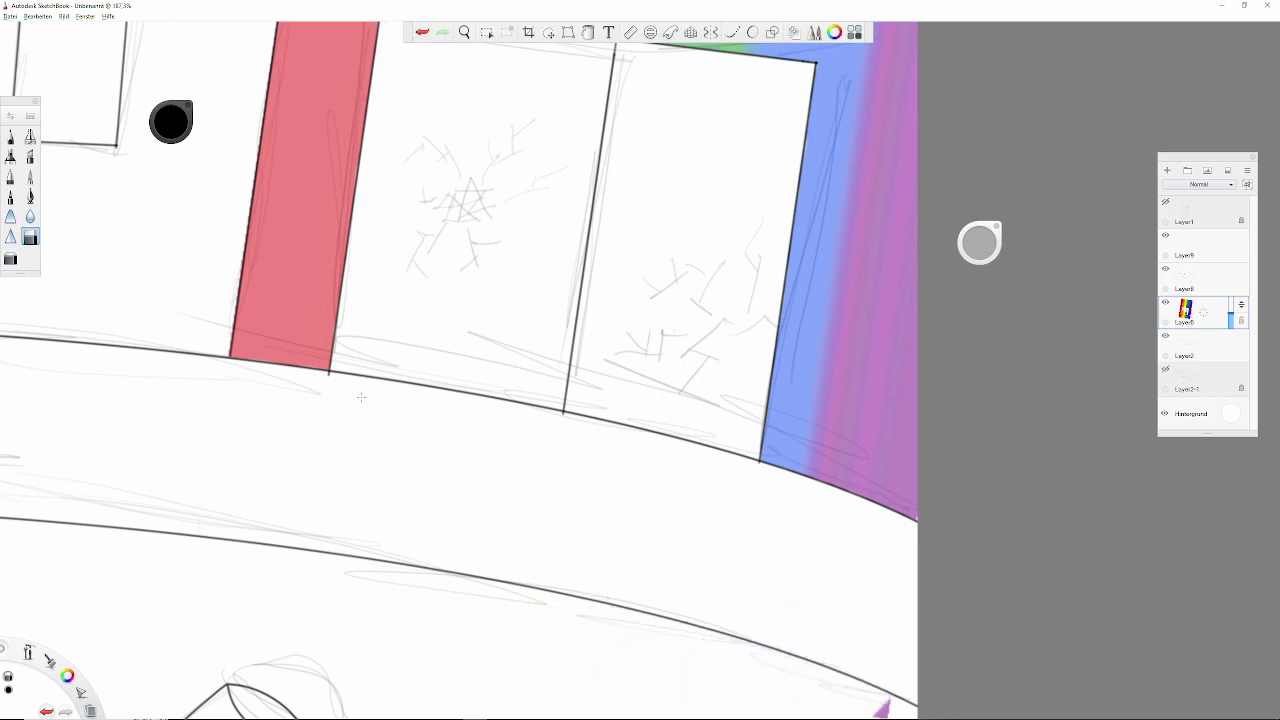
{"action": "key", "text": "space"}
{"action": "mouse_move", "coordinate": [605, 470]}
{"action": "left_mouse_down"}
{"action": "mouse_move", "coordinate": [449, 429]}
{"action": "mouse_move", "coordinate": [612, 432]}
{"action": "left_mouse_up"}
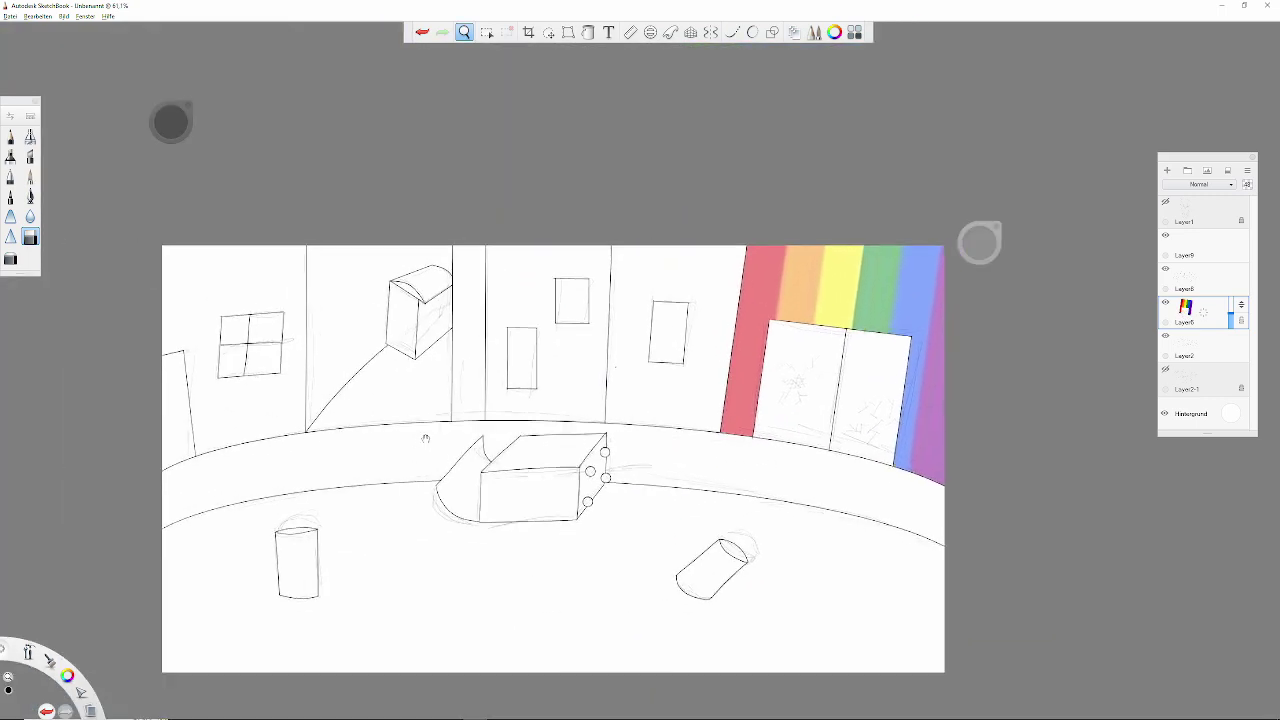
Step: Raise the rainbow layer to 100% opacity and fill the wand-selected middle facade light teal
{"action": "left_click_drag", "start_coordinate": [1237, 312], "coordinate": [1236, 298]}
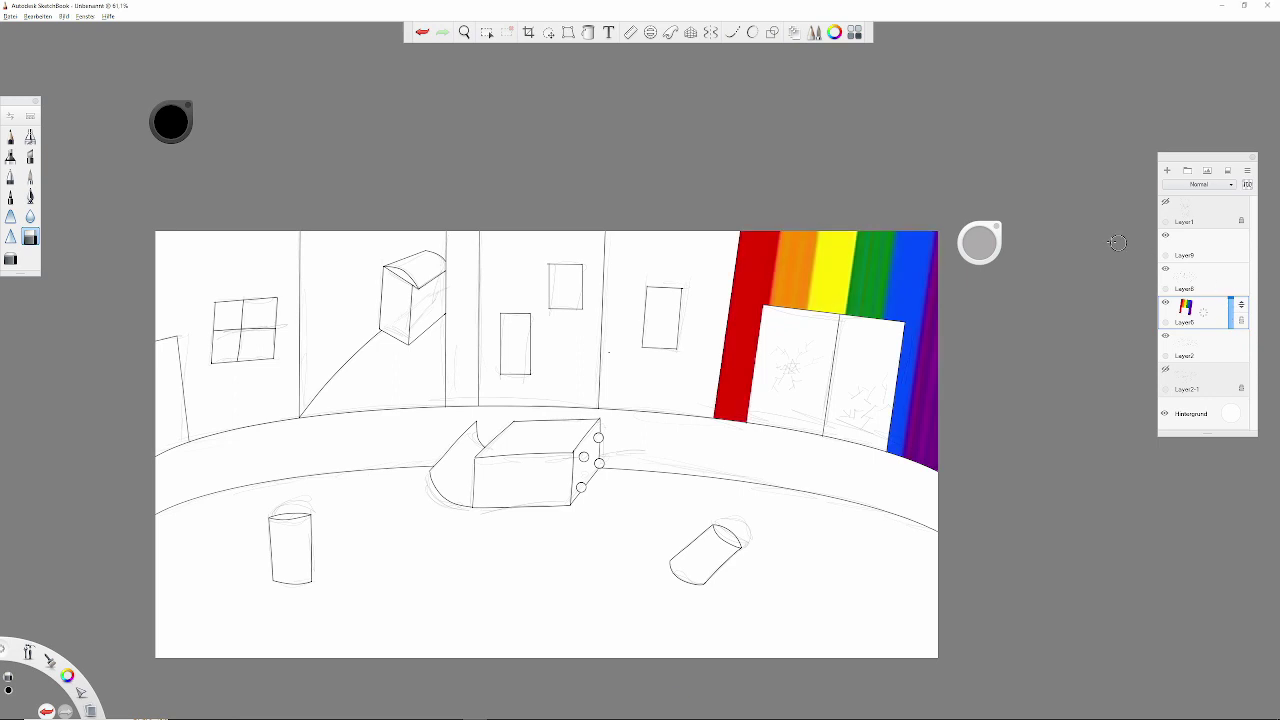
{"action": "left_click", "coordinate": [486, 32]}
{"action": "left_click", "coordinate": [565, 334]}
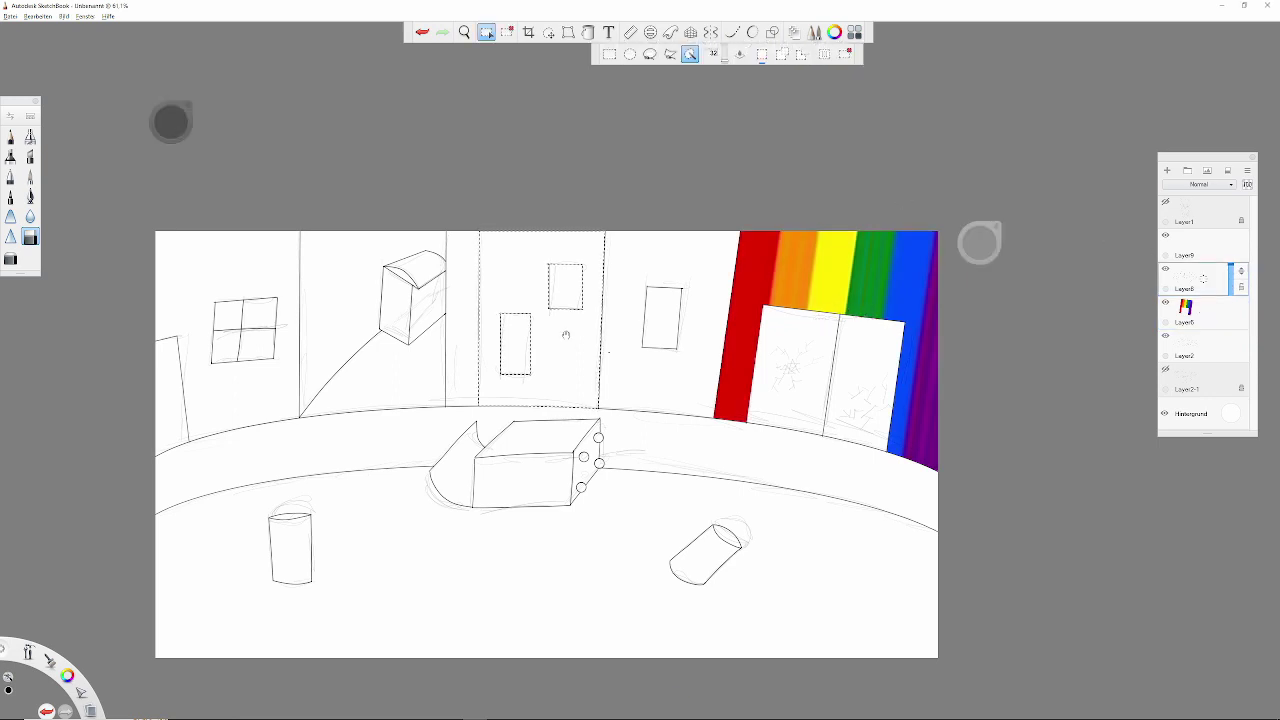
{"action": "left_click", "coordinate": [588, 32]}
{"action": "left_click", "coordinate": [1190, 250]}
{"action": "left_click", "coordinate": [1208, 311]}
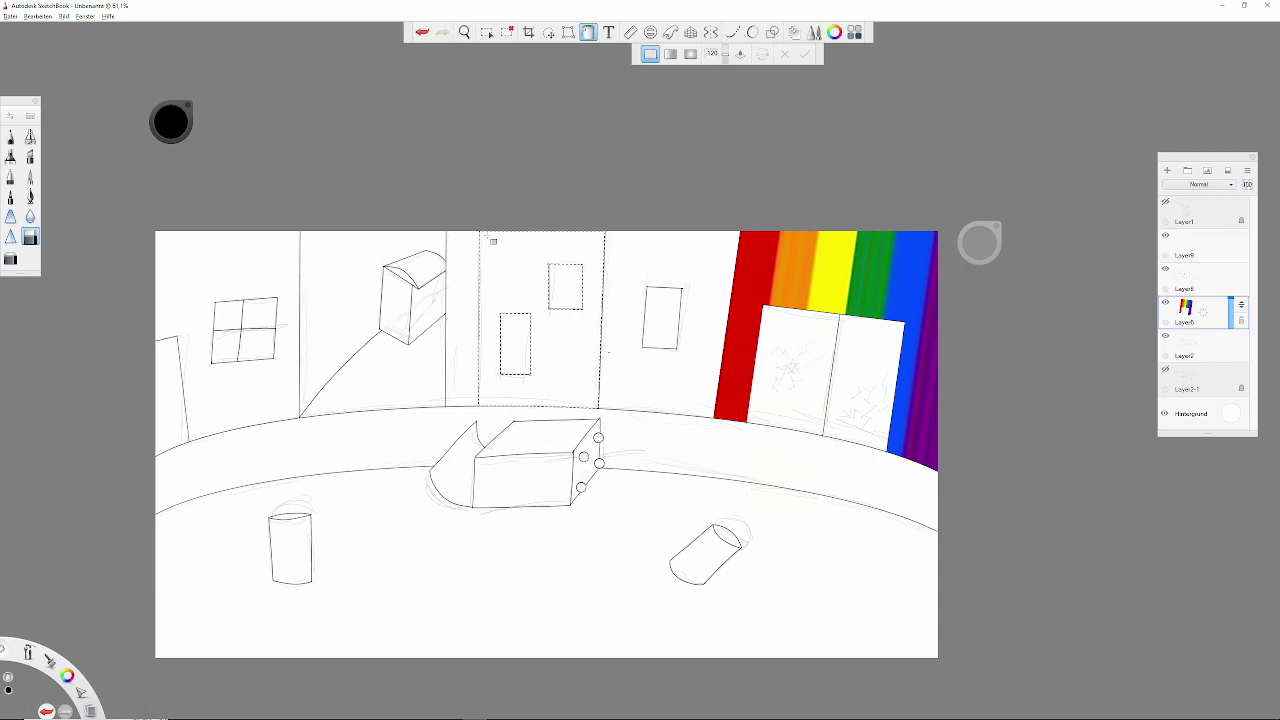
{"action": "left_click", "coordinate": [182, 126]}
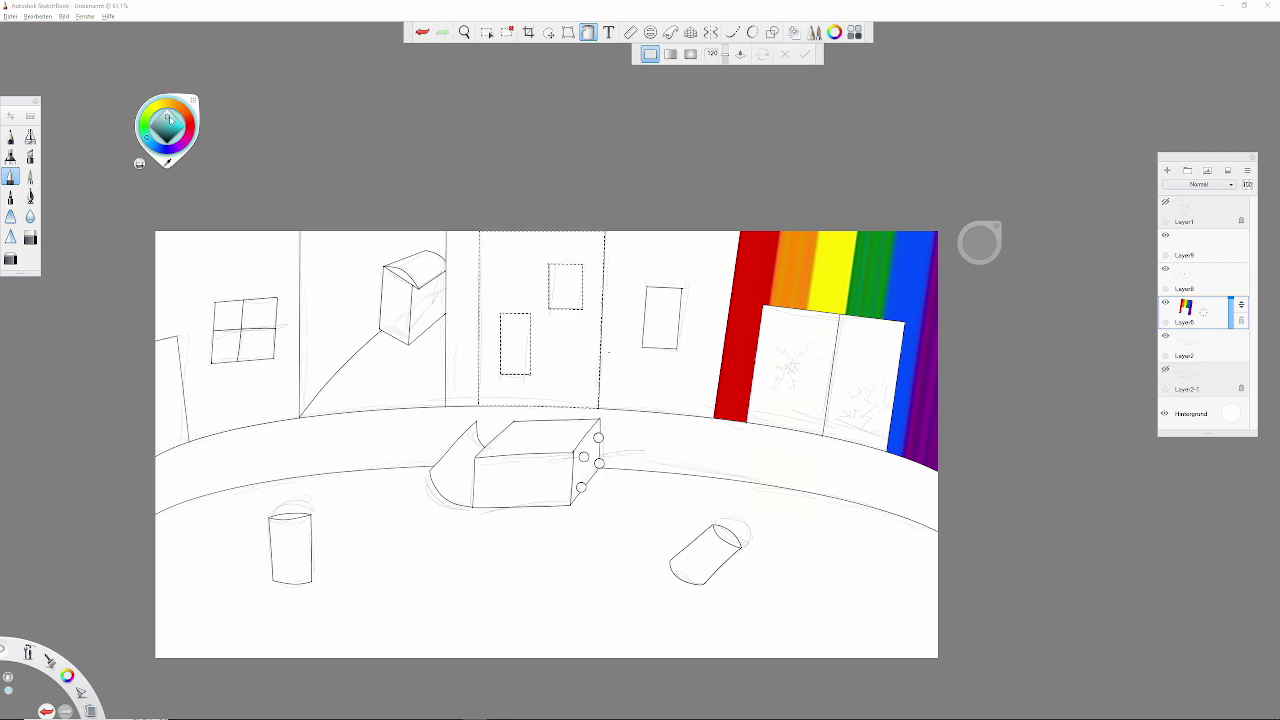
{"action": "left_click_drag", "start_coordinate": [167, 121], "coordinate": [169, 114]}
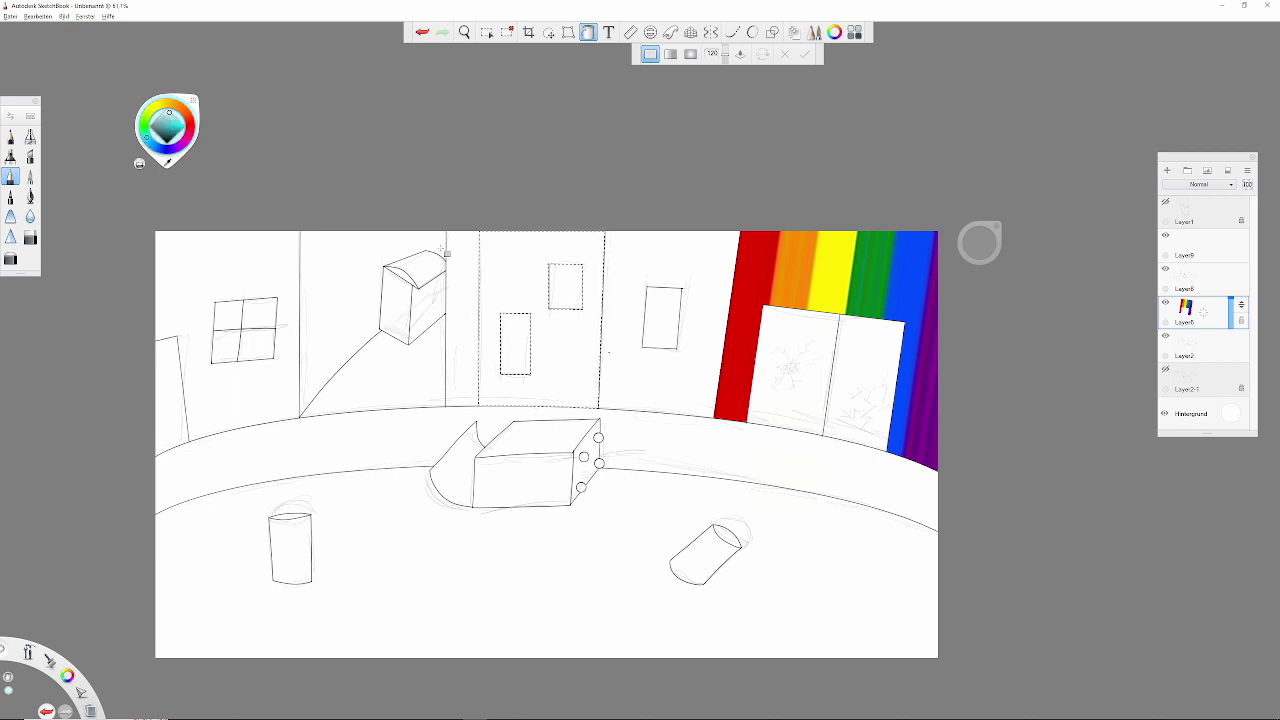
{"action": "left_click", "coordinate": [540, 300]}
{"action": "left_click", "coordinate": [488, 33]}
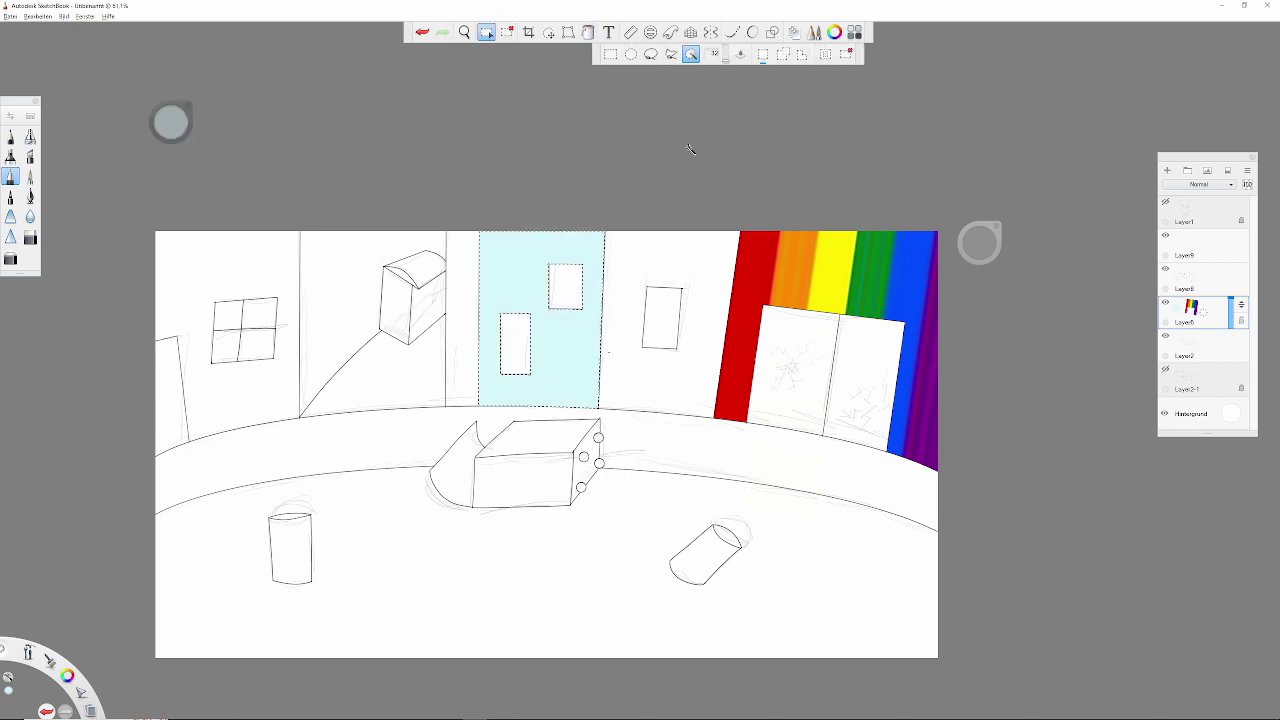
Step: Fill the adjoining facade light teal, redoing the fill on the rainbow layer
{"action": "key", "text": "b"}
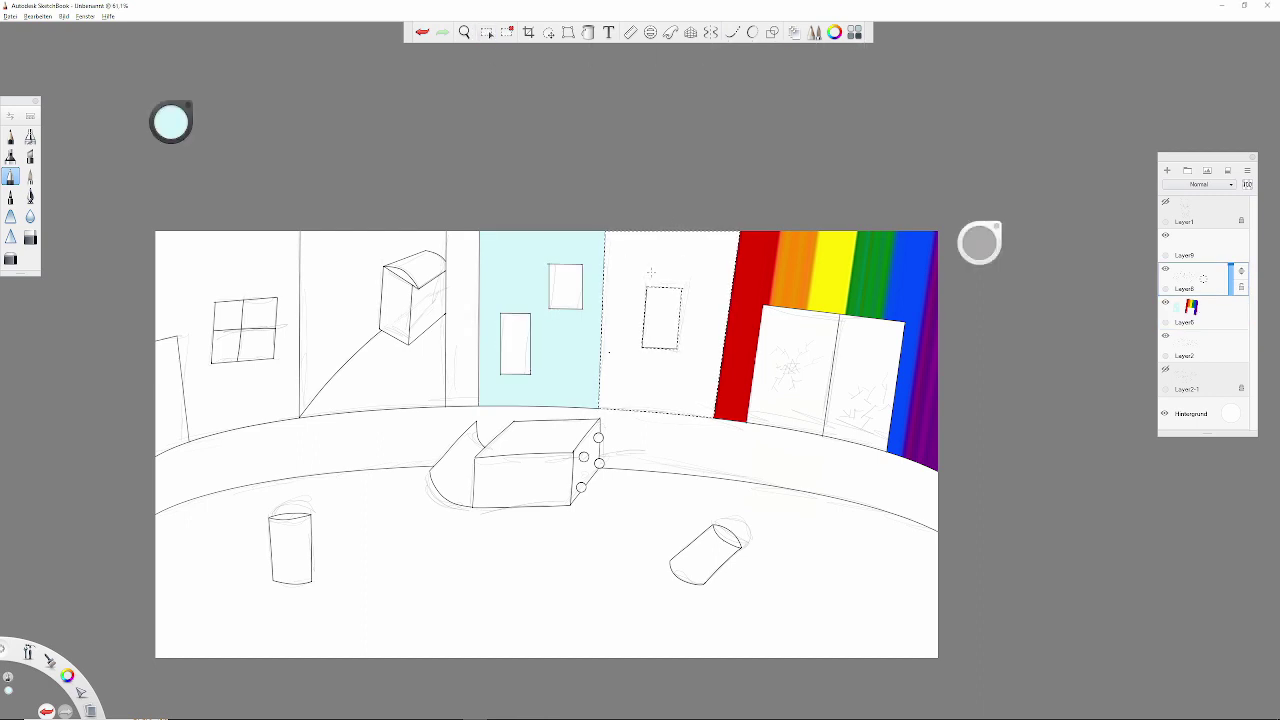
{"action": "key", "text": "f"}
{"action": "left_click", "coordinate": [693, 240]}
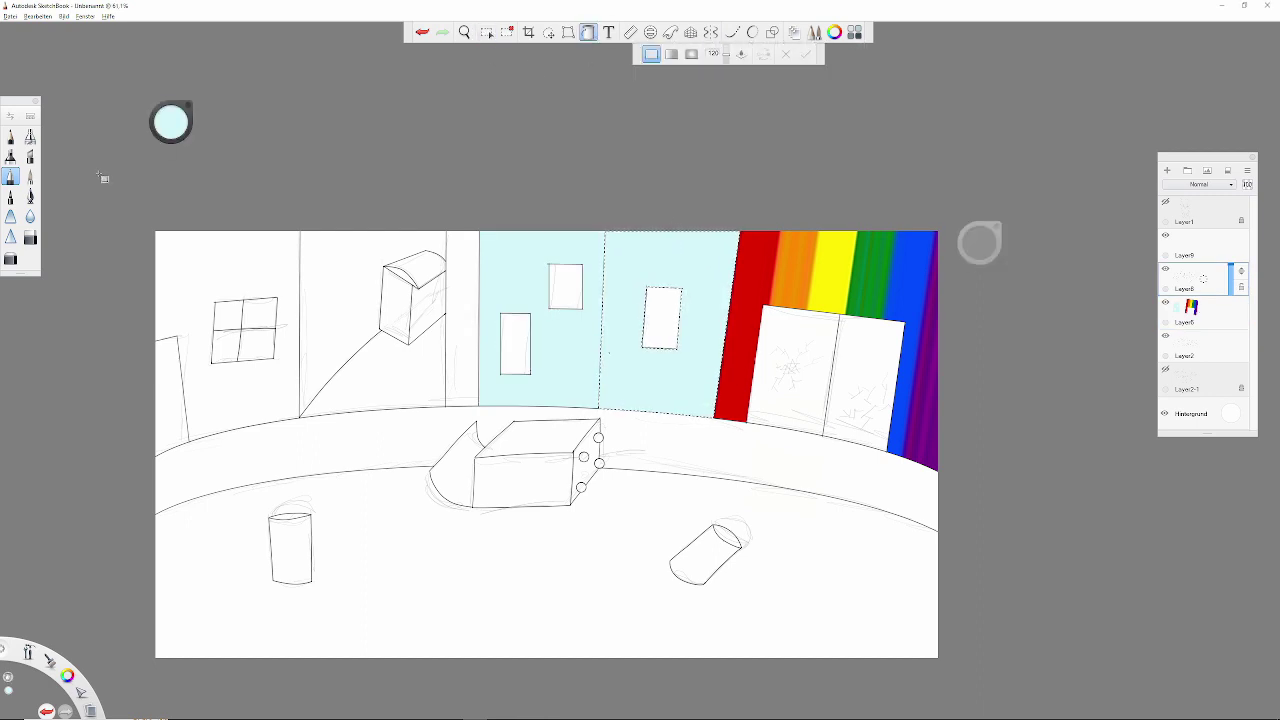
{"action": "left_click", "coordinate": [30, 137]}
{"action": "key", "text": "ctrl+z"}
{"action": "left_click", "coordinate": [1200, 310]}
{"action": "key", "text": "f"}
{"action": "left_click", "coordinate": [634, 131]}
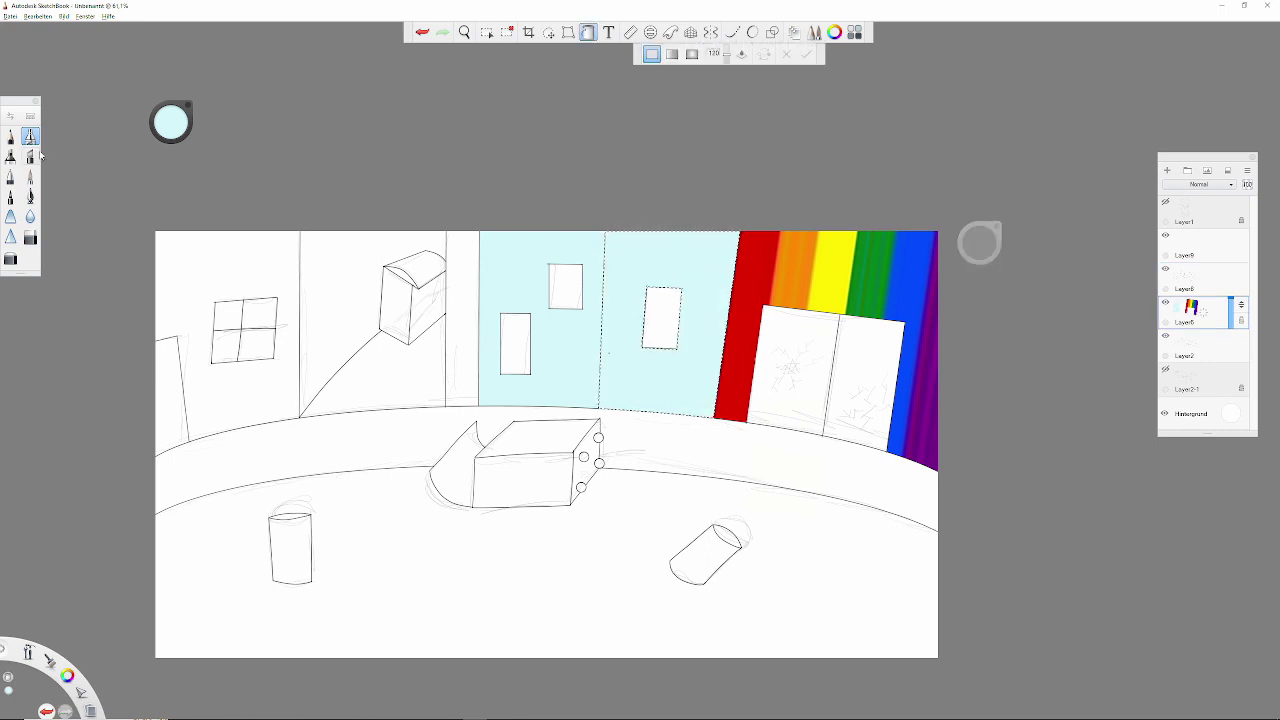
Step: Lighten the paint colour to nearly white for the glare streaks
{"action": "mouse_move", "coordinate": [171, 121]}
{"action": "left_mouse_down"}
{"action": "mouse_move", "coordinate": [199, 123]}
{"action": "mouse_move", "coordinate": [176, 130]}
{"action": "left_mouse_up"}
{"action": "key", "text": "Escape"}
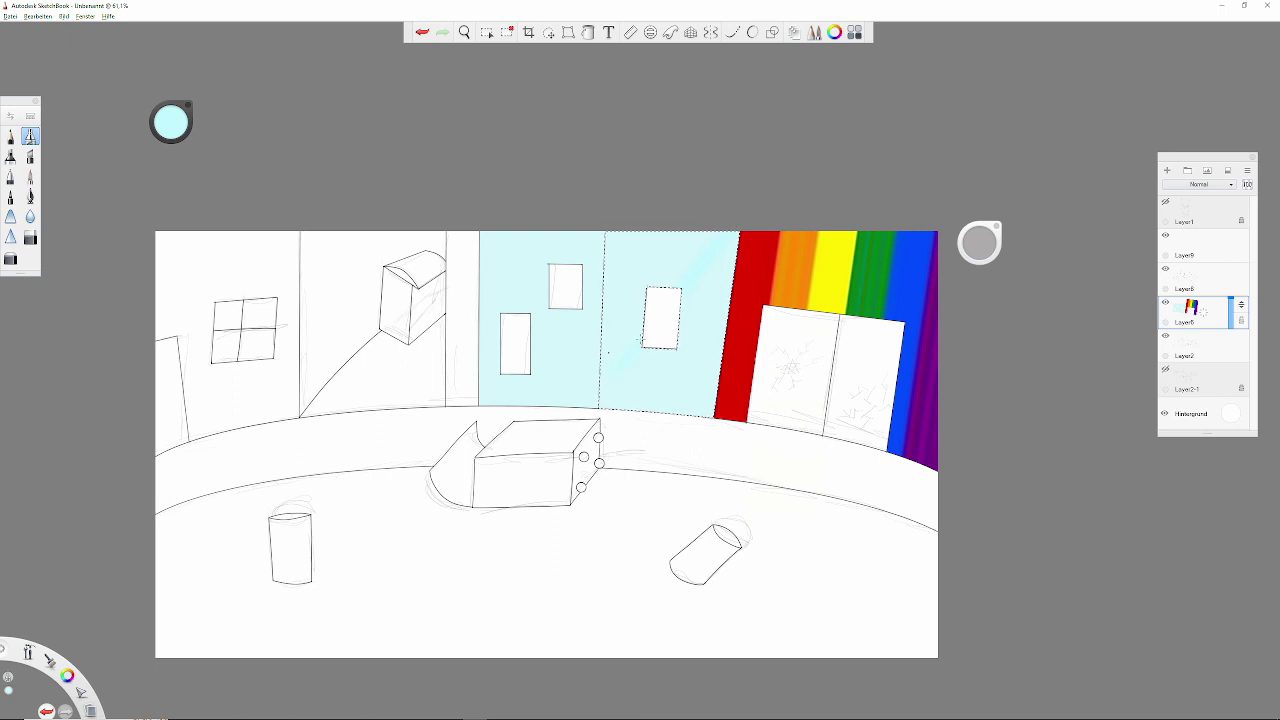
{"action": "left_click_drag", "start_coordinate": [175, 126], "coordinate": [185, 126]}
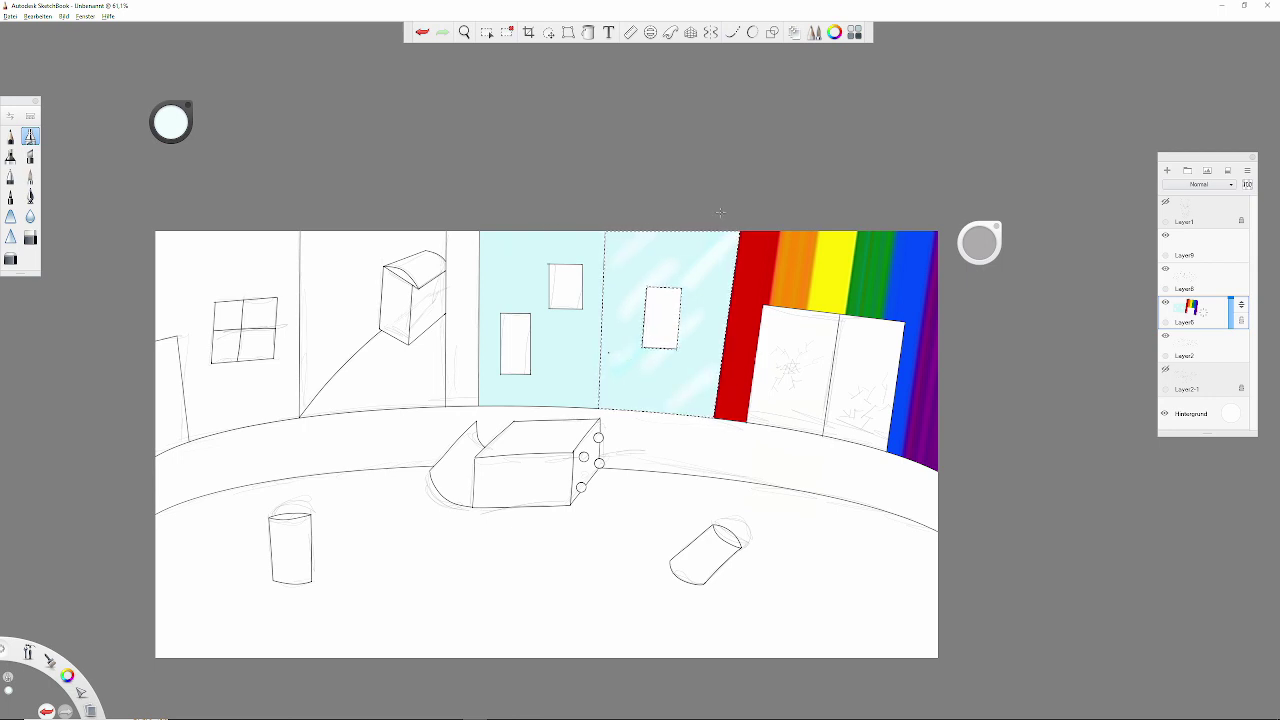
Step: Make Layer8 active and fill the left and right window panels light blue
{"action": "left_click", "coordinate": [489, 33]}
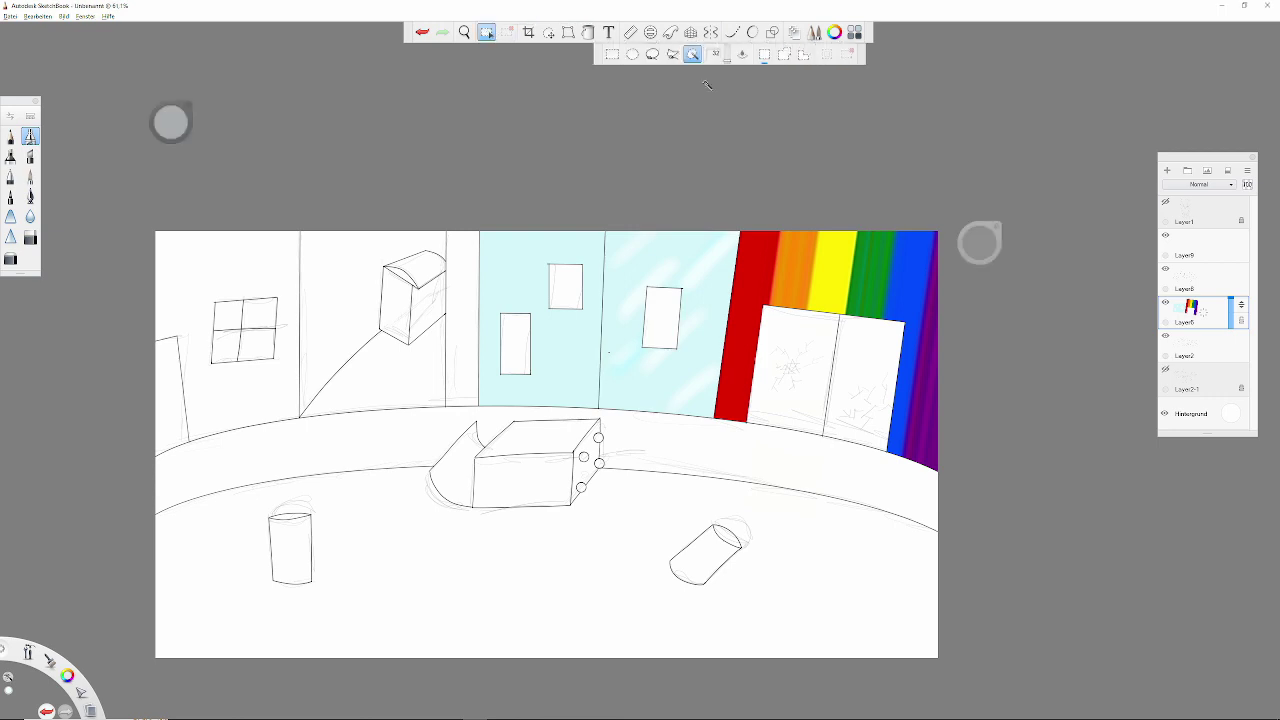
{"action": "left_click", "coordinate": [489, 34]}
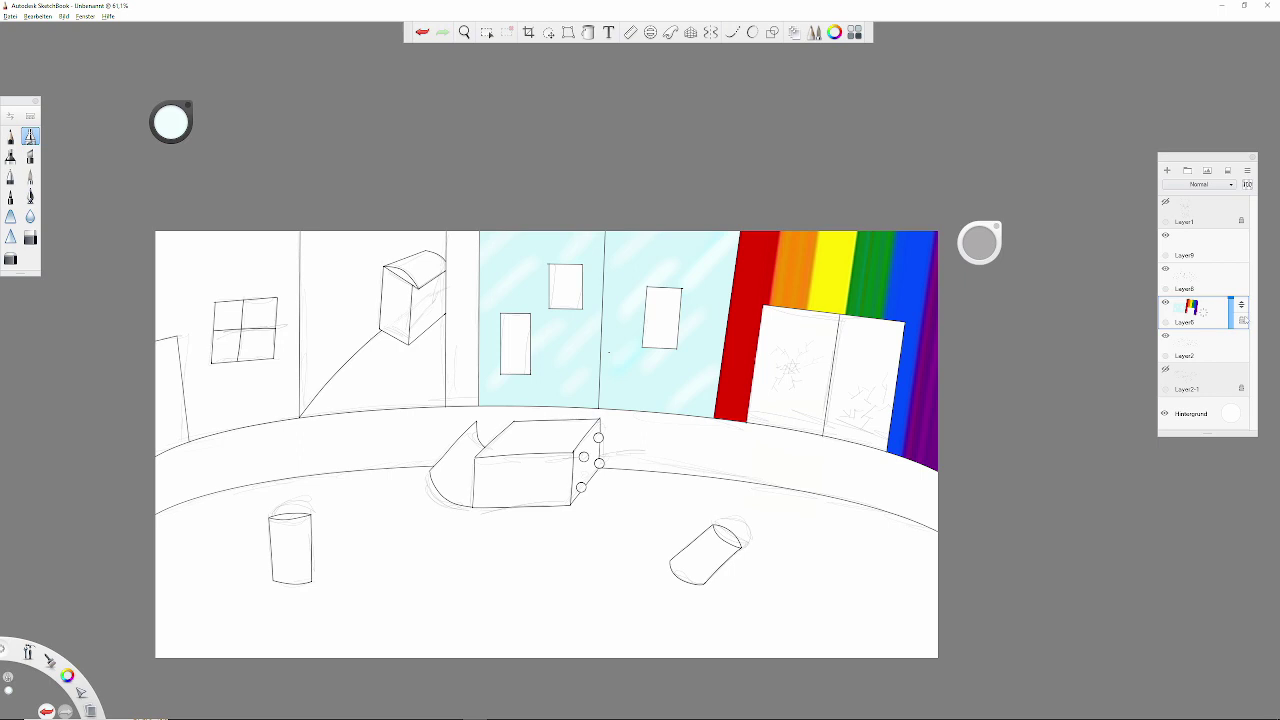
{"action": "left_click", "coordinate": [1187, 280]}
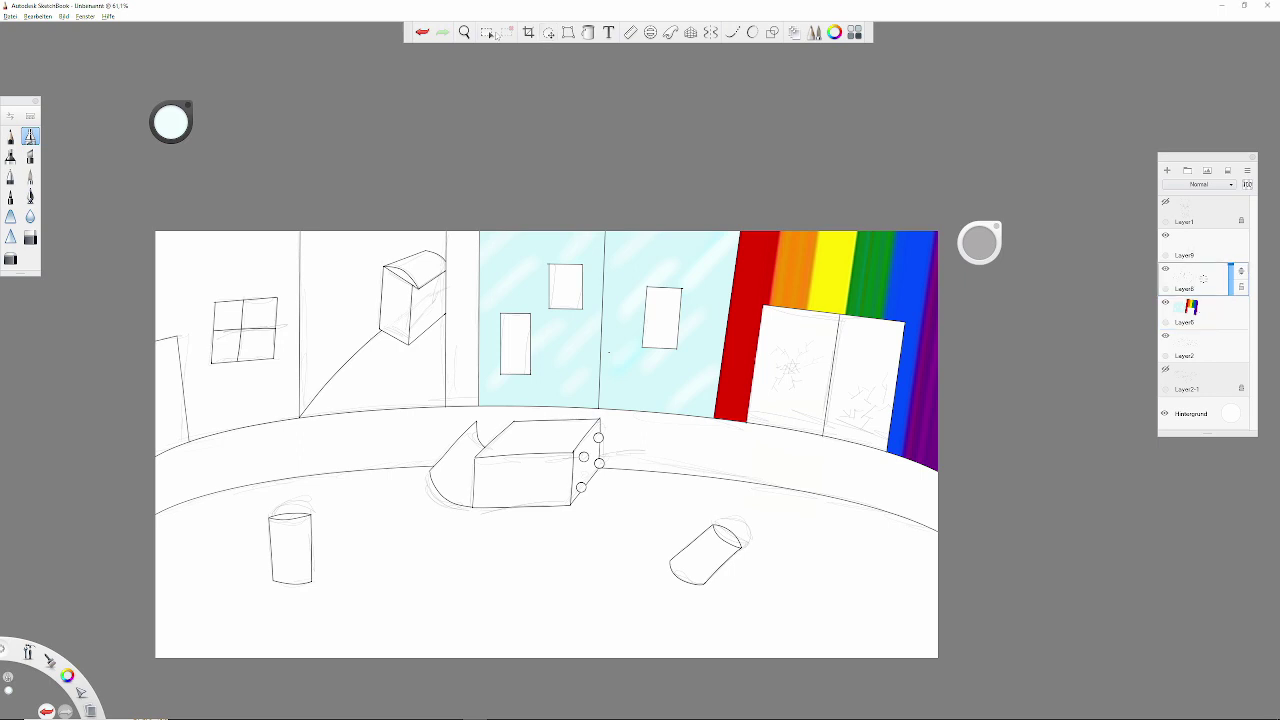
{"action": "left_click", "coordinate": [490, 33]}
{"action": "key", "text": "f"}
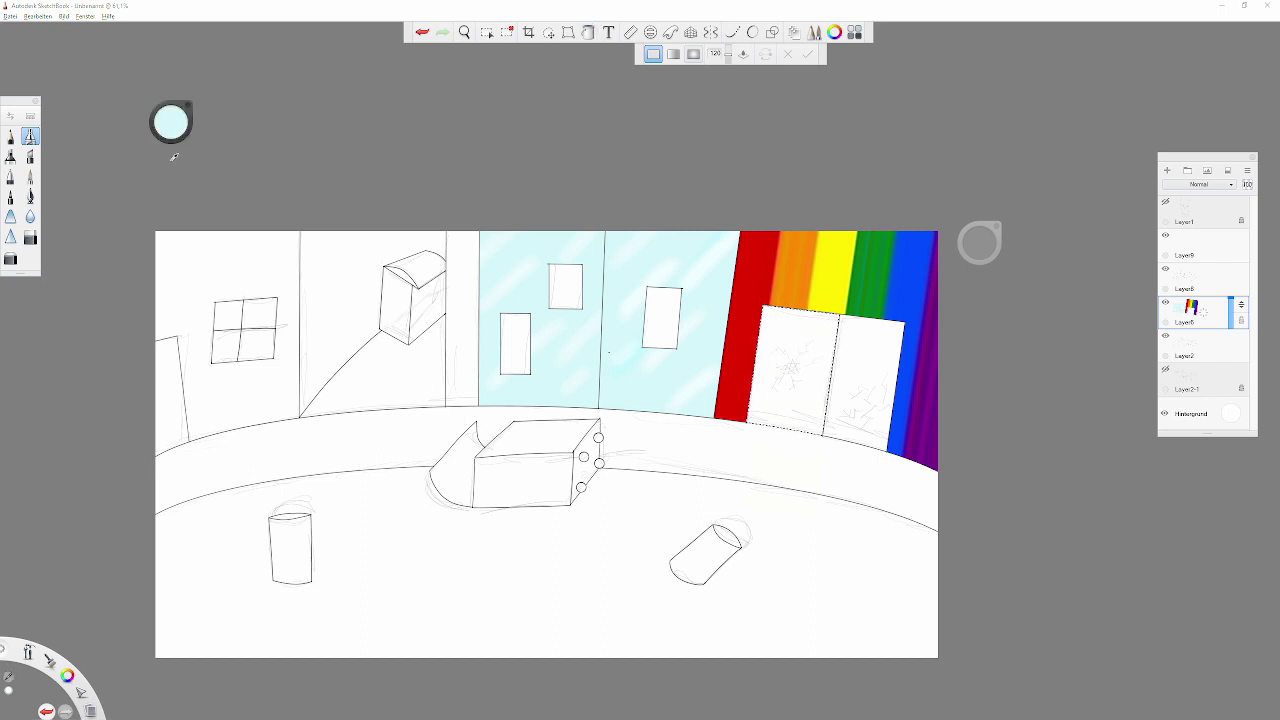
{"action": "left_click", "coordinate": [794, 330]}
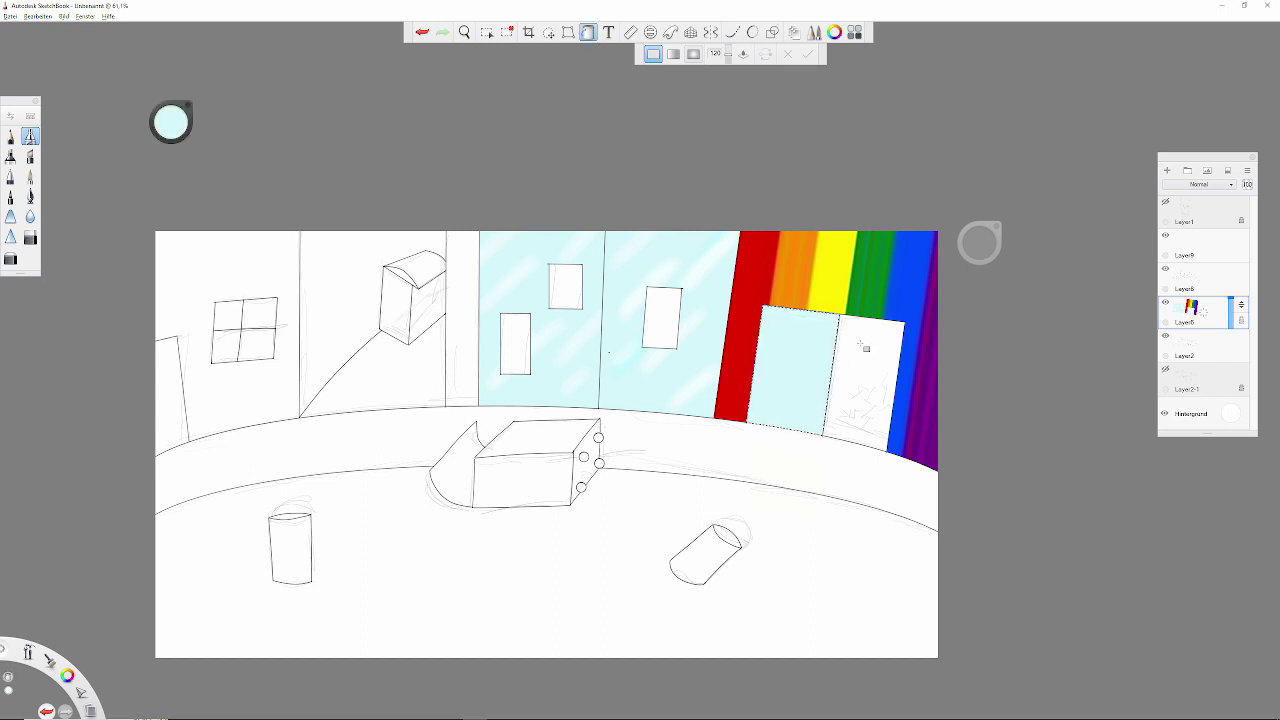
{"action": "left_click", "coordinate": [487, 33]}
{"action": "left_click", "coordinate": [588, 32]}
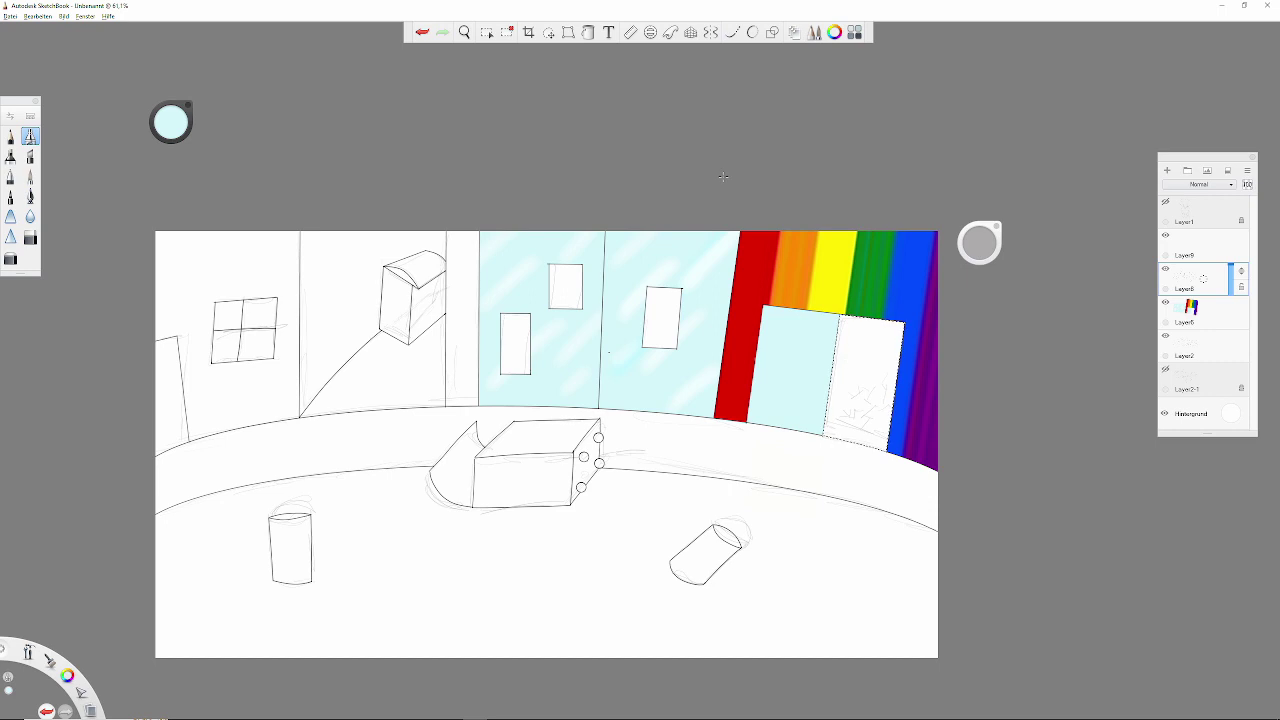
{"action": "left_click", "coordinate": [862, 362]}
{"action": "key", "text": "Escape"}
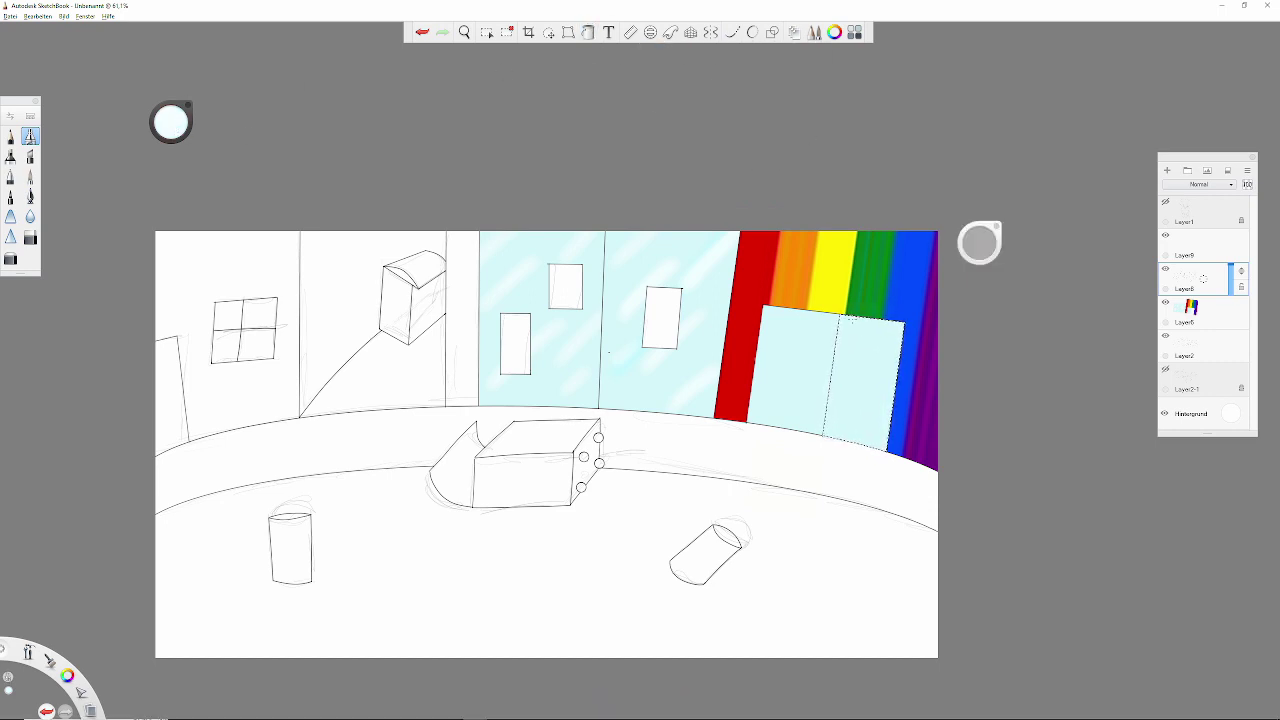
Step: Add a new layer, move Layer8 above it and merge, then restore the car selection
{"action": "key", "text": "ctrl+shift+n"}
{"action": "left_click", "coordinate": [1242, 310]}
{"action": "left_click_drag", "start_coordinate": [1242, 310], "coordinate": [1242, 276]}
{"action": "key", "text": "ctrl+e"}
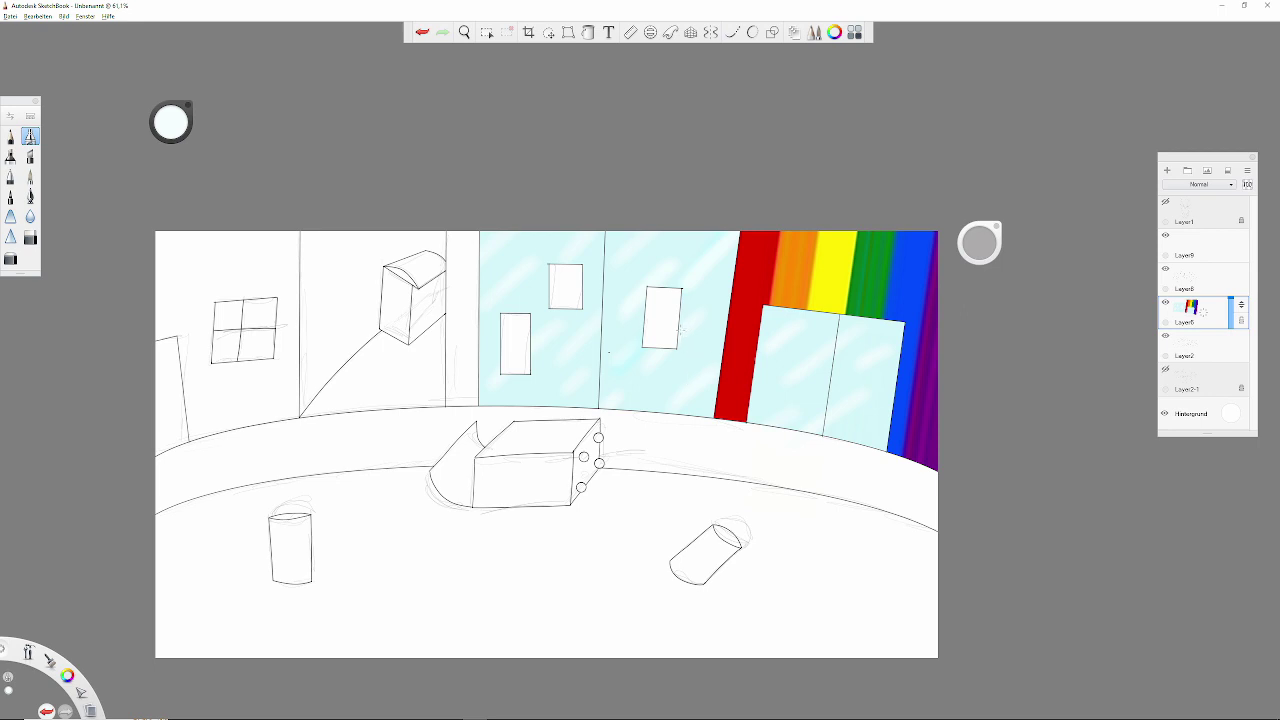
{"action": "key", "text": "ctrl+z"}
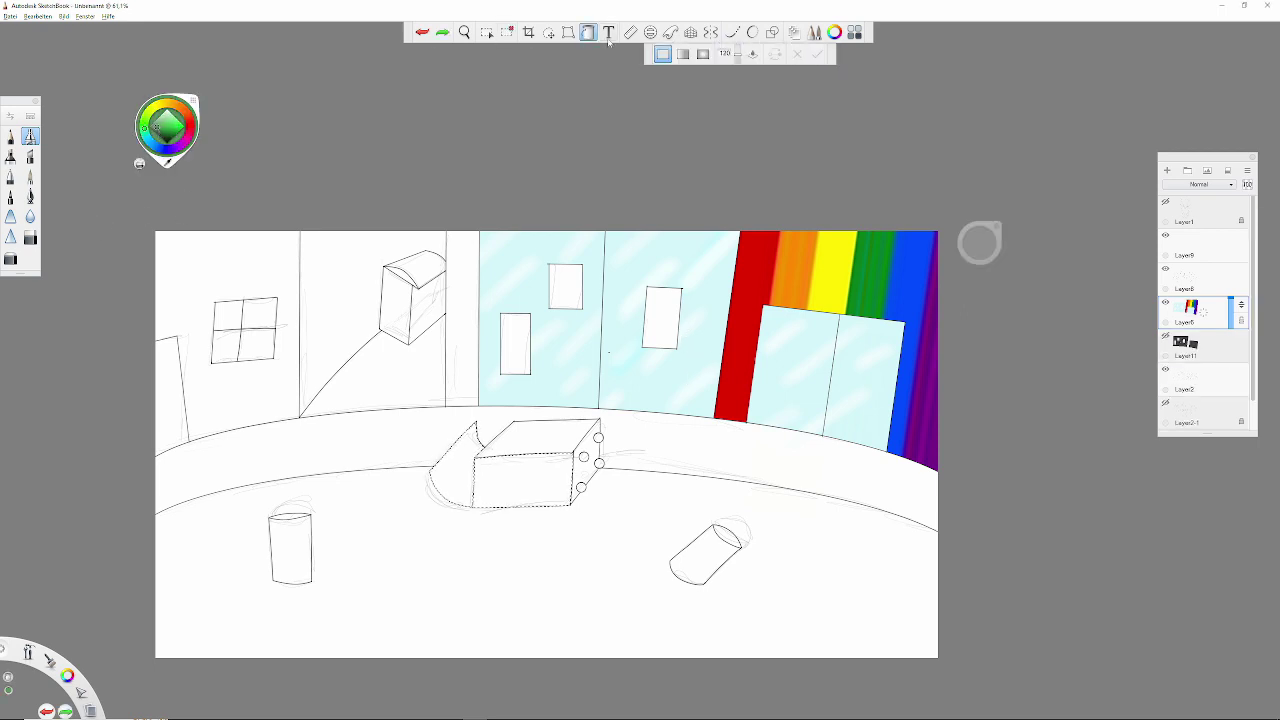
Step: Fill the car's selected side and top face green
{"action": "left_click", "coordinate": [544, 484]}
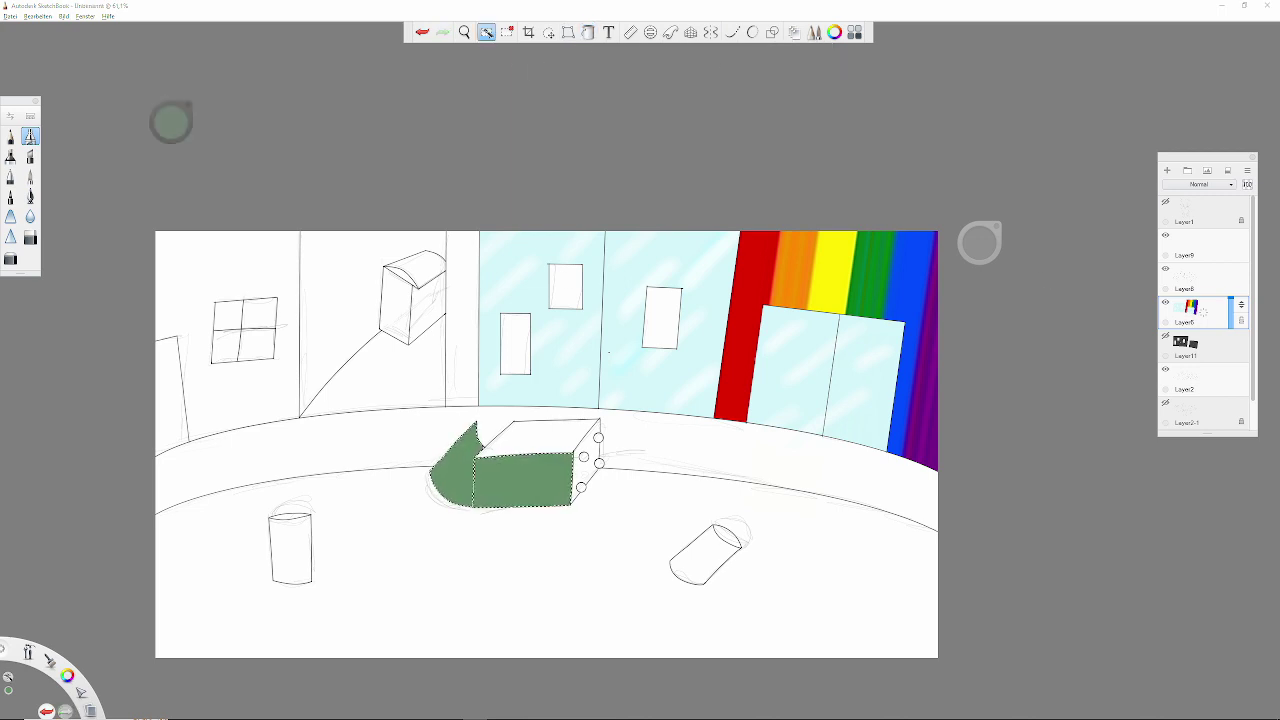
{"action": "left_click", "coordinate": [486, 32]}
{"action": "left_click", "coordinate": [1190, 280]}
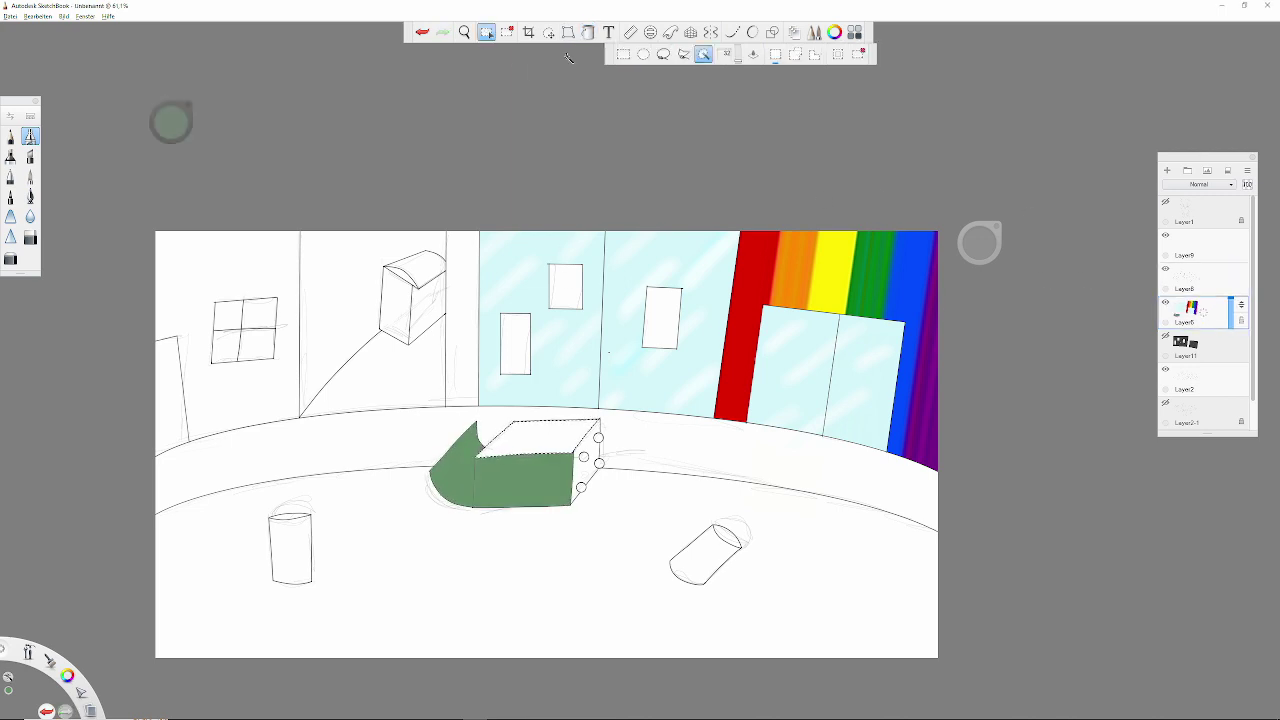
{"action": "left_click", "coordinate": [588, 32]}
{"action": "left_click", "coordinate": [545, 436]}
Step: Merge Layer6 into Layer8, then fill the car's side faces and the wall box green
{"action": "left_click", "coordinate": [508, 35]}
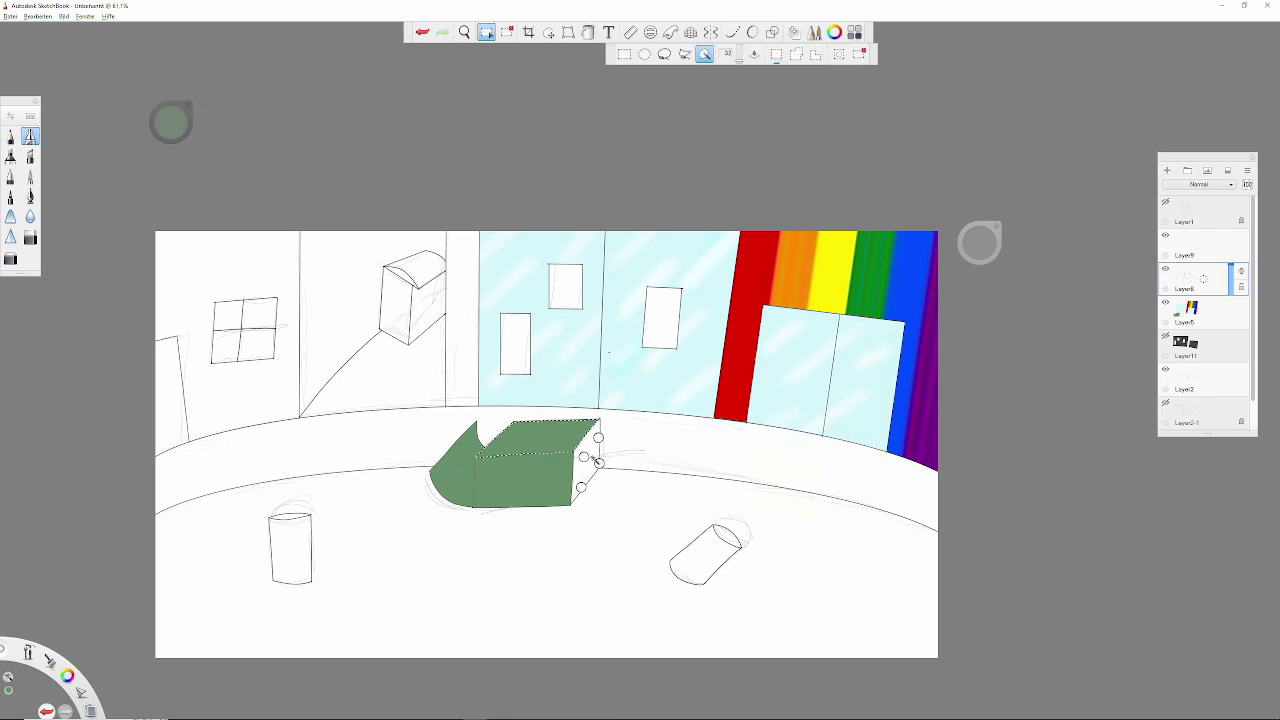
{"action": "left_click", "coordinate": [1203, 310]}
{"action": "key", "text": "f"}
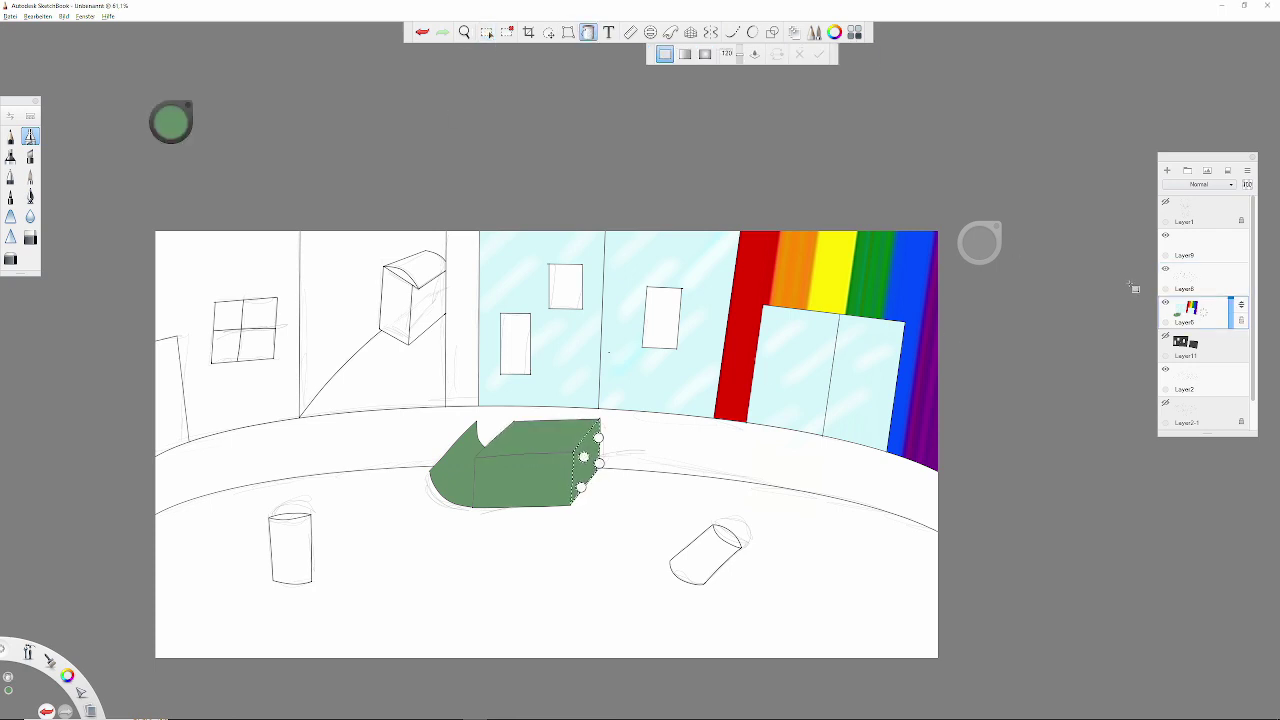
{"action": "left_click_drag", "start_coordinate": [1135, 288], "coordinate": [1112, 261]}
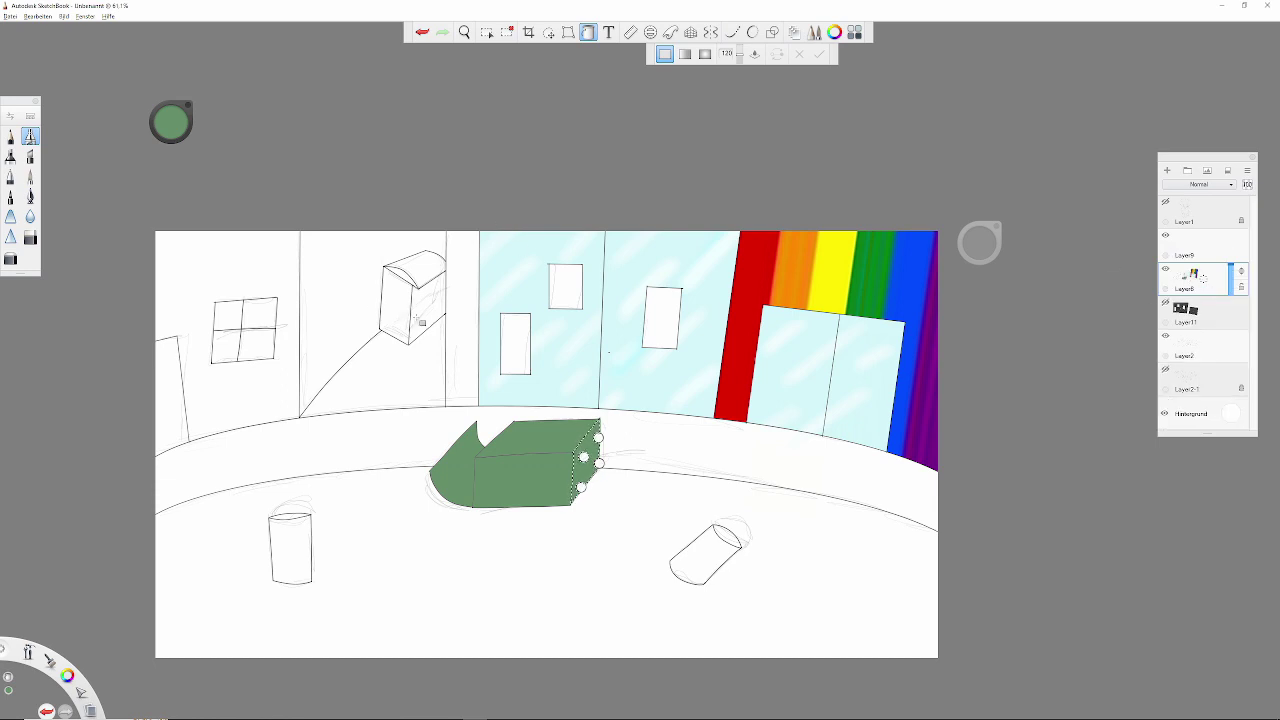
{"action": "left_click", "coordinate": [487, 33]}
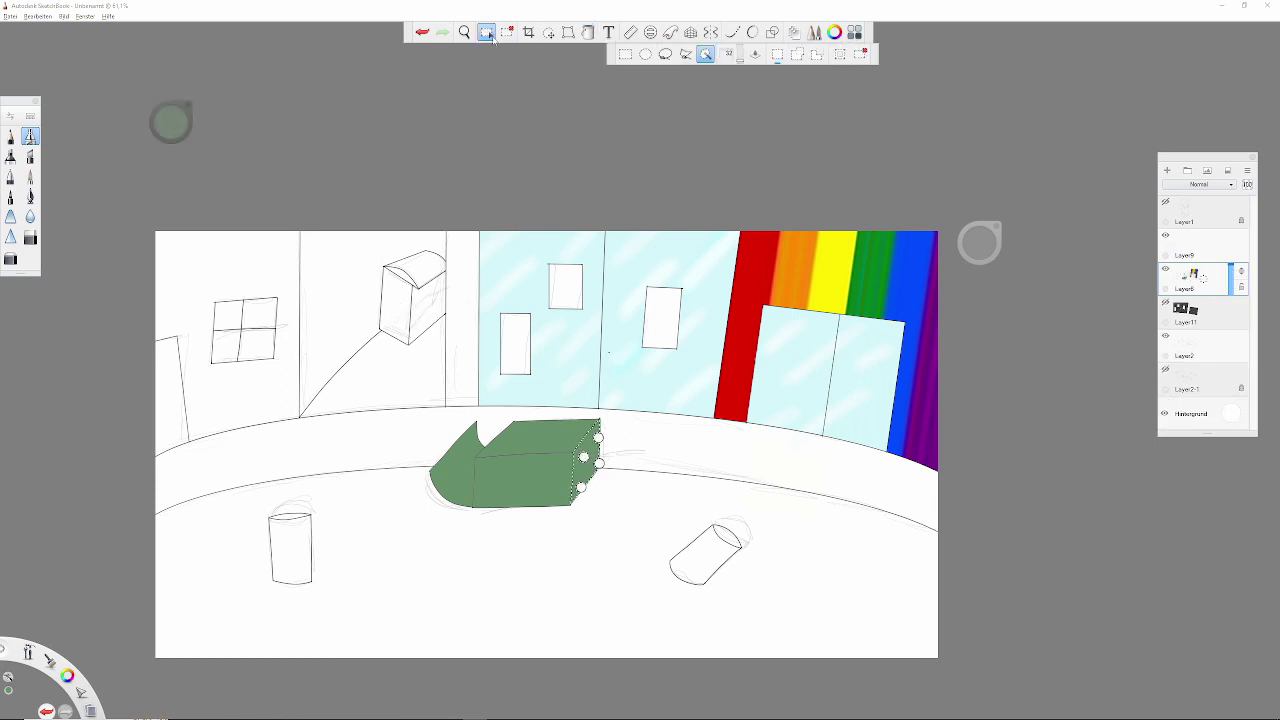
{"action": "key", "text": "f"}
{"action": "left_click", "coordinate": [400, 305]}
{"action": "left_click", "coordinate": [427, 305]}
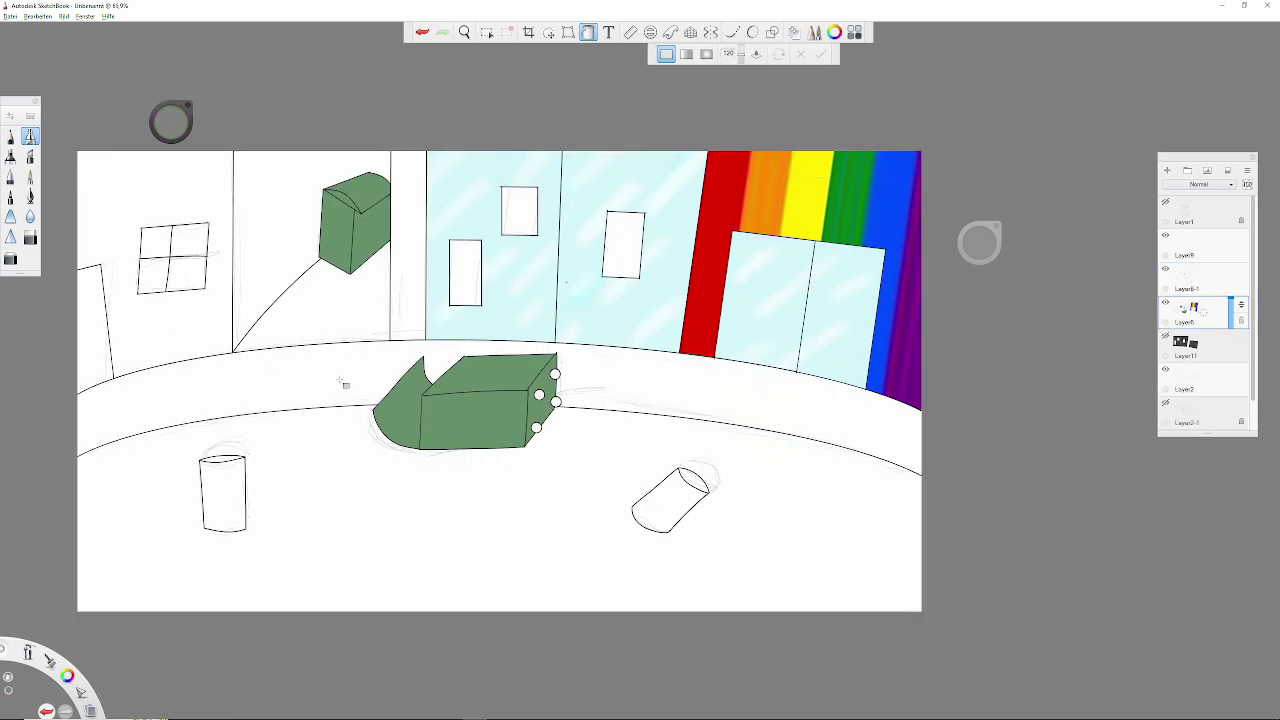
Step: Fill the road band, the wall left of the green box and the ground grey
{"action": "left_click", "coordinate": [342, 384]}
{"action": "left_click", "coordinate": [327, 315]}
{"action": "left_click", "coordinate": [379, 489]}
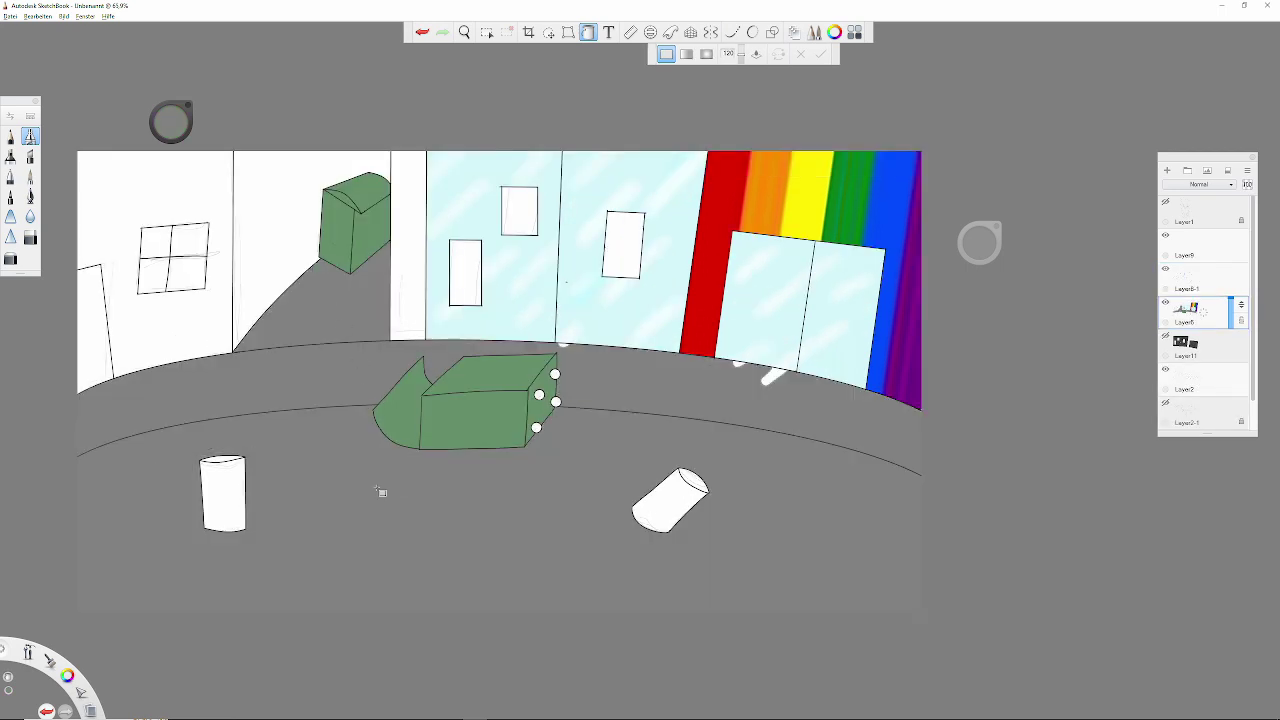
Step: Pick orange and fill both bins
{"action": "left_click", "coordinate": [170, 127]}
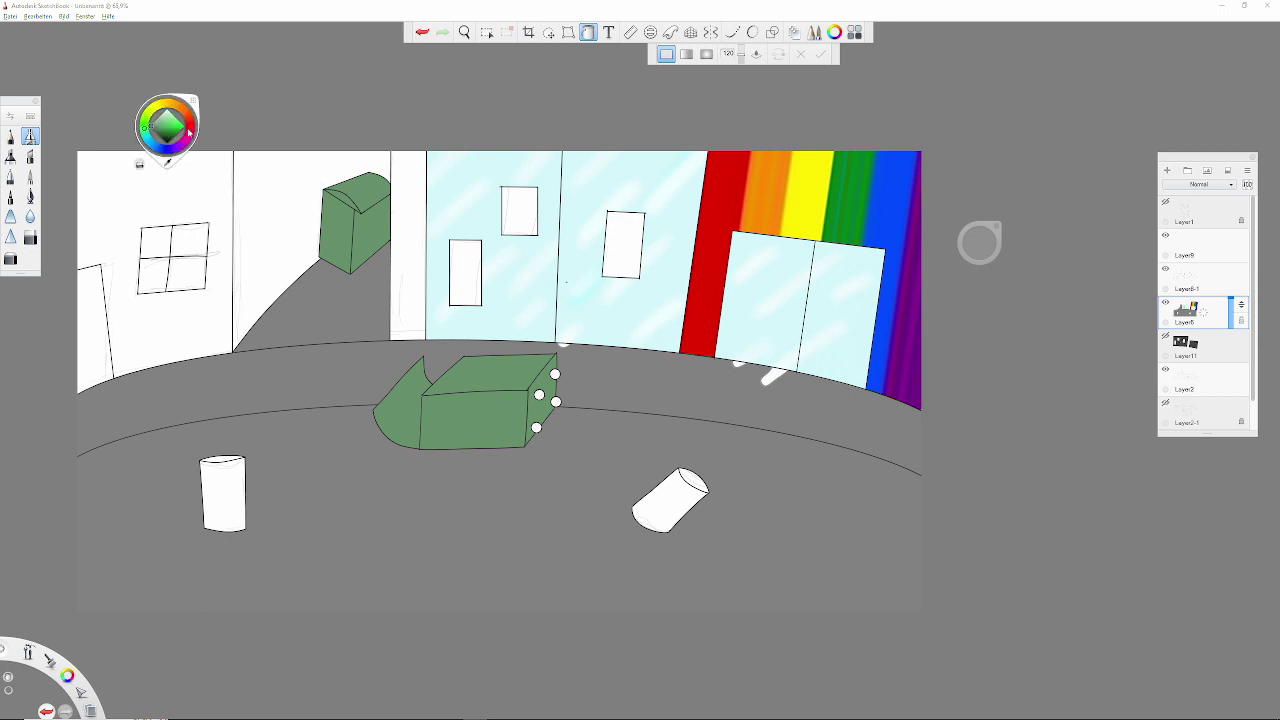
{"action": "left_click", "coordinate": [176, 107]}
{"action": "left_click", "coordinate": [222, 494]}
{"action": "left_click", "coordinate": [673, 505]}
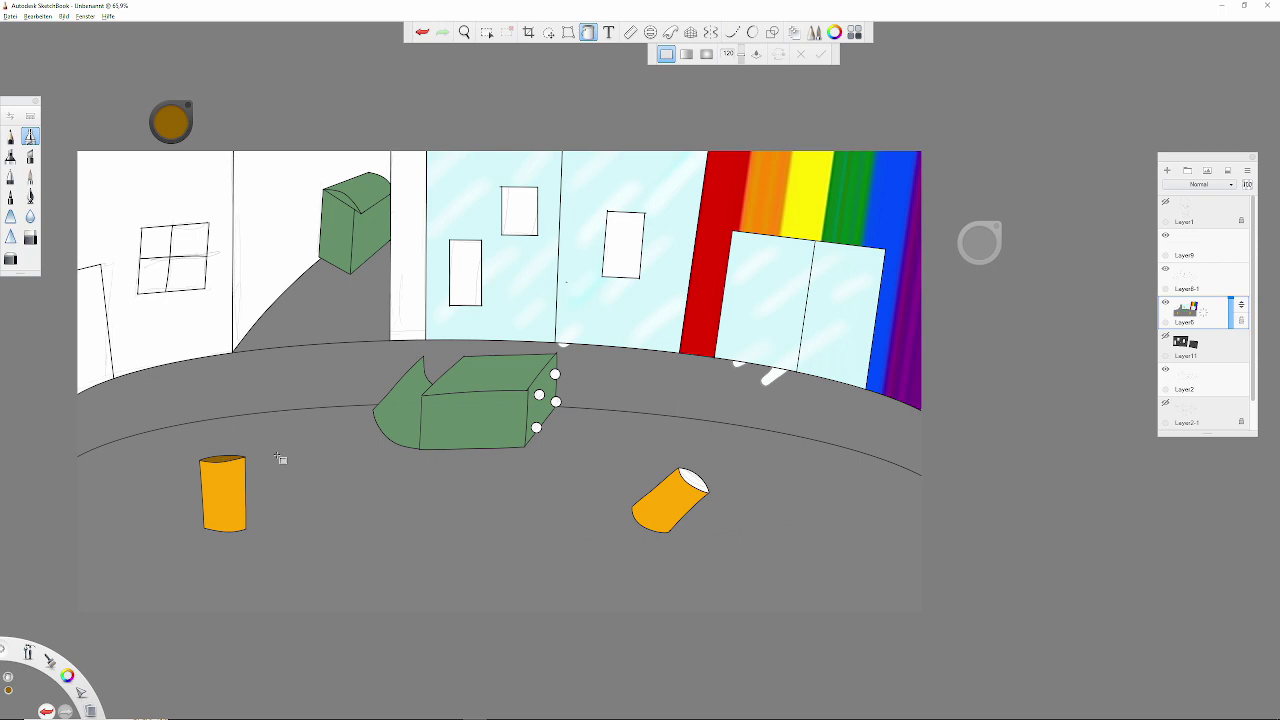
Step: Pick a dark brown and fill the shaded side wall and left-edge strips
{"action": "left_click", "coordinate": [162, 119]}
{"action": "left_click", "coordinate": [169, 165]}
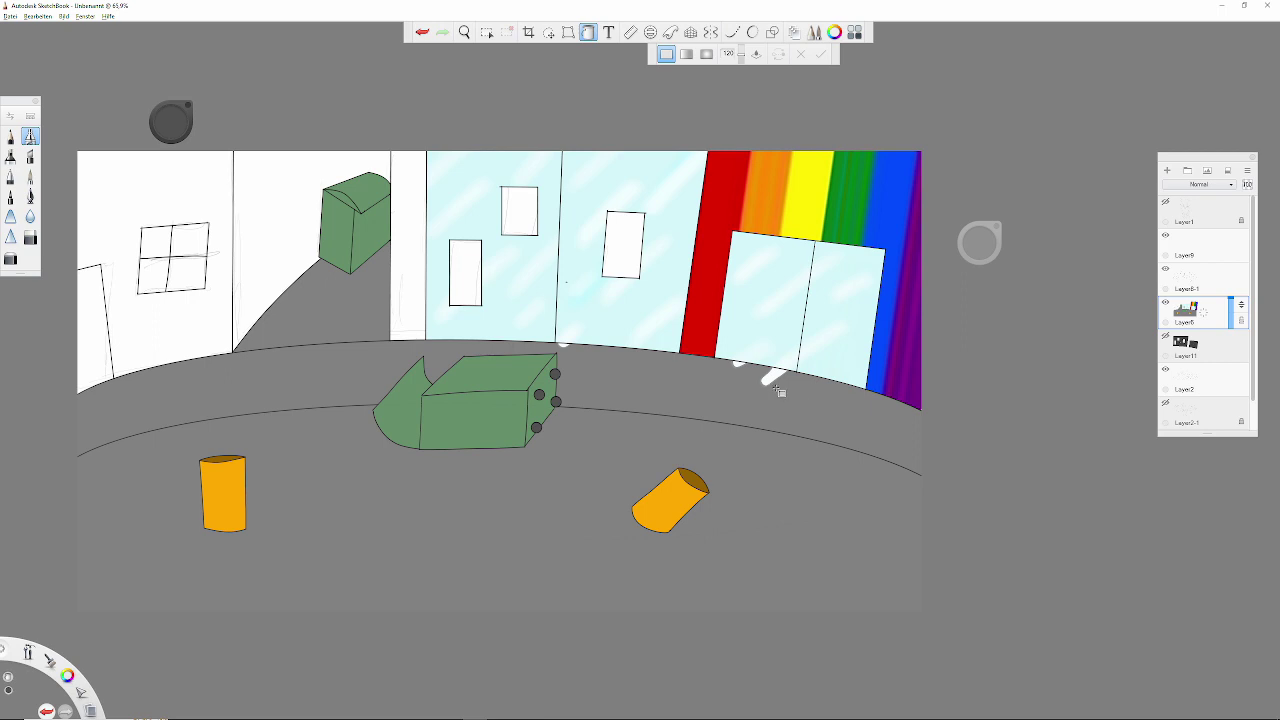
{"action": "key", "text": "Escape"}
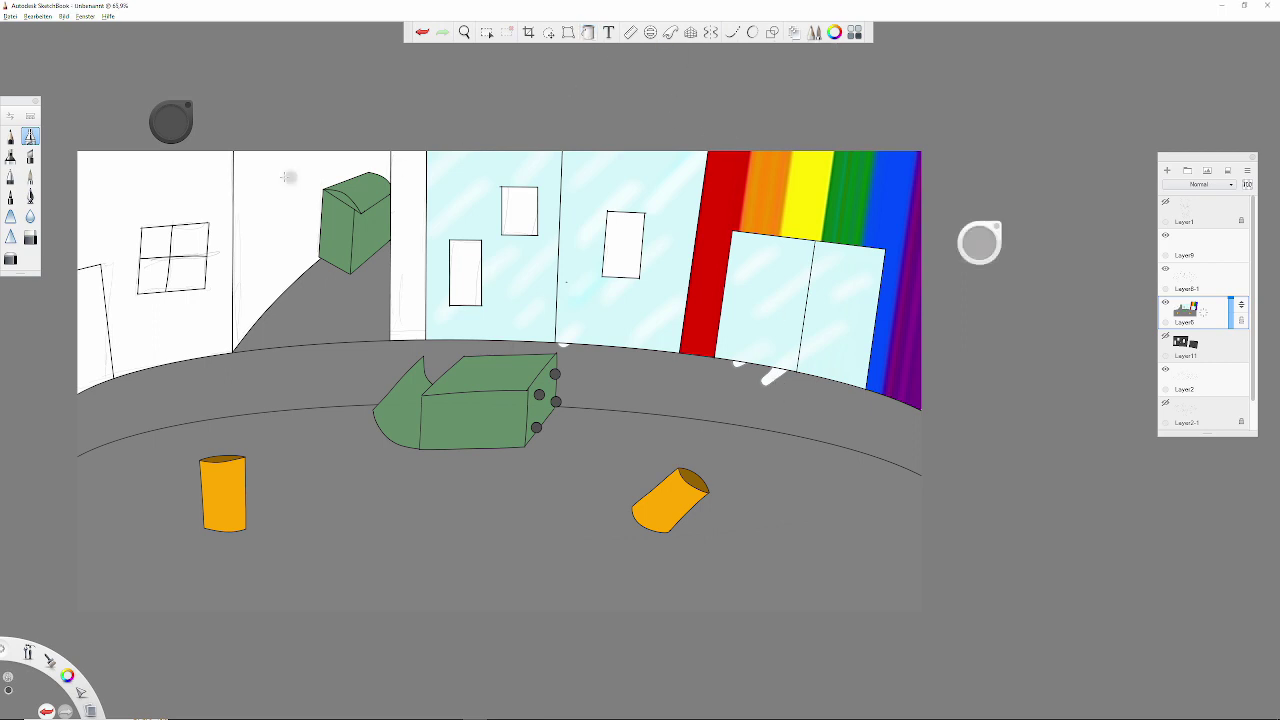
{"action": "left_click", "coordinate": [172, 128]}
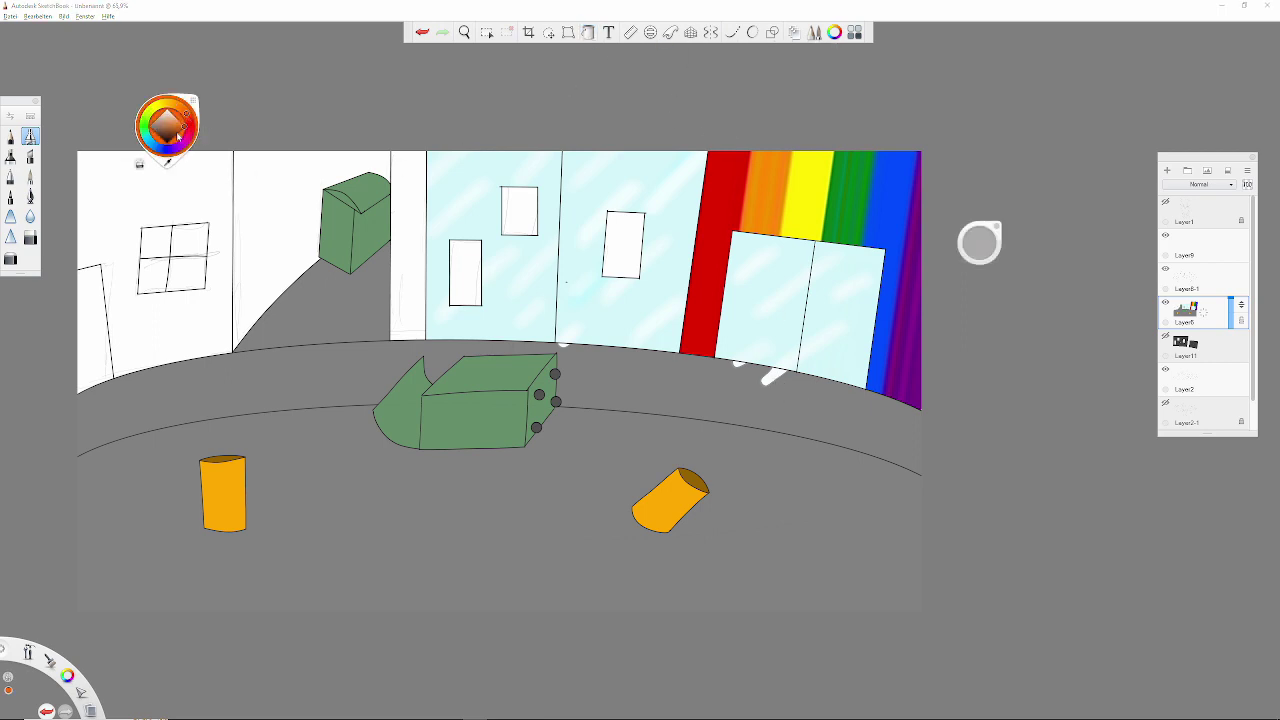
{"action": "key", "text": "f"}
{"action": "left_click", "coordinate": [229, 199]}
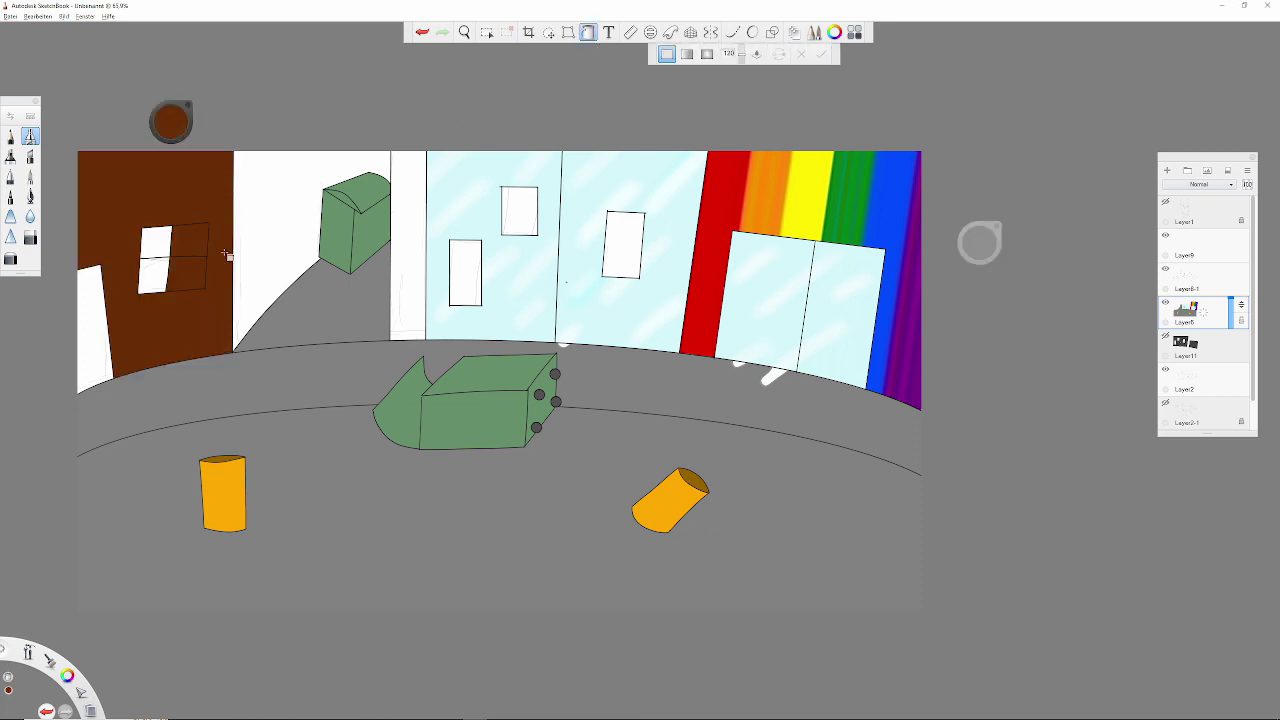
{"action": "left_click_drag", "start_coordinate": [172, 128], "coordinate": [180, 172]}
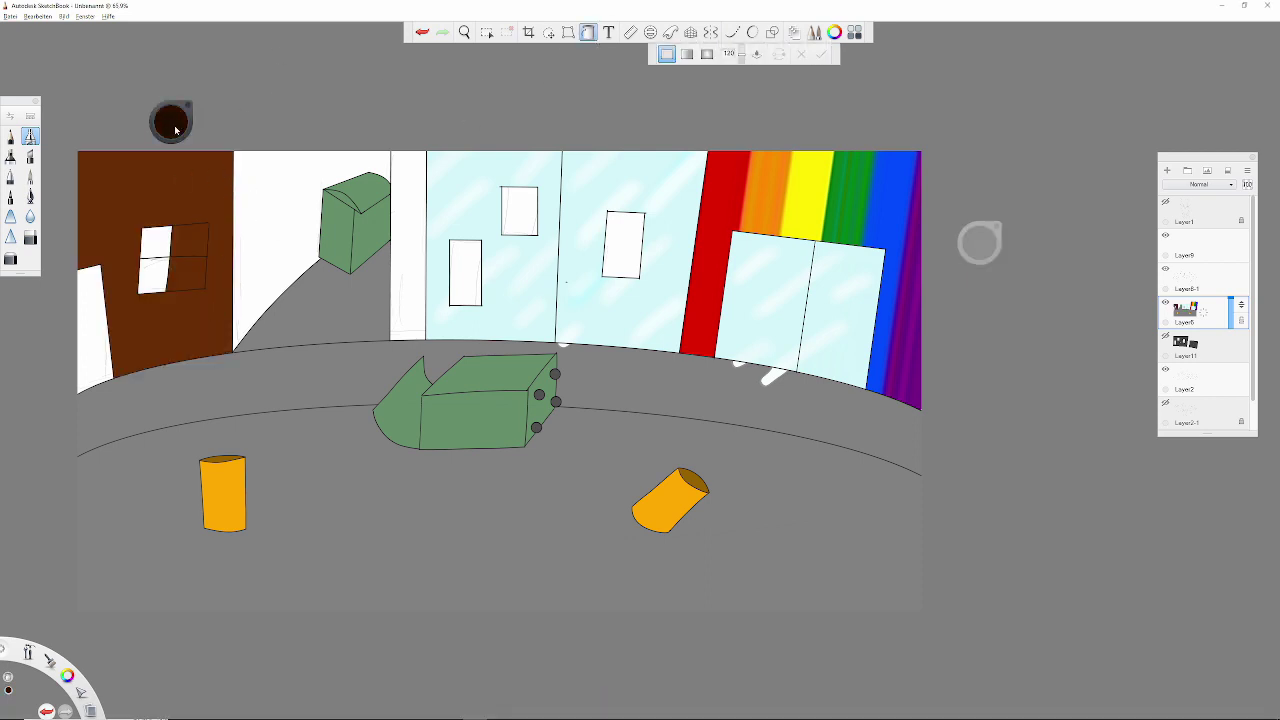
{"action": "left_click", "coordinate": [324, 216]}
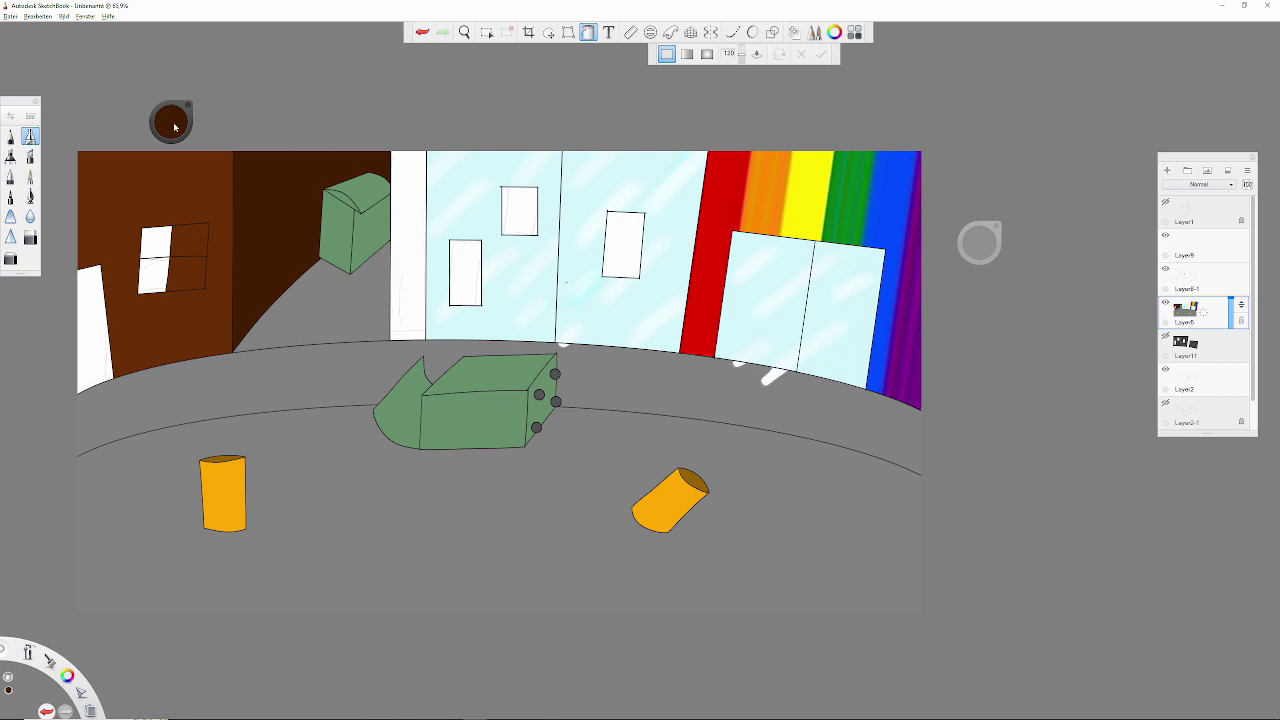
{"action": "left_click", "coordinate": [405, 235]}
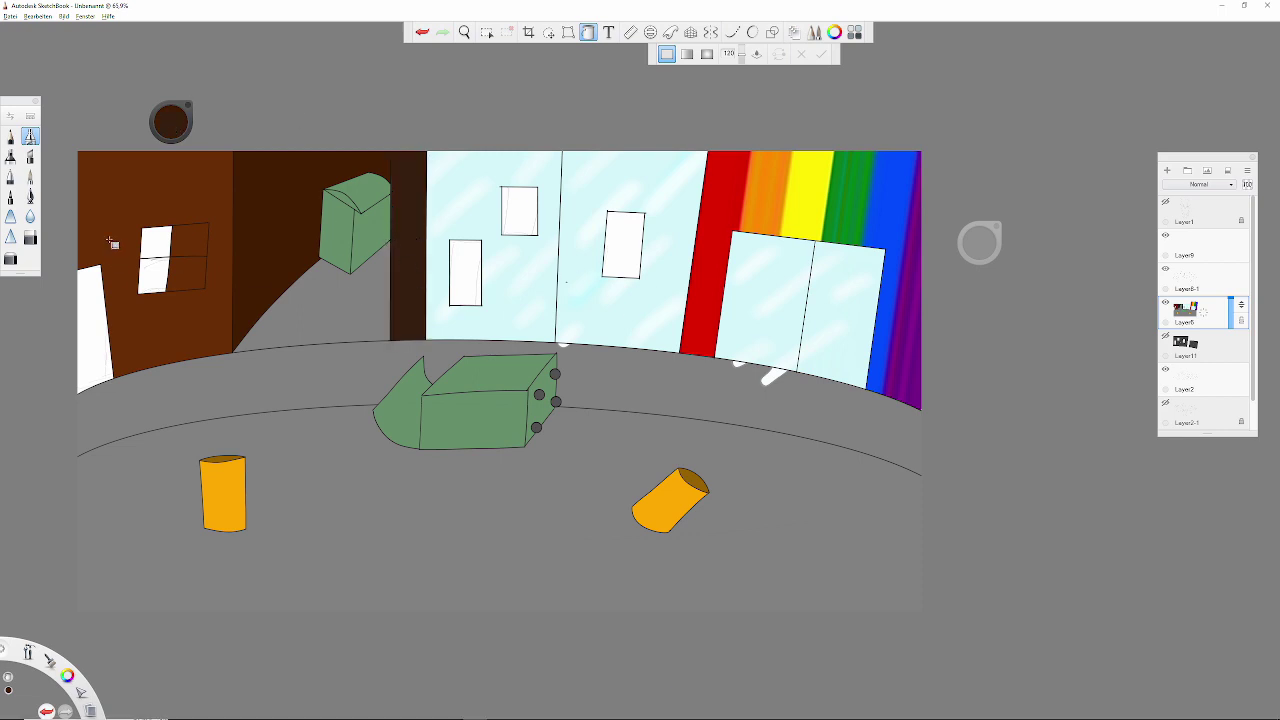
{"action": "left_click", "coordinate": [111, 340]}
Step: Pick black as the paint colour, undoing an accidental black wall fill
{"action": "left_click", "coordinate": [174, 126]}
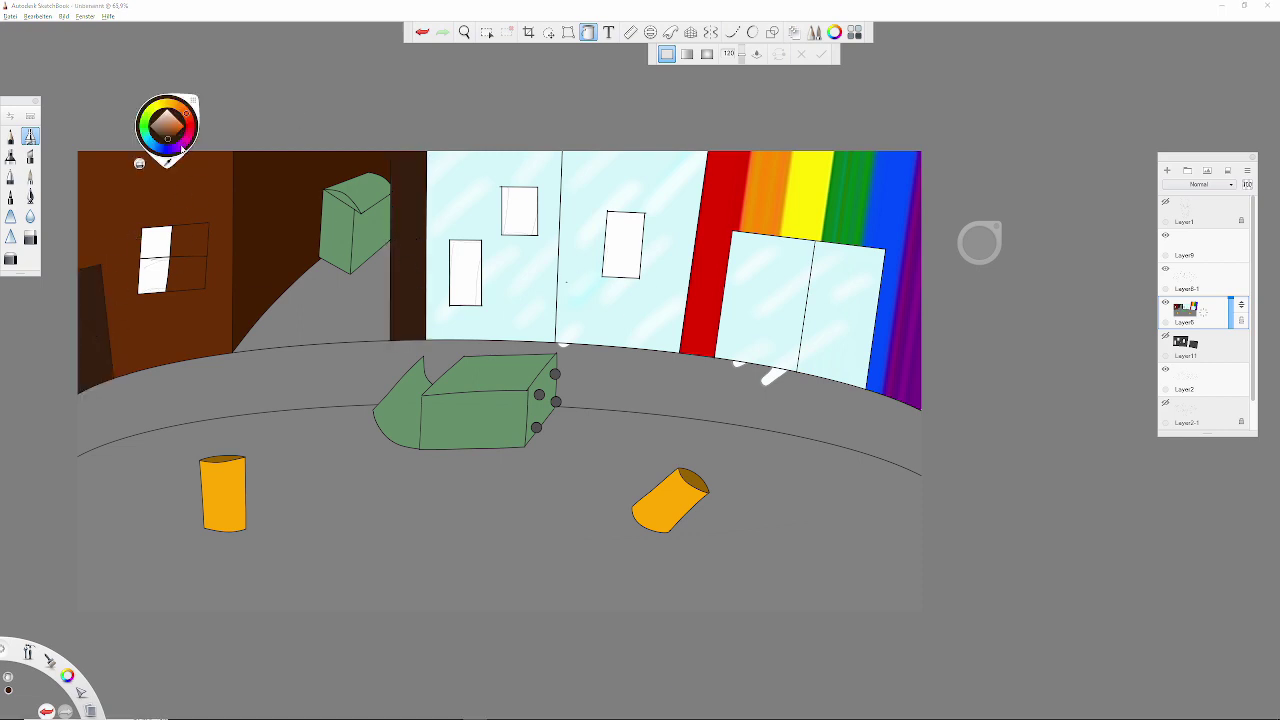
{"action": "left_click", "coordinate": [160, 262]}
{"action": "key", "text": "ctrl+z"}
Step: Zoom in on the left building's window, undoing a soft black trial stroke
{"action": "key", "text": "space"}
{"action": "mouse_move", "coordinate": [222, 290]}
{"action": "left_mouse_down"}
{"action": "mouse_move", "coordinate": [326, 234]}
{"action": "mouse_move", "coordinate": [494, 446]}
{"action": "mouse_move", "coordinate": [323, 258]}
{"action": "left_mouse_up"}
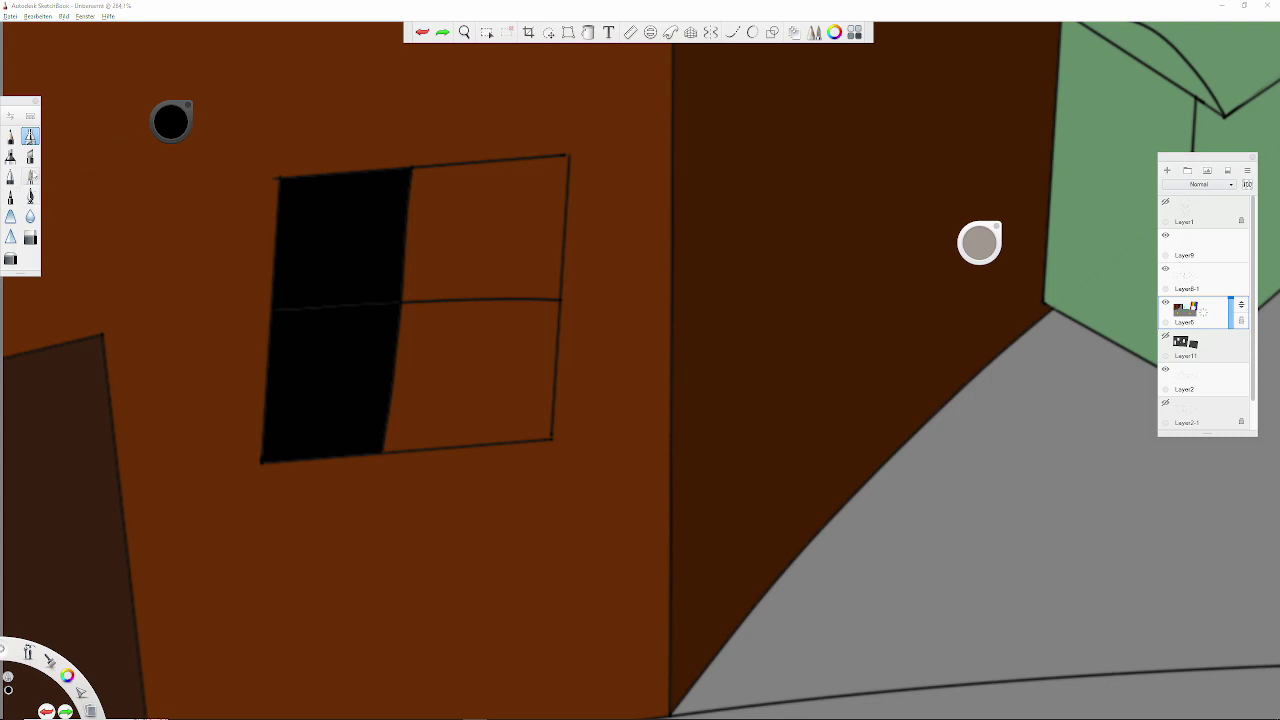
{"action": "left_click_drag", "start_coordinate": [451, 260], "coordinate": [435, 425]}
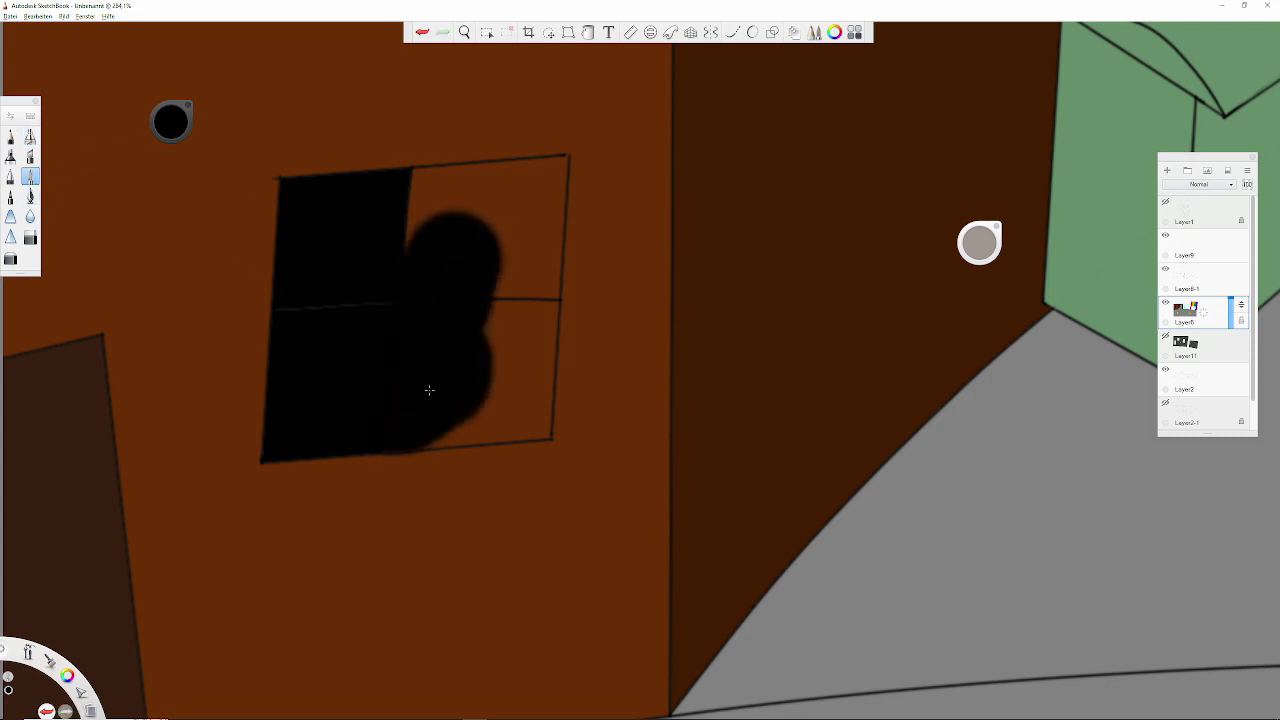
{"action": "key", "text": "ctrl+z"}
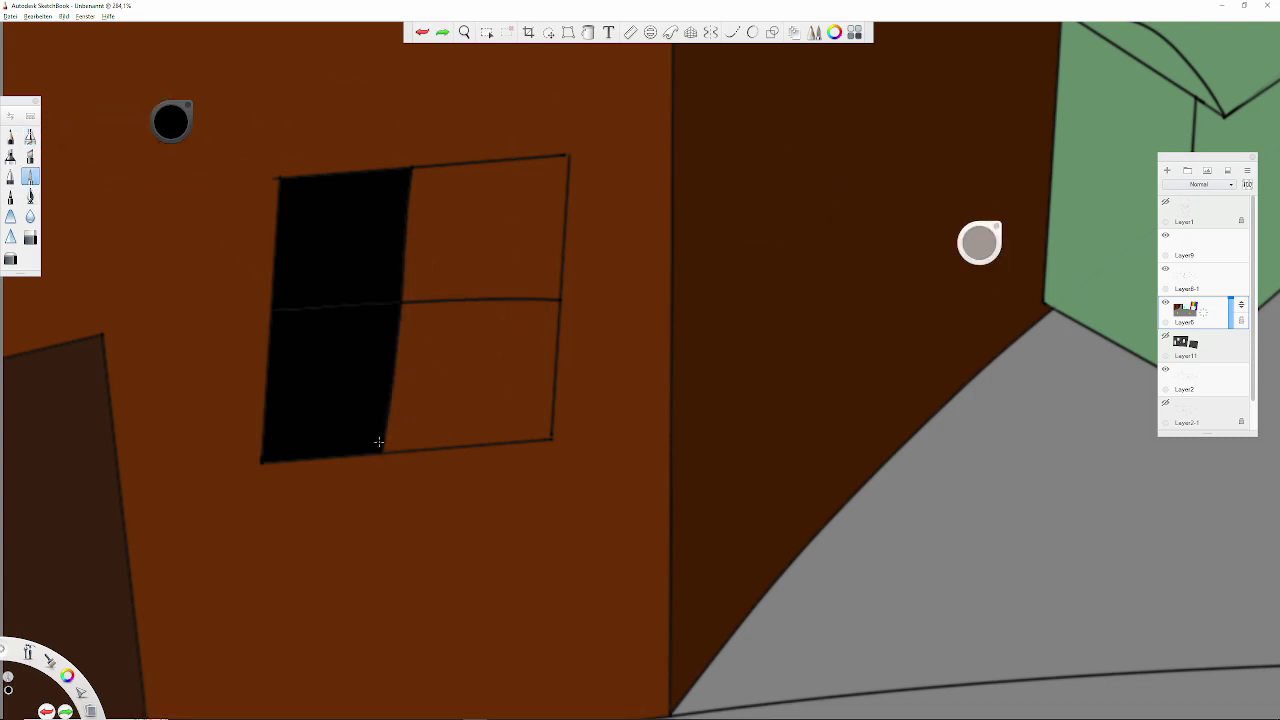
{"action": "left_click_drag", "start_coordinate": [486, 414], "coordinate": [709, 491]}
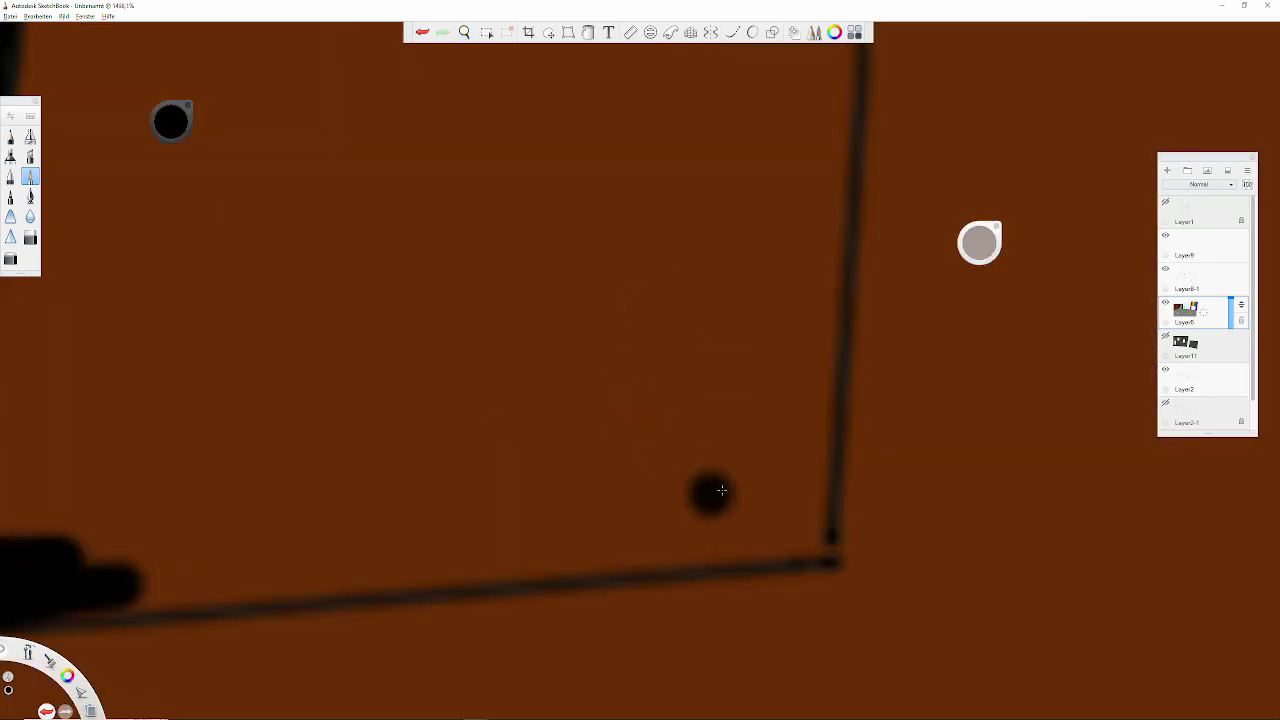
Step: Paint black along the window's bottom corner and frame line
{"action": "left_click_drag", "start_coordinate": [793, 522], "coordinate": [730, 530]}
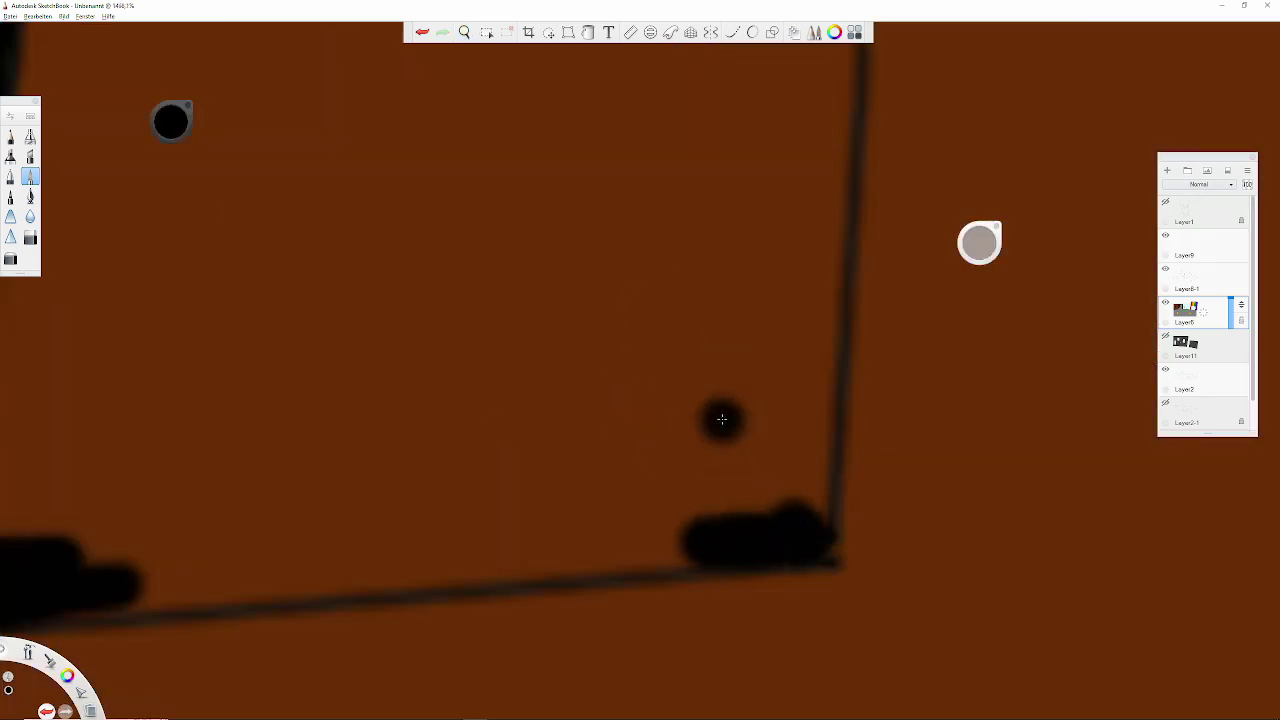
{"action": "mouse_move", "coordinate": [691, 403]}
{"action": "left_mouse_down"}
{"action": "mouse_move", "coordinate": [703, 417]}
{"action": "mouse_move", "coordinate": [757, 357]}
{"action": "left_mouse_up"}
{"action": "mouse_move", "coordinate": [740, 60]}
{"action": "left_mouse_down"}
{"action": "mouse_move", "coordinate": [700, 177]}
{"action": "mouse_move", "coordinate": [683, 288]}
{"action": "mouse_move", "coordinate": [640, 371]}
{"action": "mouse_move", "coordinate": [654, 286]}
{"action": "mouse_move", "coordinate": [638, 375]}
{"action": "left_mouse_up"}
{"action": "mouse_move", "coordinate": [632, 440]}
{"action": "left_mouse_down"}
{"action": "mouse_move", "coordinate": [598, 590]}
{"action": "mouse_move", "coordinate": [600, 343]}
{"action": "left_mouse_up"}
{"action": "mouse_move", "coordinate": [620, 220]}
{"action": "left_mouse_down"}
{"action": "mouse_move", "coordinate": [587, 312]}
{"action": "mouse_move", "coordinate": [600, 320]}
{"action": "mouse_move", "coordinate": [777, 257]}
{"action": "mouse_move", "coordinate": [623, 257]}
{"action": "left_mouse_up"}
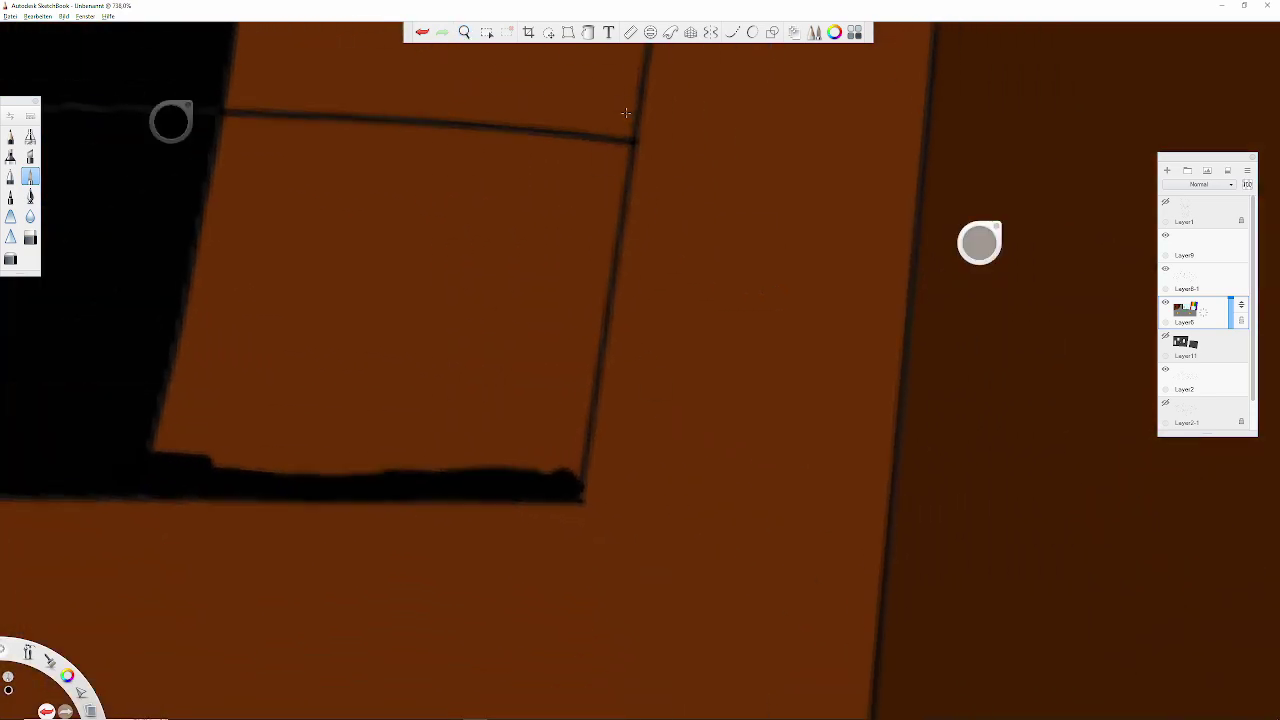
Step: Paint black along the full length of the window's right edge
{"action": "left_click_drag", "start_coordinate": [625, 113], "coordinate": [565, 438]}
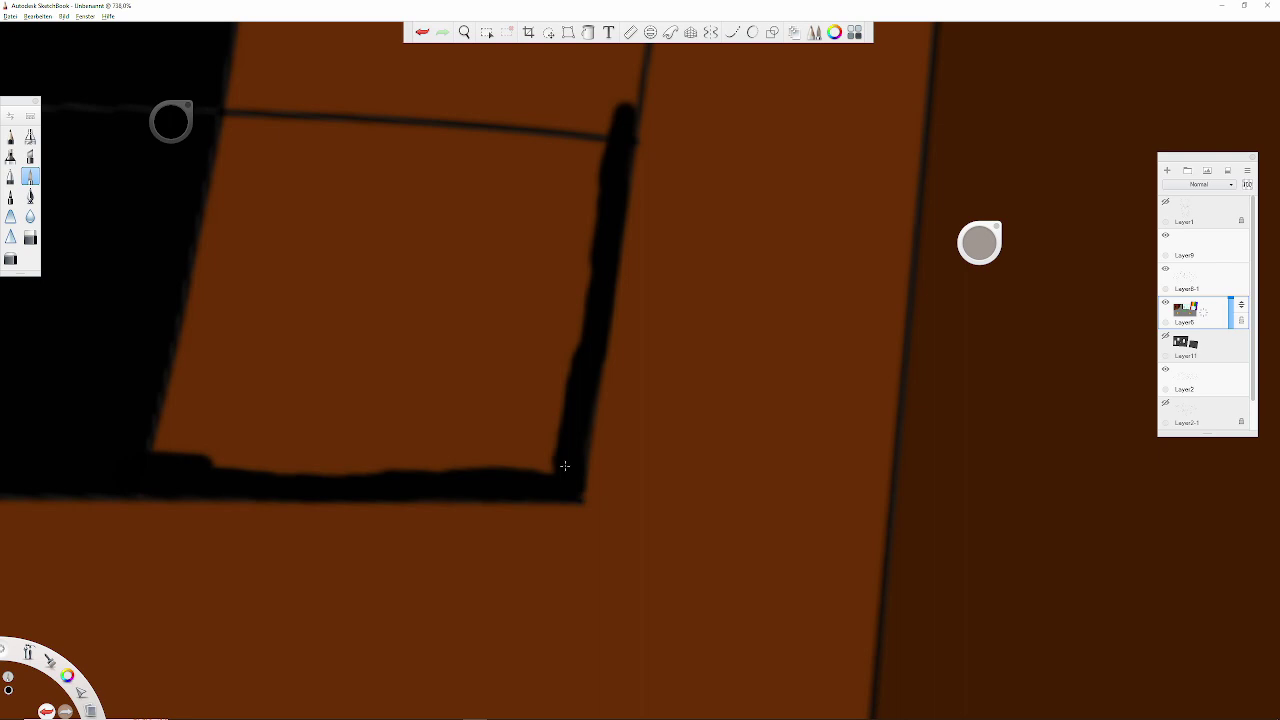
{"action": "left_click_drag", "start_coordinate": [583, 194], "coordinate": [523, 506]}
{"action": "mouse_move", "coordinate": [545, 385]}
{"action": "left_mouse_down"}
{"action": "mouse_move", "coordinate": [586, 180]}
{"action": "mouse_move", "coordinate": [600, 240]}
{"action": "left_mouse_up"}
{"action": "left_click_drag", "start_coordinate": [556, 325], "coordinate": [571, 241]}
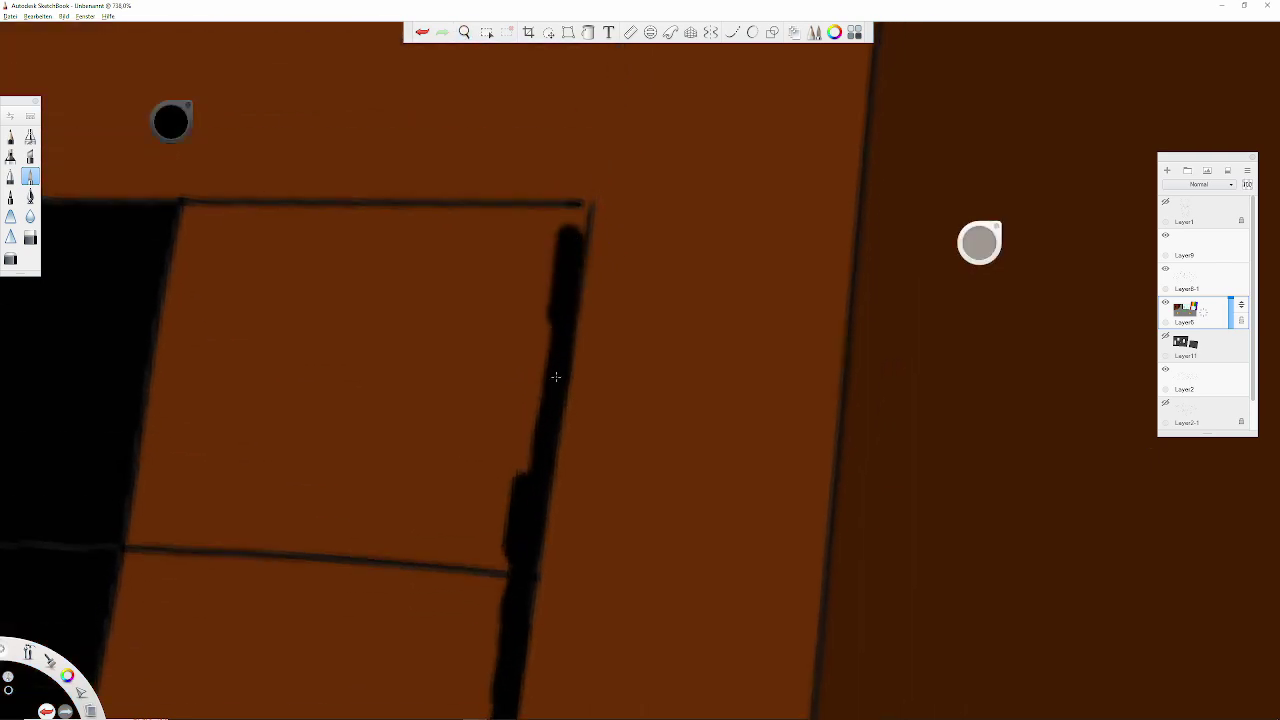
Step: Outline the window's top edge and top-right corner in black
{"action": "left_click_drag", "start_coordinate": [159, 215], "coordinate": [412, 216]}
{"action": "left_click_drag", "start_coordinate": [568, 217], "coordinate": [442, 217]}
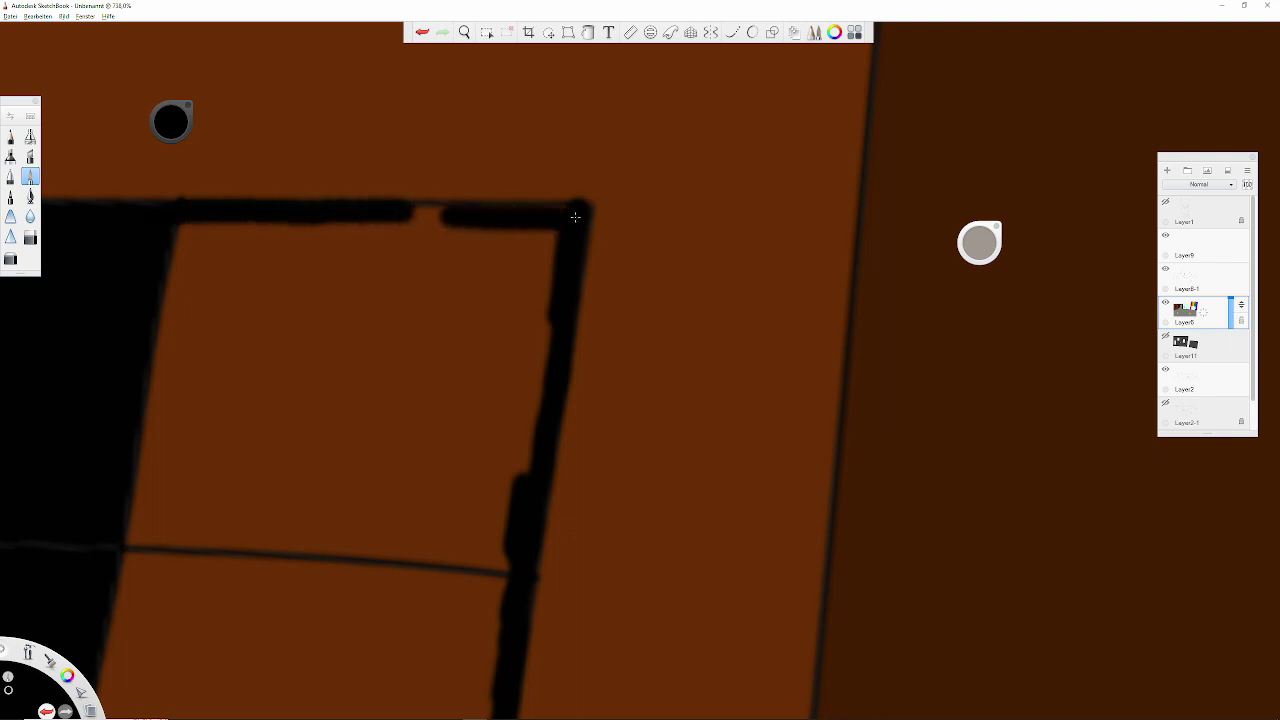
{"action": "mouse_move", "coordinate": [540, 310]}
{"action": "left_mouse_down"}
{"action": "mouse_move", "coordinate": [552, 246]}
{"action": "mouse_move", "coordinate": [421, 237]}
{"action": "left_mouse_up"}
{"action": "mouse_move", "coordinate": [336, 245]}
{"action": "left_mouse_down"}
{"action": "mouse_move", "coordinate": [180, 250]}
{"action": "mouse_move", "coordinate": [178, 335]}
{"action": "mouse_move", "coordinate": [320, 300]}
{"action": "mouse_move", "coordinate": [410, 298]}
{"action": "mouse_move", "coordinate": [550, 335]}
{"action": "mouse_move", "coordinate": [510, 505]}
{"action": "left_mouse_up"}
Step: Fill the upper window pane solid black
{"action": "left_click_drag", "start_coordinate": [505, 370], "coordinate": [420, 455]}
{"action": "left_click_drag", "start_coordinate": [405, 345], "coordinate": [350, 430]}
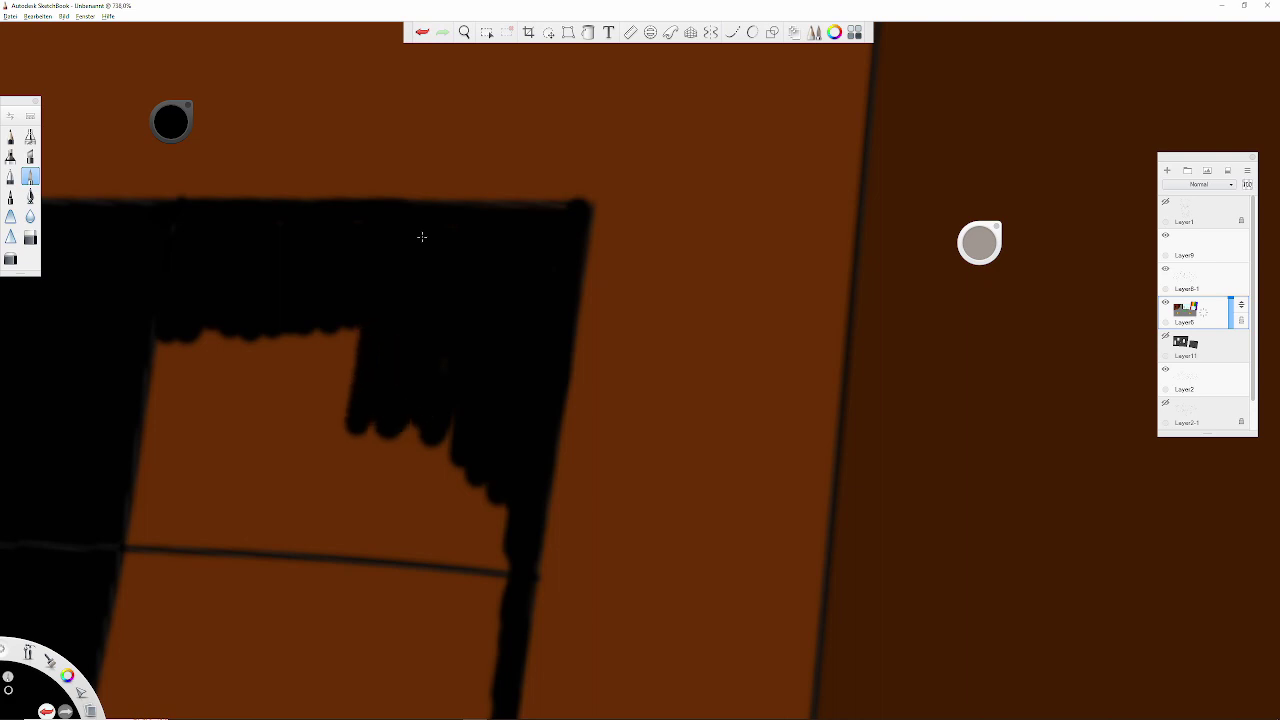
{"action": "left_click_drag", "start_coordinate": [355, 335], "coordinate": [298, 425]}
{"action": "left_click_drag", "start_coordinate": [300, 380], "coordinate": [140, 400]}
{"action": "mouse_move", "coordinate": [197, 494]}
{"action": "left_mouse_down"}
{"action": "mouse_move", "coordinate": [615, 205]}
{"action": "mouse_move", "coordinate": [605, 560]}
{"action": "mouse_move", "coordinate": [575, 645]}
{"action": "mouse_move", "coordinate": [325, 645]}
{"action": "left_mouse_up"}
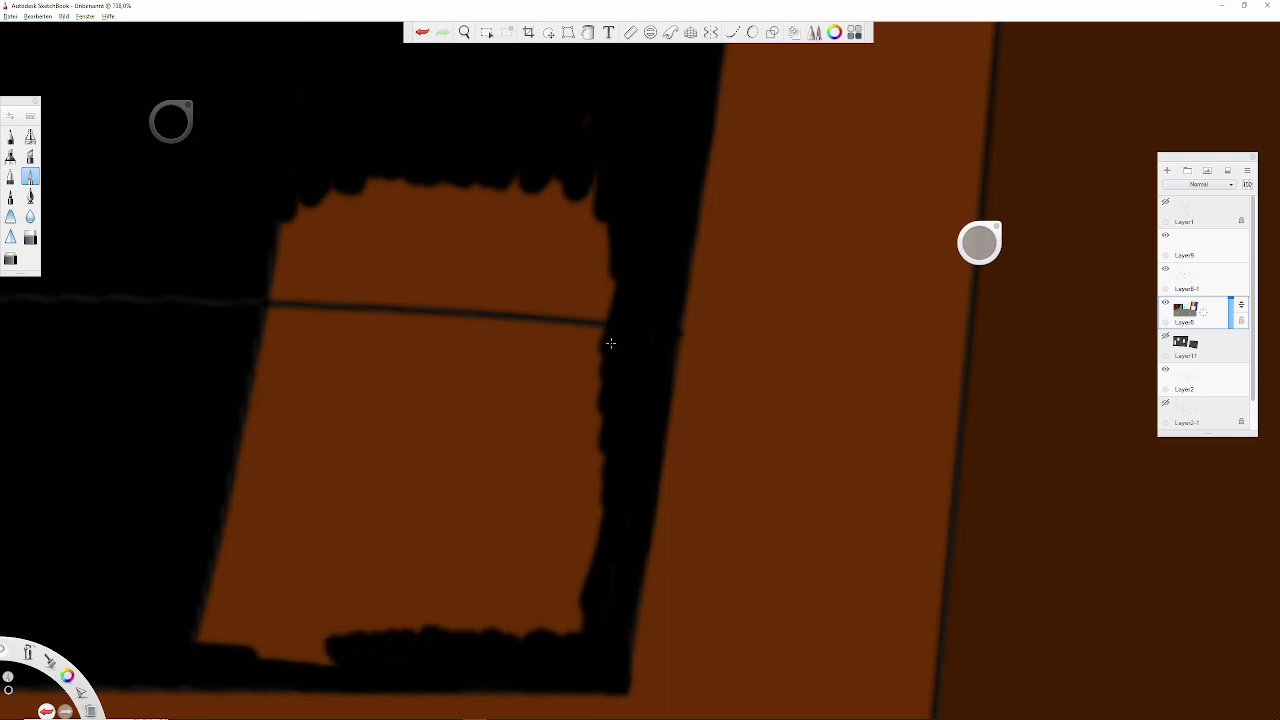
Step: Black out the window's lower area and all remaining brown patches
{"action": "mouse_move", "coordinate": [200, 630]}
{"action": "left_mouse_down"}
{"action": "mouse_move", "coordinate": [250, 560]}
{"action": "mouse_move", "coordinate": [385, 590]}
{"action": "mouse_move", "coordinate": [535, 525]}
{"action": "mouse_move", "coordinate": [580, 525]}
{"action": "mouse_move", "coordinate": [598, 540]}
{"action": "mouse_move", "coordinate": [610, 260]}
{"action": "left_mouse_up"}
{"action": "left_click_drag", "start_coordinate": [975, 238], "coordinate": [680, 214]}
{"action": "left_click_drag", "start_coordinate": [265, 320], "coordinate": [440, 185]}
{"action": "mouse_move", "coordinate": [310, 300]}
{"action": "left_mouse_down"}
{"action": "mouse_move", "coordinate": [600, 380]}
{"action": "mouse_move", "coordinate": [450, 530]}
{"action": "left_mouse_up"}
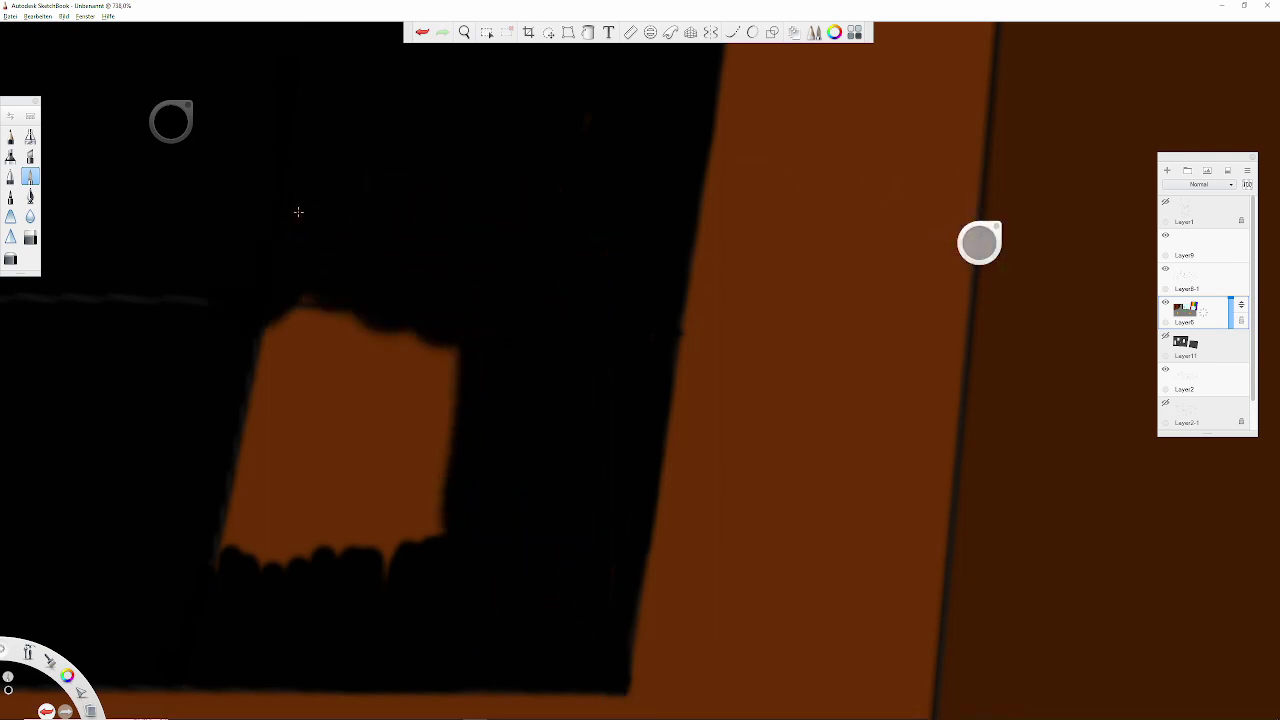
{"action": "left_click_drag", "start_coordinate": [450, 340], "coordinate": [300, 560]}
{"action": "left_click_drag", "start_coordinate": [300, 300], "coordinate": [230, 560]}
{"action": "mouse_move", "coordinate": [298, 211]}
{"action": "left_mouse_down"}
{"action": "mouse_move", "coordinate": [549, 406]}
{"action": "mouse_move", "coordinate": [584, 492]}
{"action": "mouse_move", "coordinate": [300, 347]}
{"action": "mouse_move", "coordinate": [328, 393]}
{"action": "left_mouse_up"}
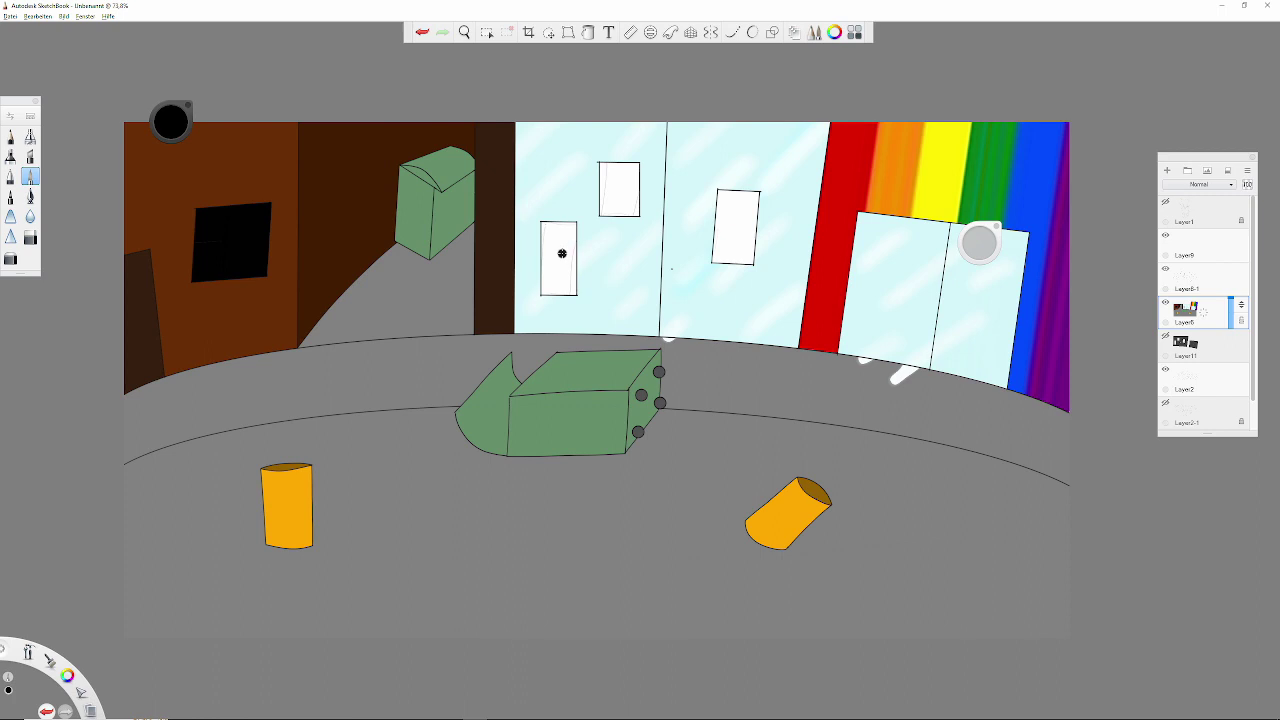
Step: Flood-fill the tall, top and tilted glass-facade window rectangles with pure white
{"action": "mouse_move", "coordinate": [549, 273]}
{"action": "left_mouse_down"}
{"action": "mouse_move", "coordinate": [675, 452]}
{"action": "mouse_move", "coordinate": [980, 243]}
{"action": "left_mouse_up"}
{"action": "key", "text": "f"}
{"action": "left_click_drag", "start_coordinate": [171, 122], "coordinate": [172, 60]}
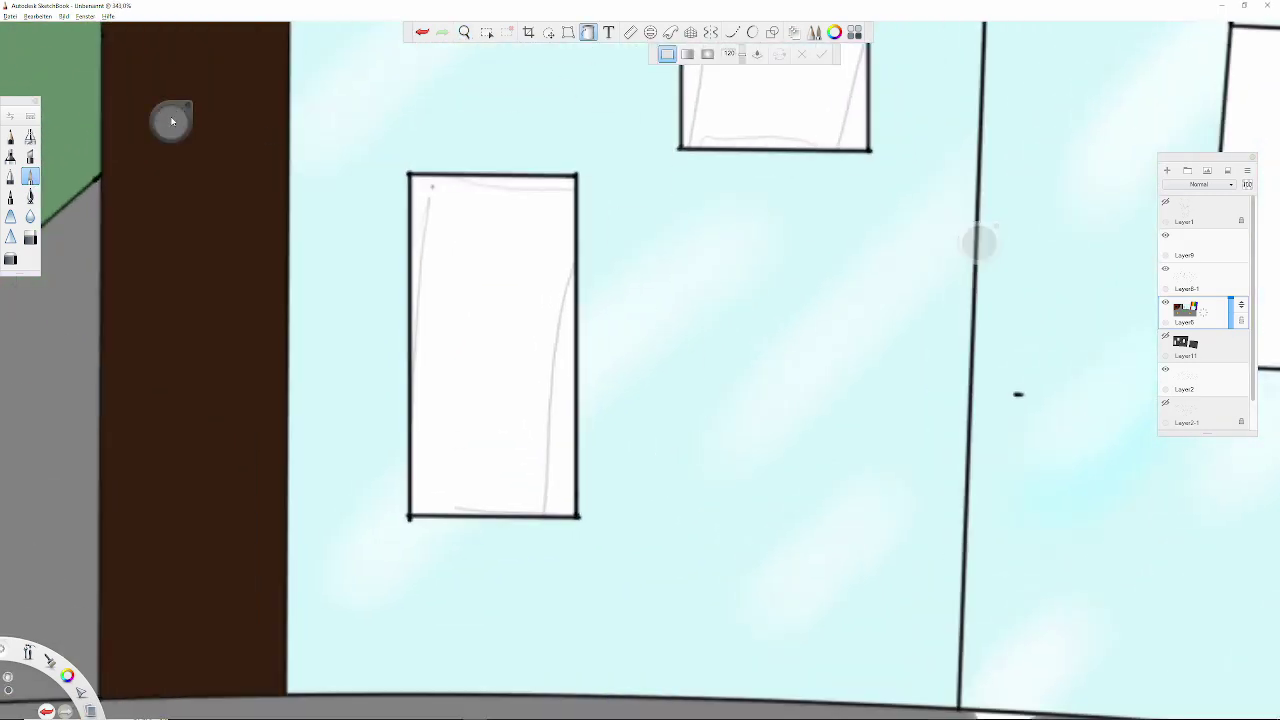
{"action": "left_click", "coordinate": [481, 307]}
{"action": "left_click", "coordinate": [783, 108]}
{"action": "mouse_move", "coordinate": [740, 200]}
{"action": "left_mouse_down"}
{"action": "mouse_move", "coordinate": [743, 274]}
{"action": "mouse_move", "coordinate": [789, 331]}
{"action": "mouse_move", "coordinate": [650, 385]}
{"action": "left_mouse_up"}
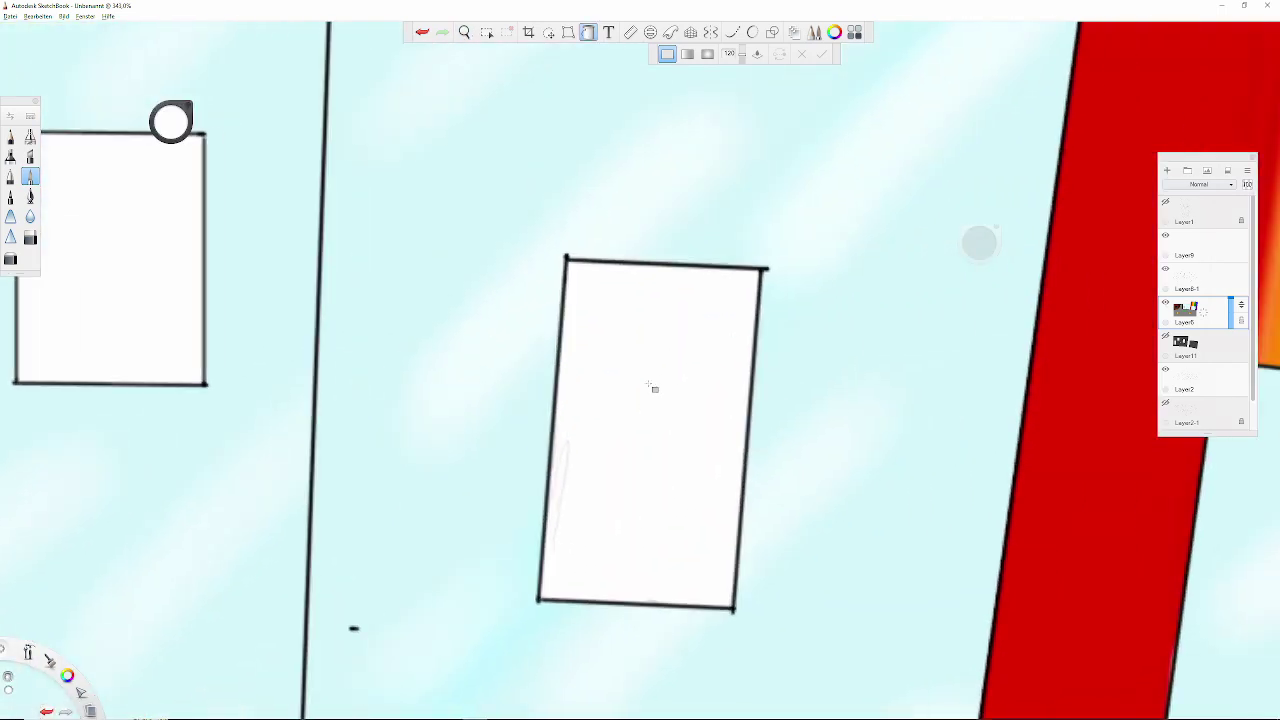
{"action": "left_click", "coordinate": [668, 369]}
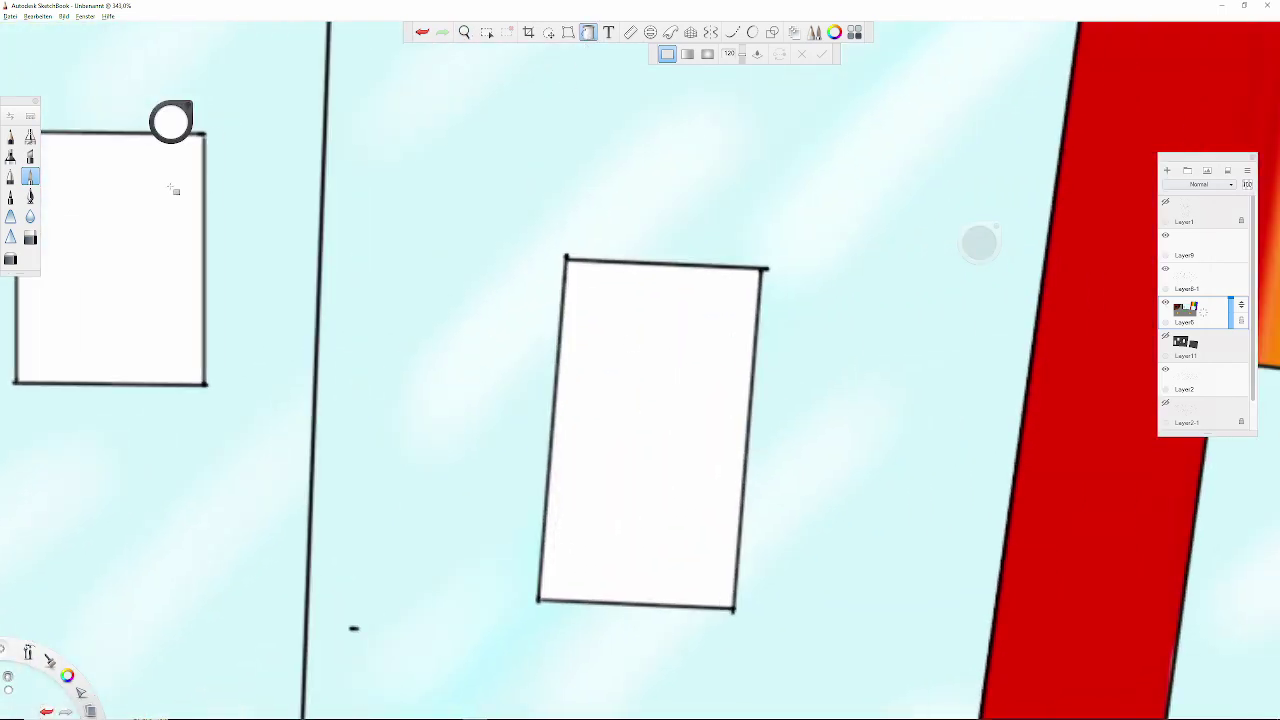